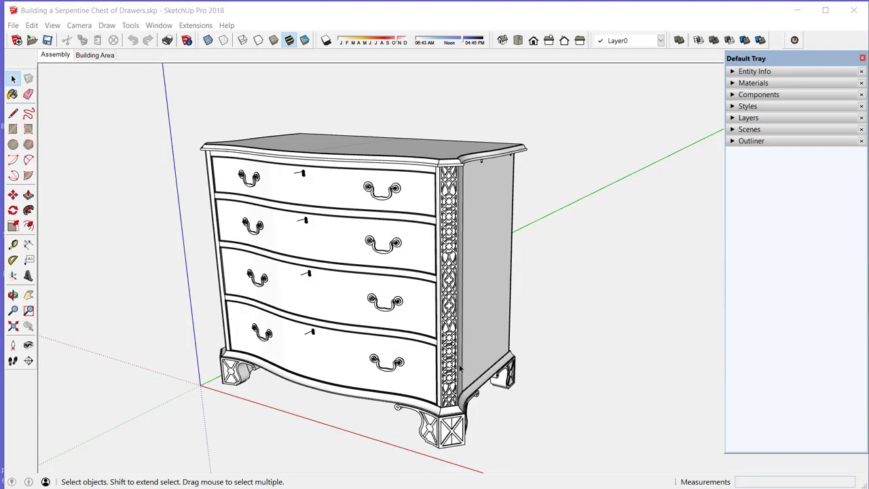
- Orbit around the chest to inspect its sides, back, underside and drawer fronts
scroll(459, 368, "up", 2)
key("o")
left_click_drag(460, 367, 391, 363)
key("space")
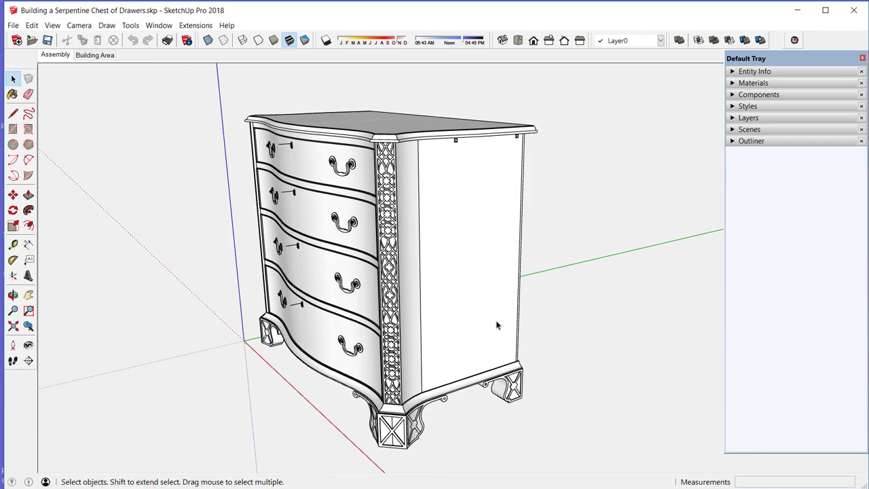
key("o")
left_click_drag(497, 325, 323, 347)
key("space")
key("o")
left_click_drag(461, 276, 285, 289)
key("space")
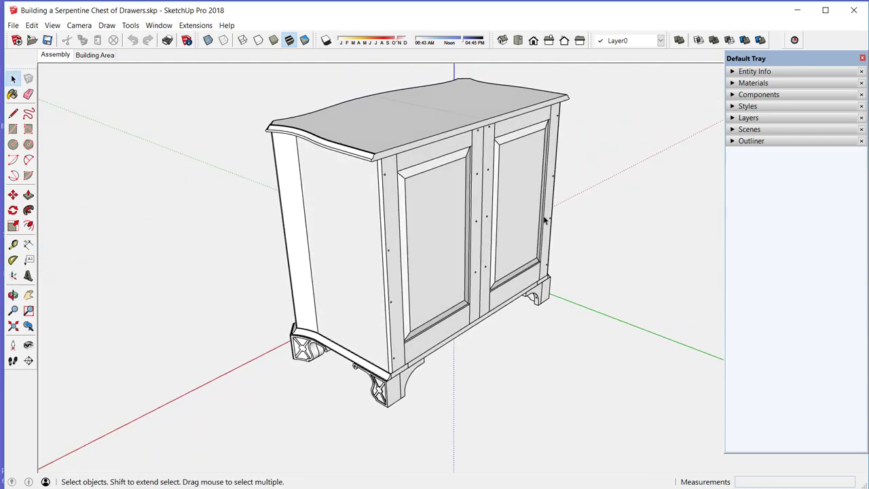
key("o")
left_click_drag(544, 221, 409, 142)
key("space")
key("o")
key("space")
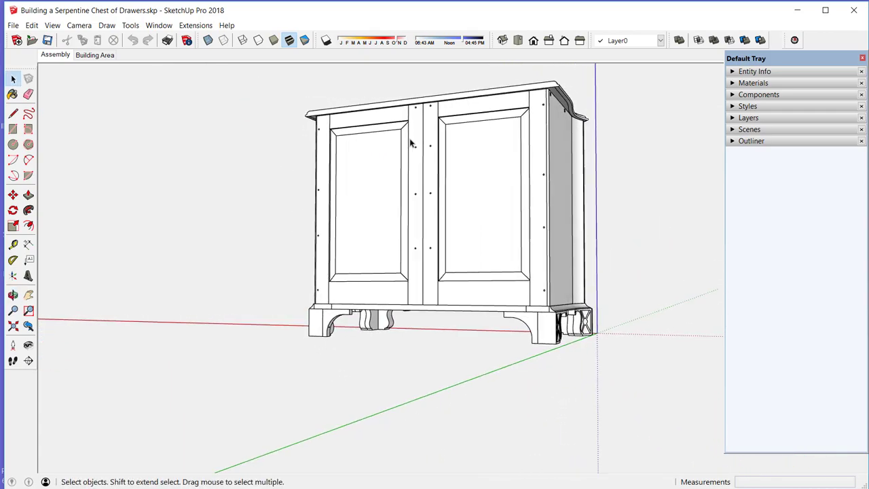
key("o")
left_click_drag(562, 246, 403, 179)
key("space")
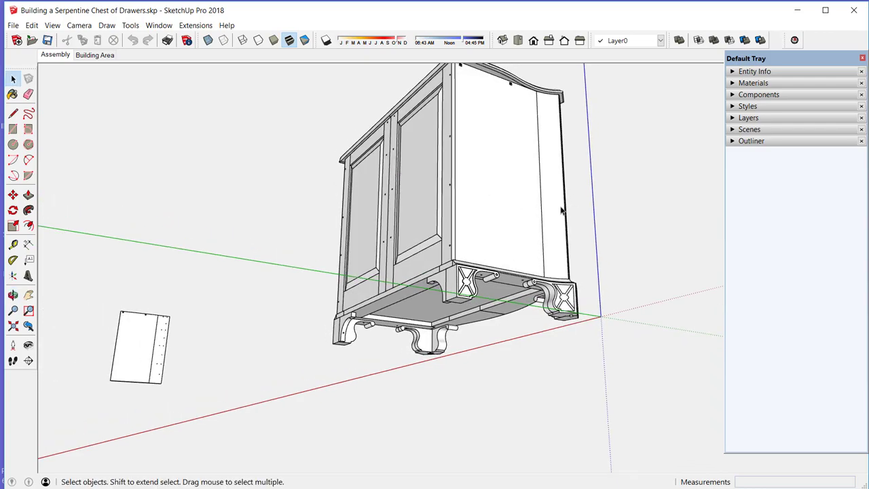
key("o")
left_click_drag(561, 211, 416, 250)
key("space")
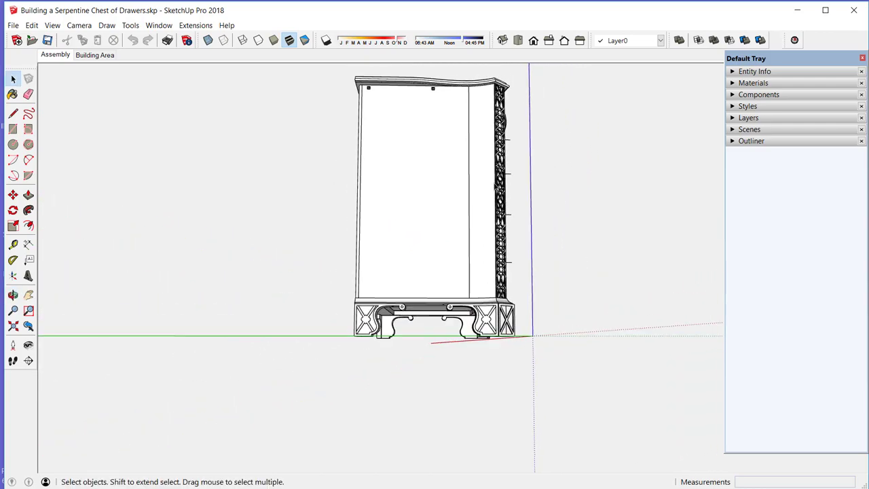
key("o")
left_click_drag(495, 187, 466, 239)
key("space")
key("o")
key("space")
key("o")
key("space")
key("o")
key("space")
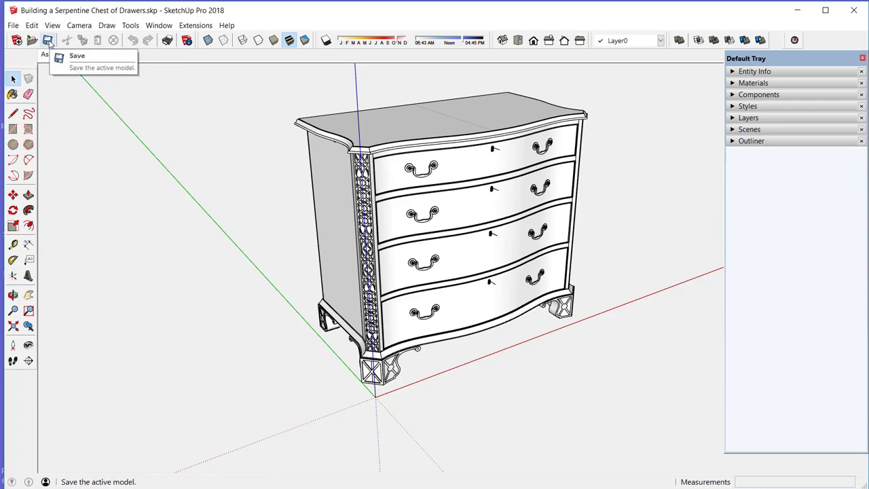
- Switch to the Building Area scene and zoom in on the grooved side panel
left_click(94, 55)
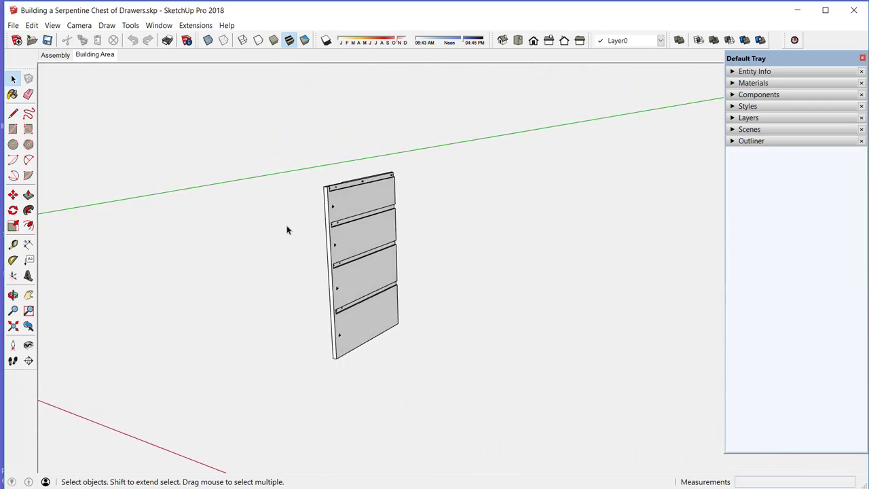
scroll(352, 194, "up", 3)
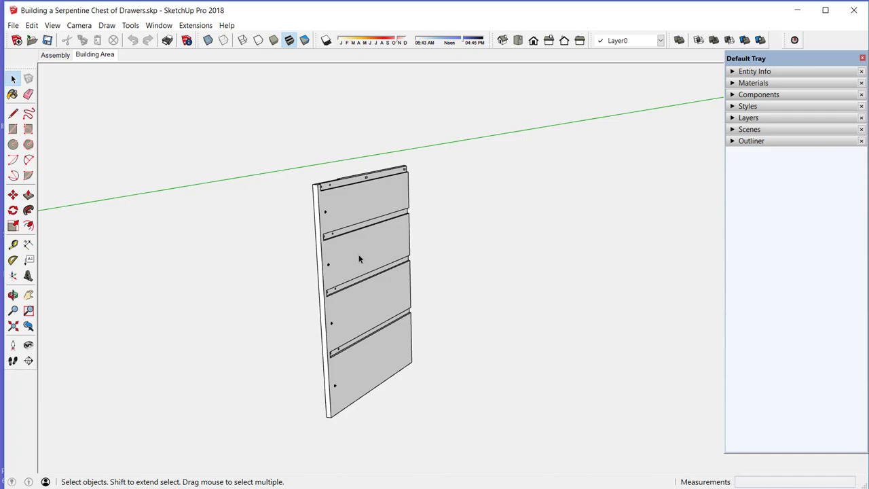
scroll(355, 251, "up", 2)
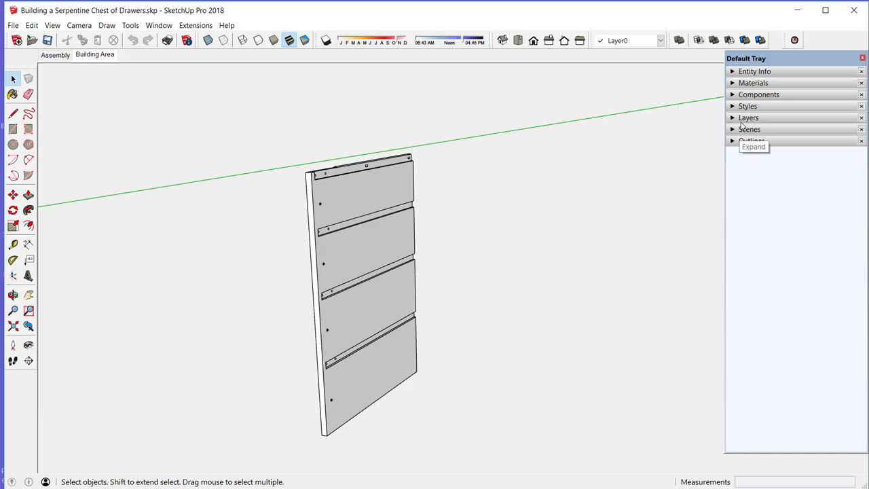
- Show the In Model components list and pick the Middle Drawer Frame
left_click(765, 95)
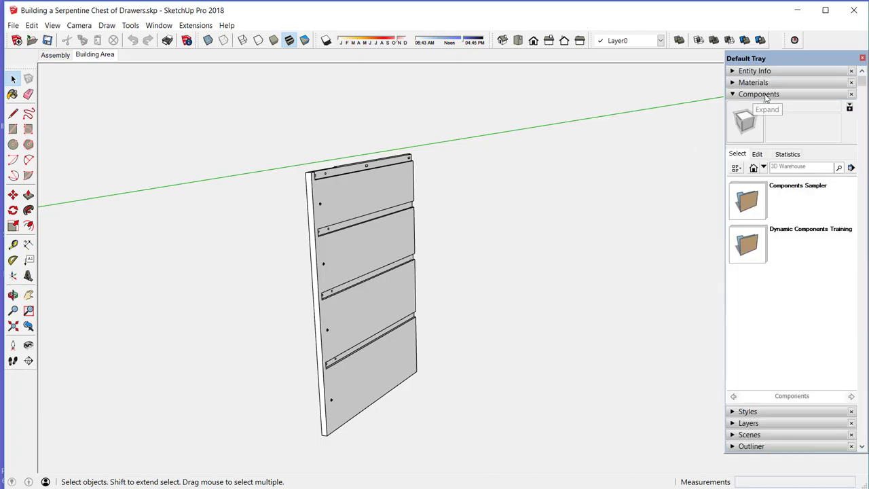
left_click(754, 168)
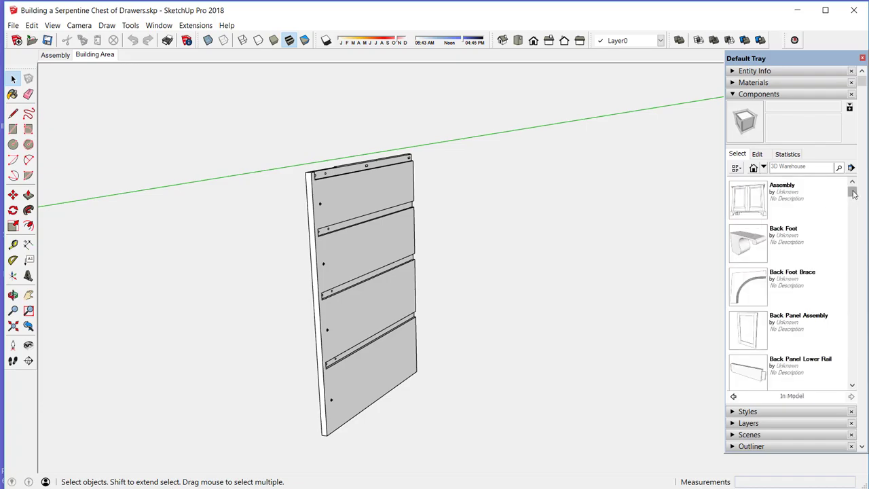
left_click_drag(853, 193, 849, 341)
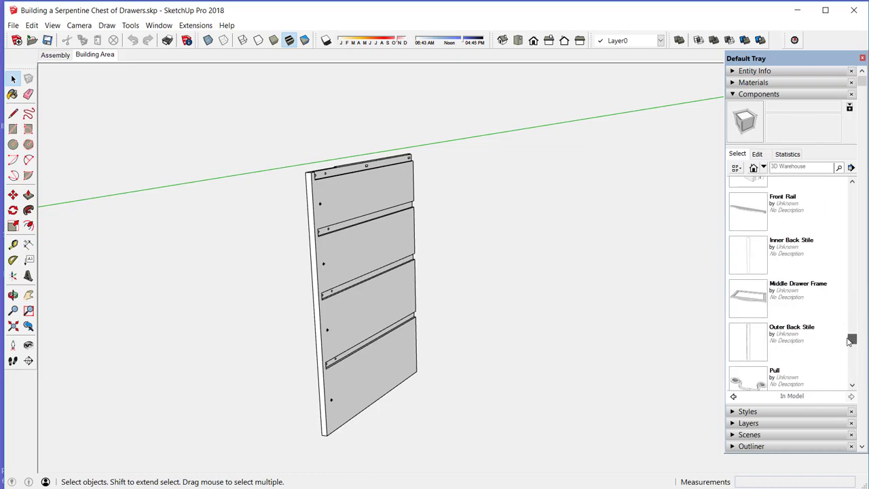
left_click(749, 305)
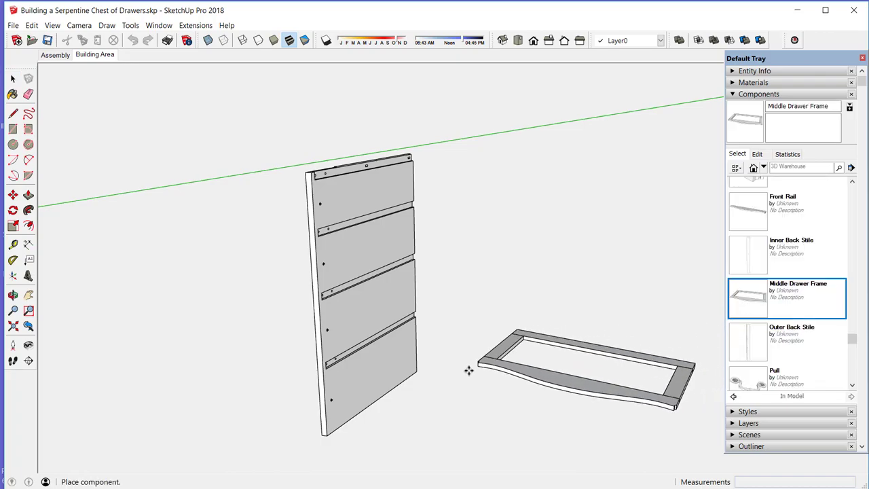
- Place the Middle Drawer Frame and snap its front-rail corner to the side panel's front edge
left_click(335, 387)
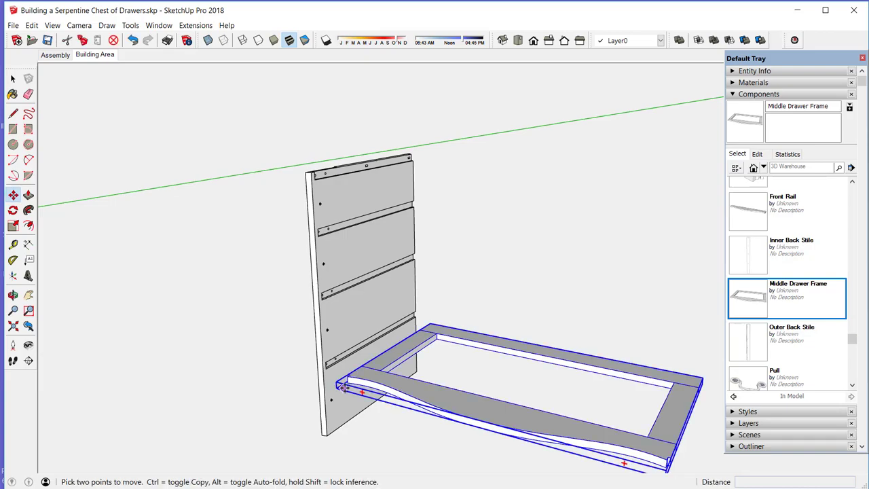
scroll(352, 377, "up", 2)
scroll(351, 380, "up", 4)
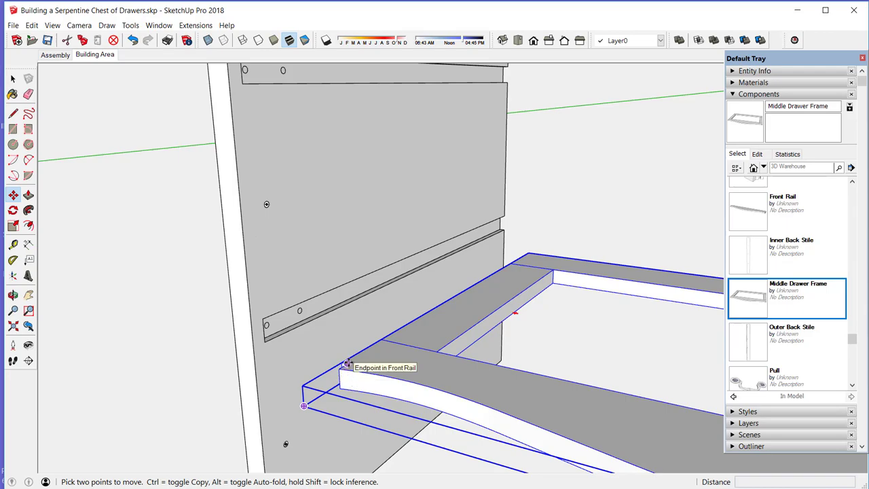
left_click(346, 365)
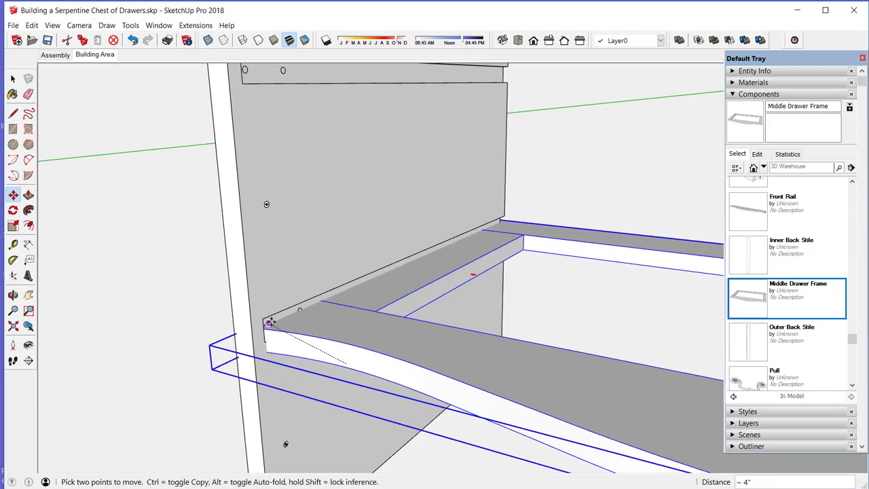
left_click(263, 319)
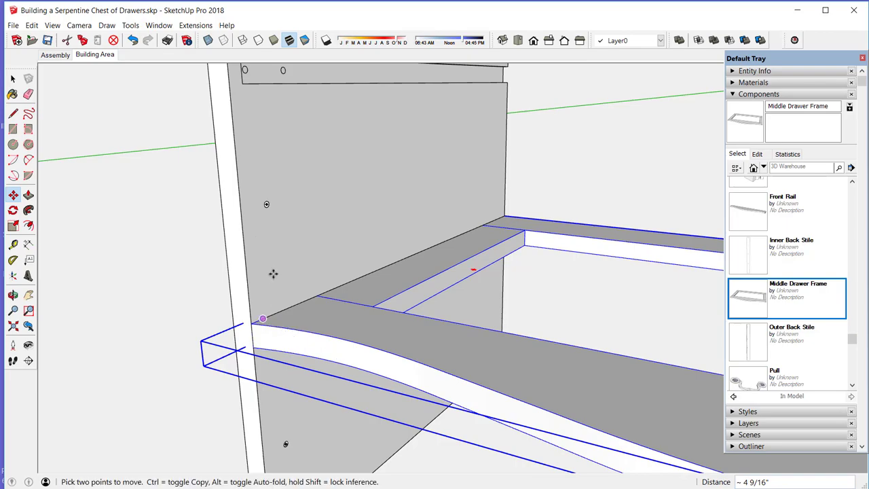
scroll(255, 222, "down", 5)
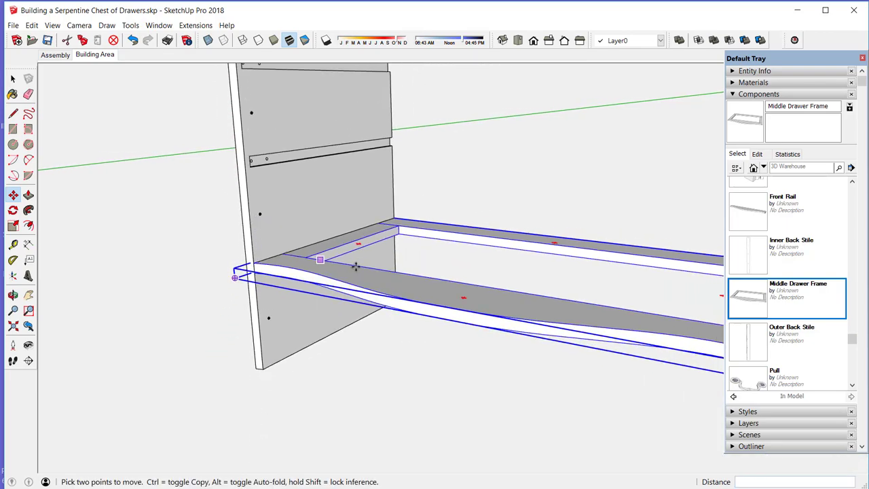
right_click(428, 292)
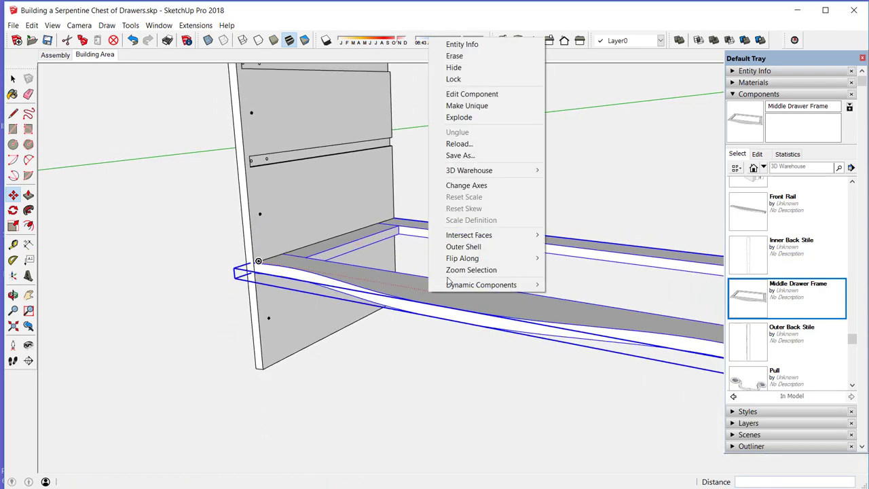
left_click(475, 99)
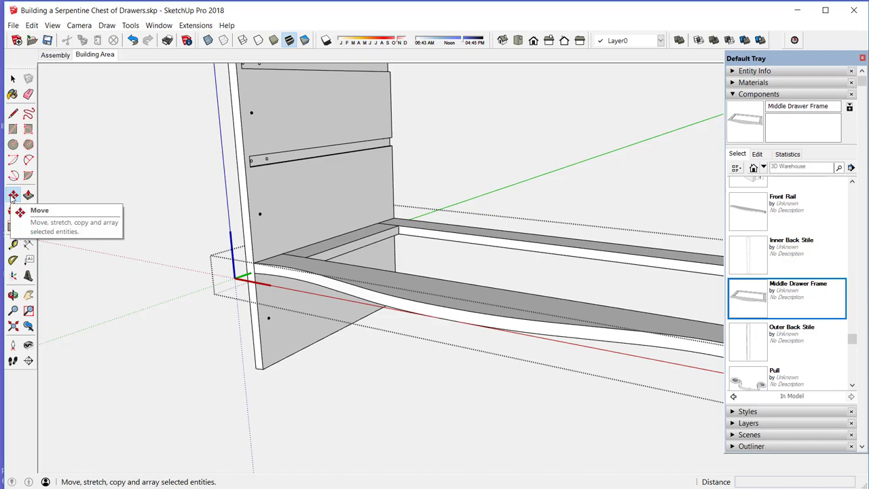
middle_click_drag(351, 274, 343, 297)
scroll(288, 258, "down", 3)
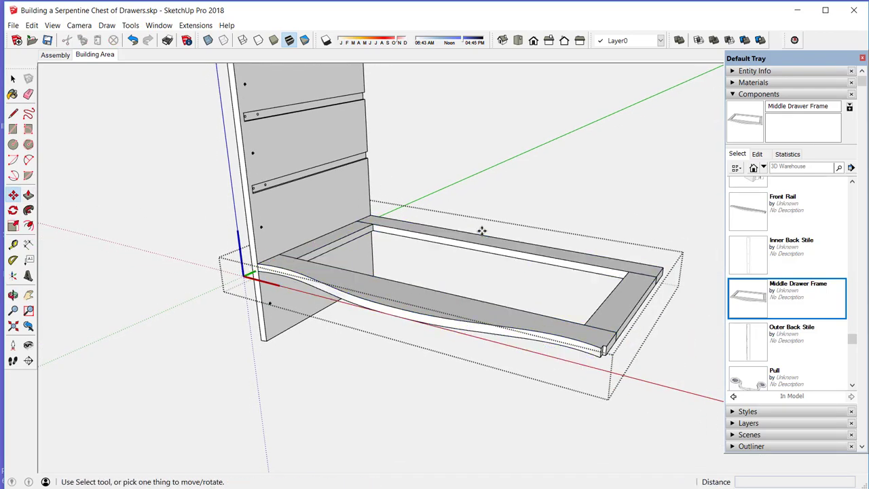
left_click(615, 299)
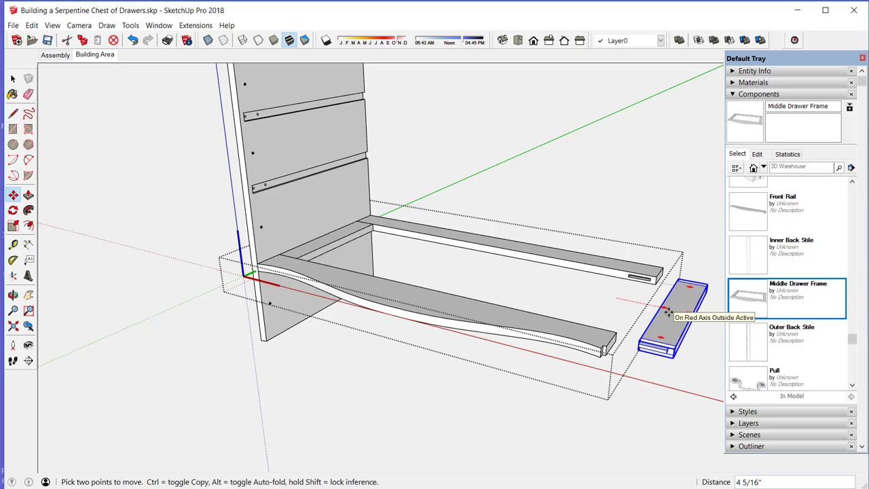
left_click(667, 312)
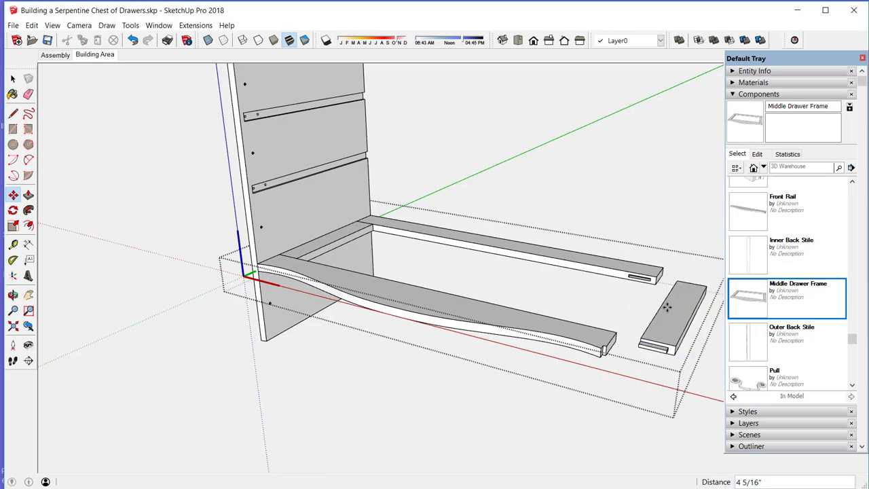
left_click(133, 40)
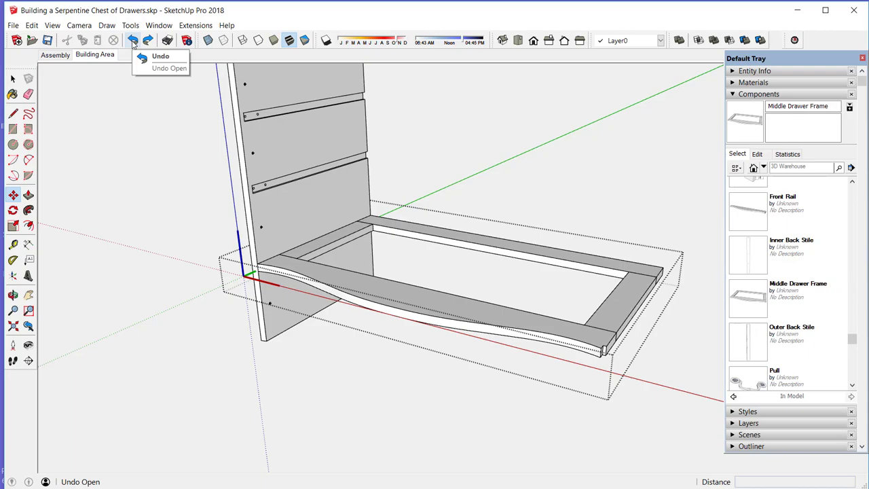
- Undo the frame edit and copy the drawer frame upward onto the side panel
left_click(133, 40)
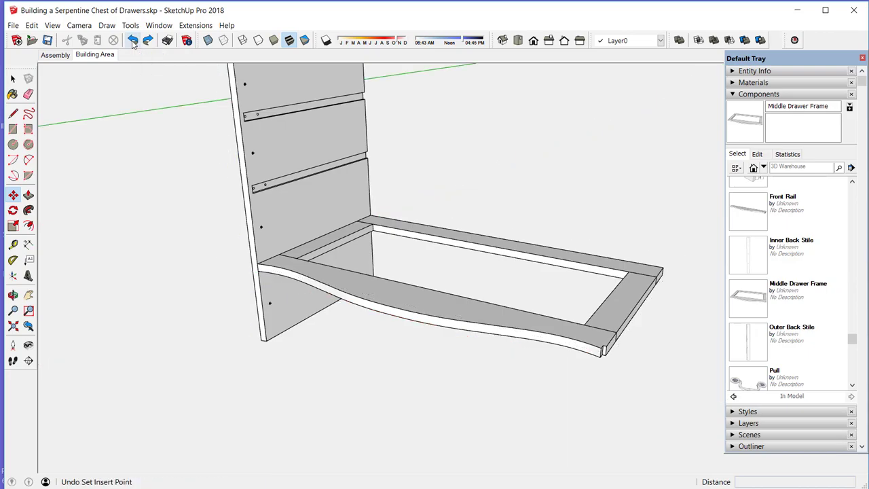
scroll(260, 291, "down", 1)
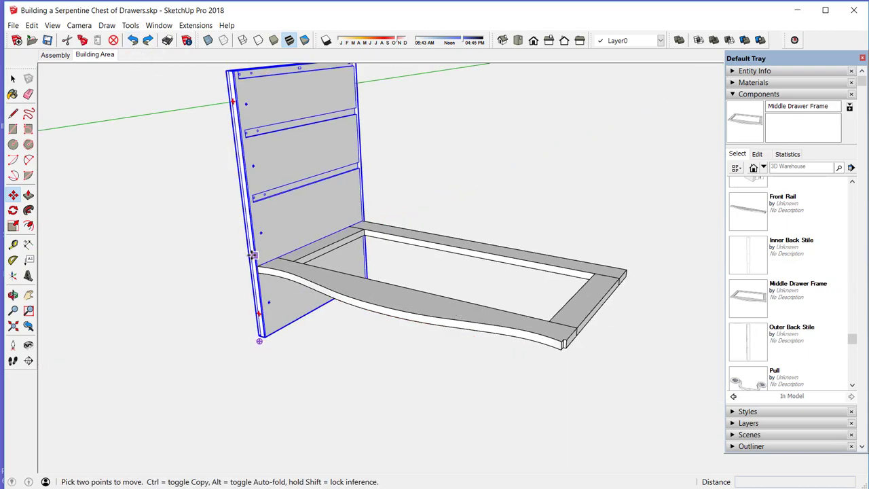
scroll(253, 256, "up", 4)
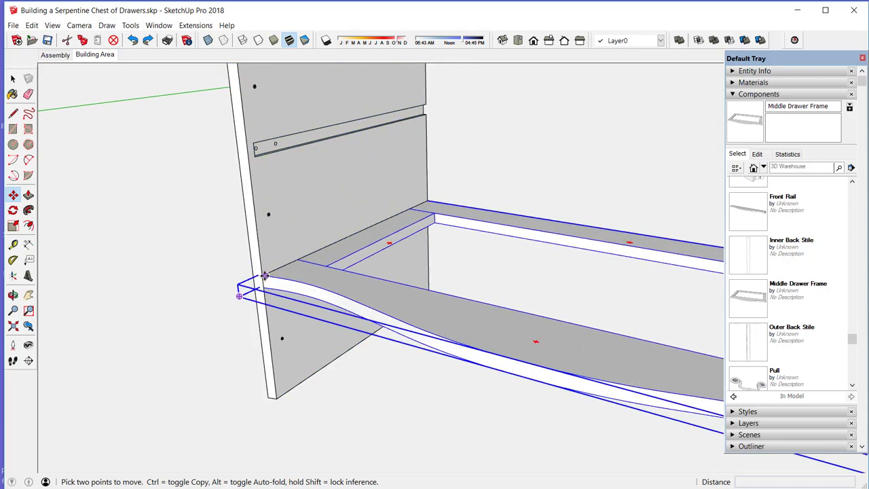
scroll(265, 277, "up", 5)
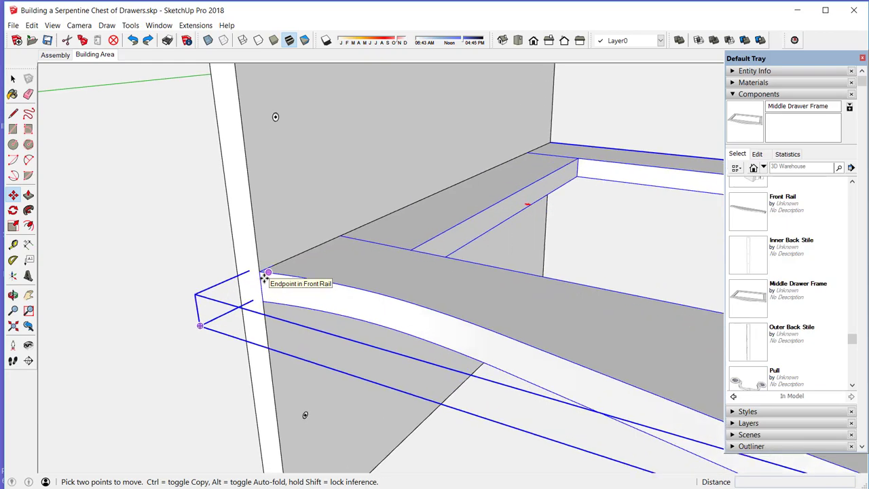
scroll(263, 277, "up", 1)
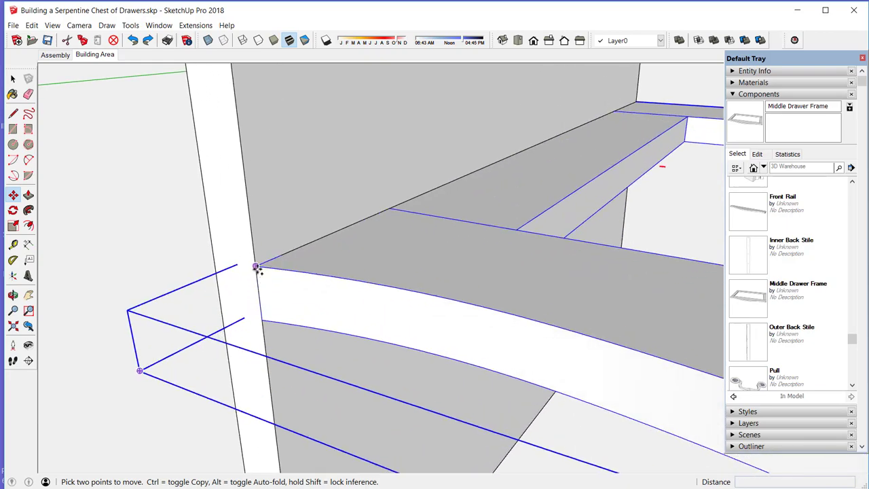
left_click(256, 268)
key("ctrl")
middle_click_drag(326, 475, 290, 370)
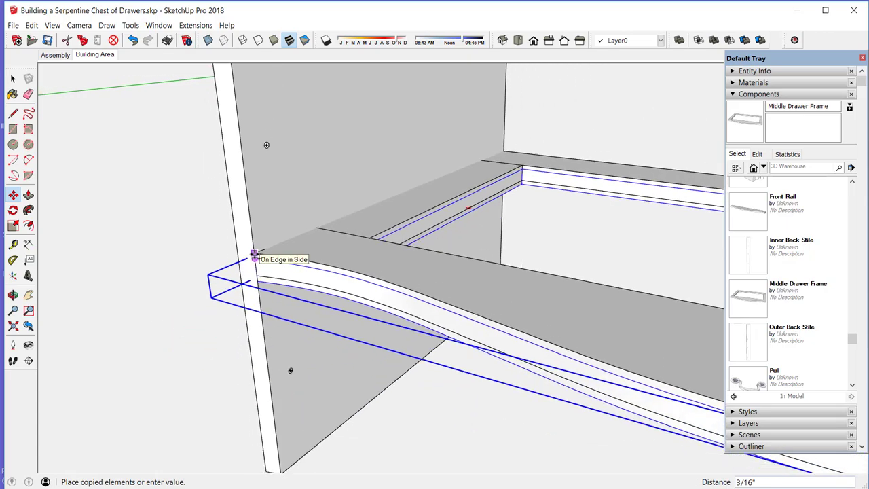
middle_click_drag(254, 256, 248, 136)
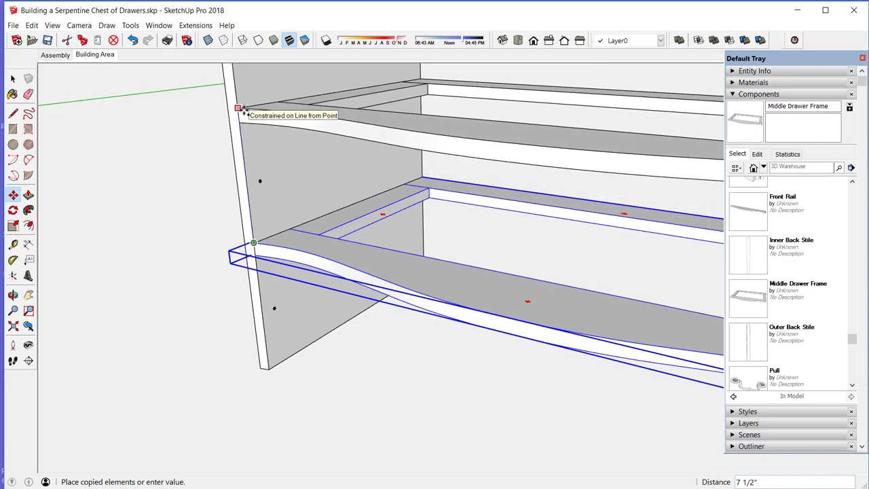
left_click(239, 109)
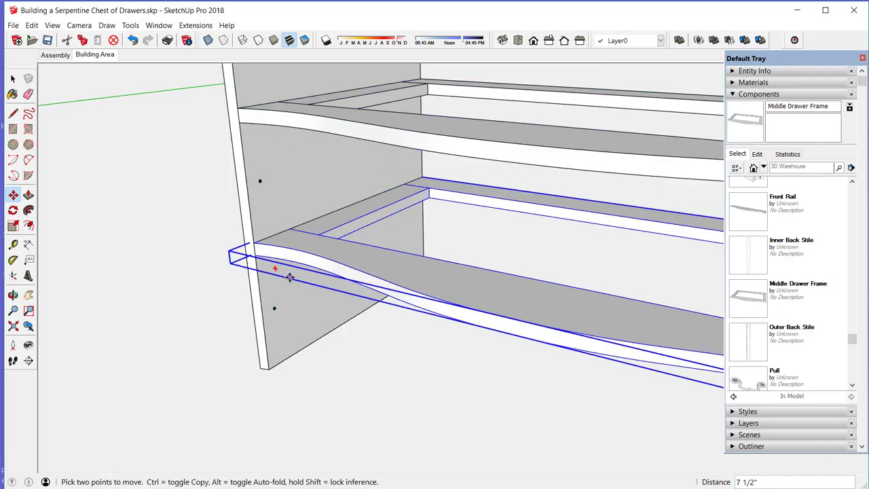
middle_click_drag(291, 276, 298, 329)
scroll(298, 328, "down", 2)
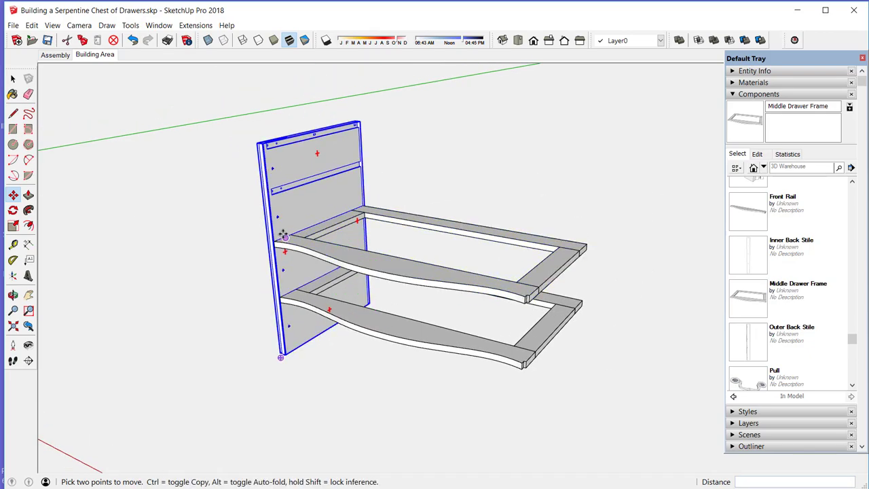
scroll(284, 229, "up", 5)
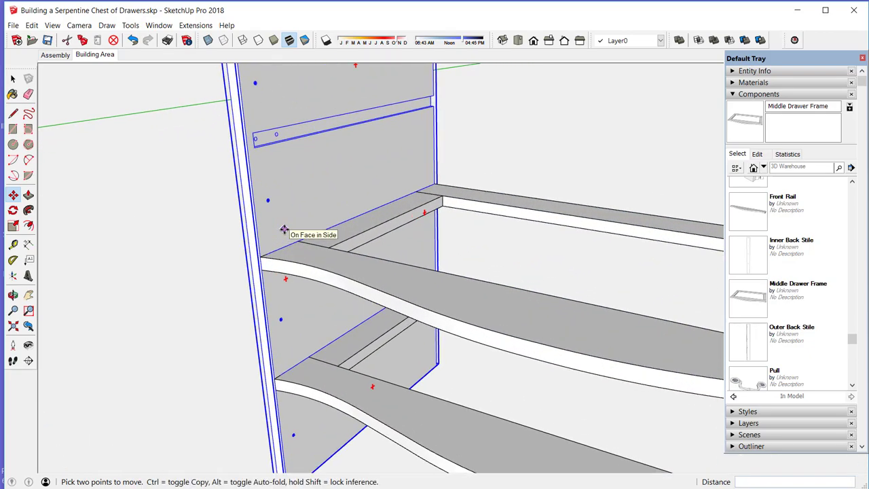
scroll(283, 230, "up", 1)
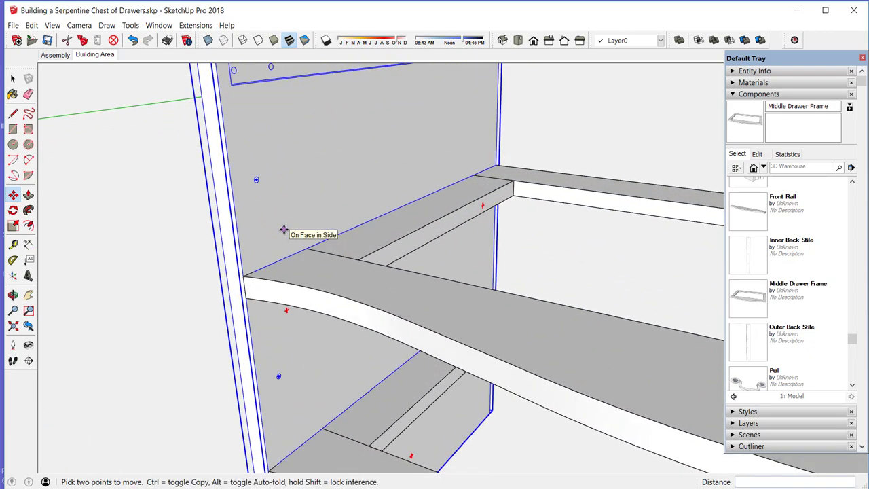
- Copy another frame to the upper position and nudge it 1/16" to align
left_click(243, 277)
scroll(243, 265, "down", 3)
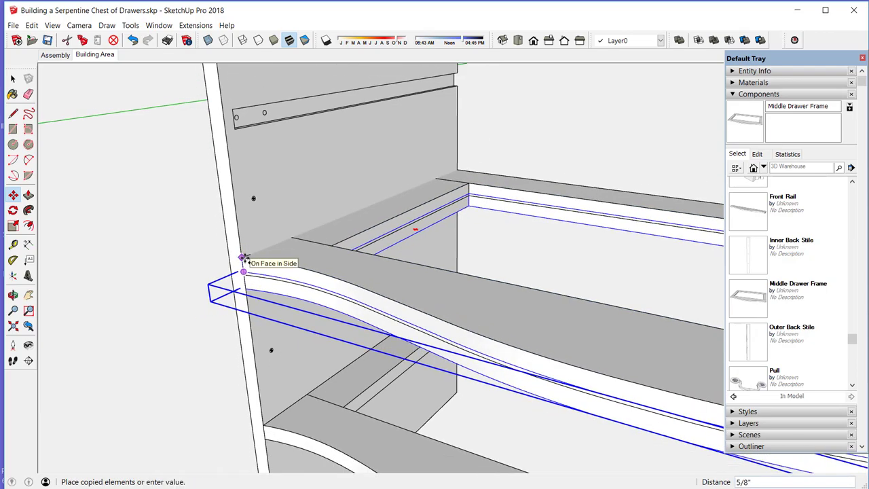
scroll(243, 265, "down", 4)
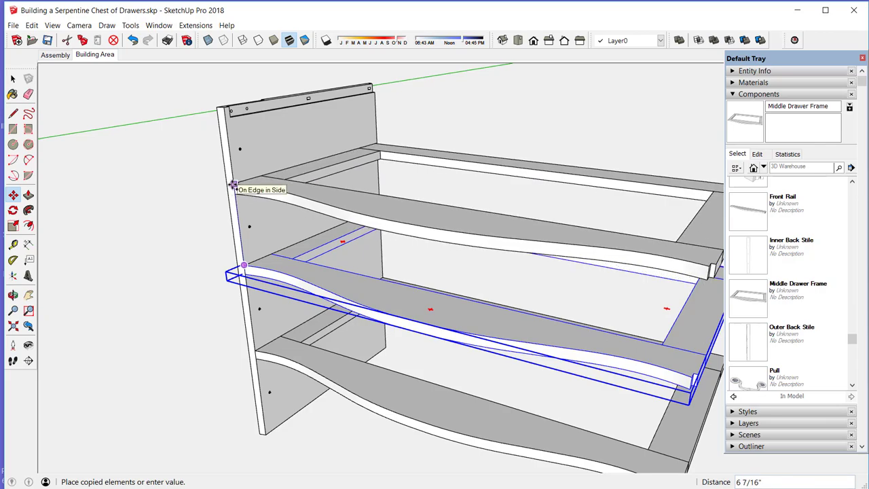
left_click(232, 184)
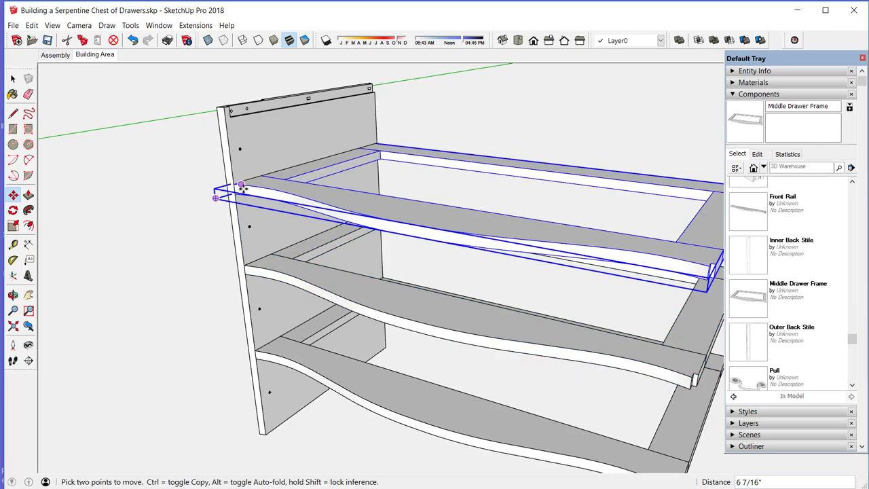
scroll(239, 188, "up", 5)
scroll(239, 188, "up", 6)
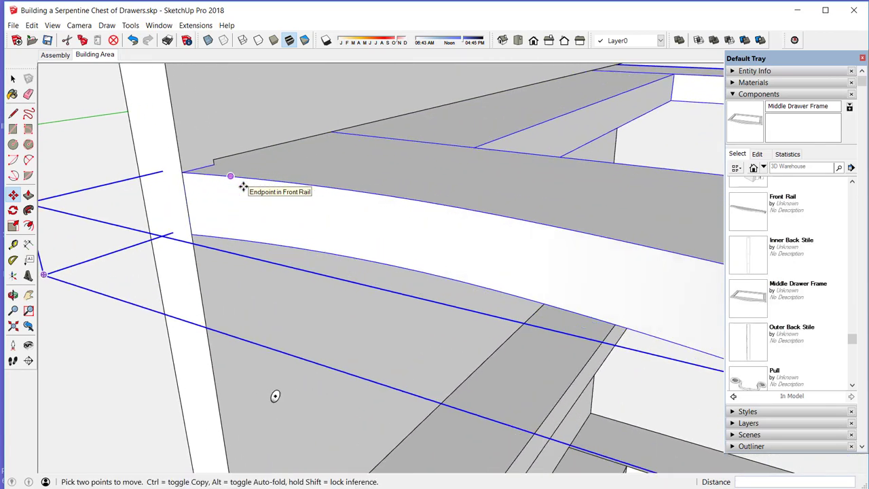
middle_click_drag(240, 181, 243, 191)
scroll(242, 190, "down", 4)
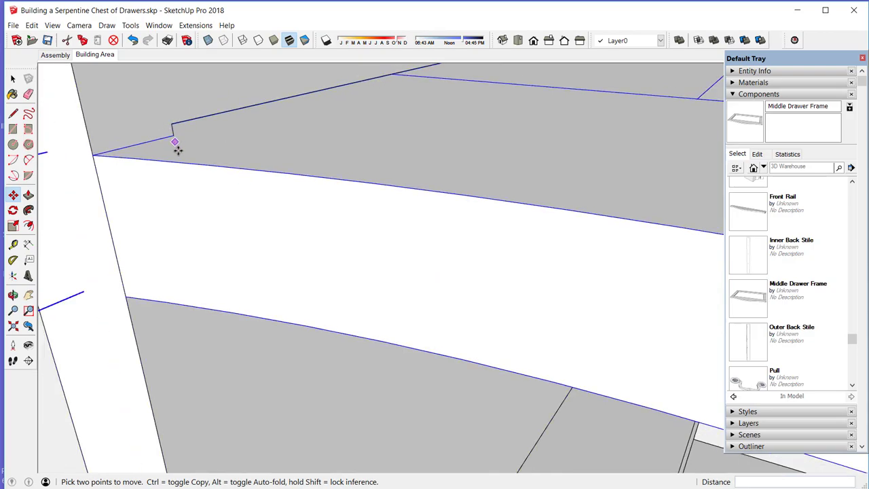
left_click(174, 135)
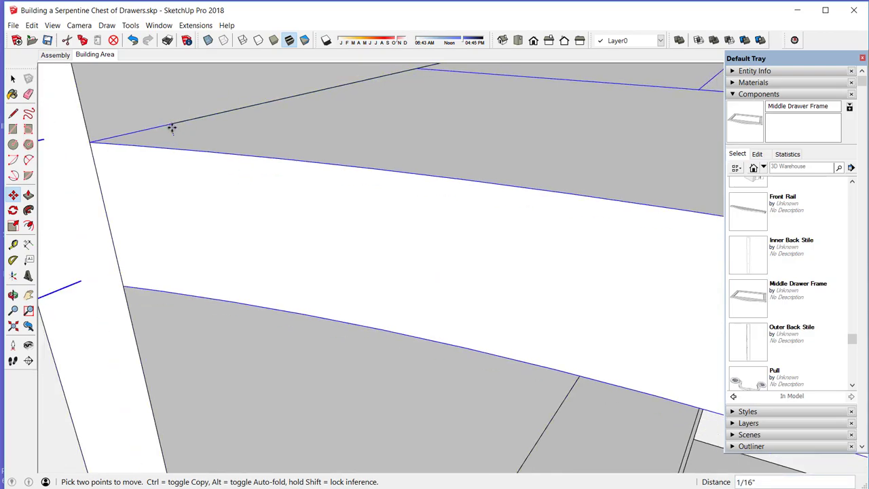
scroll(188, 157, "down", 5)
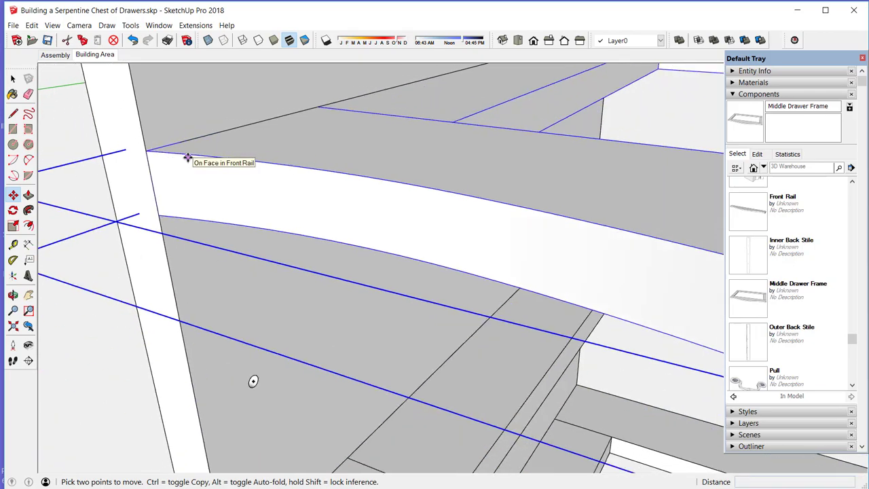
middle_click_drag(187, 163, 212, 274)
scroll(200, 238, "down", 6)
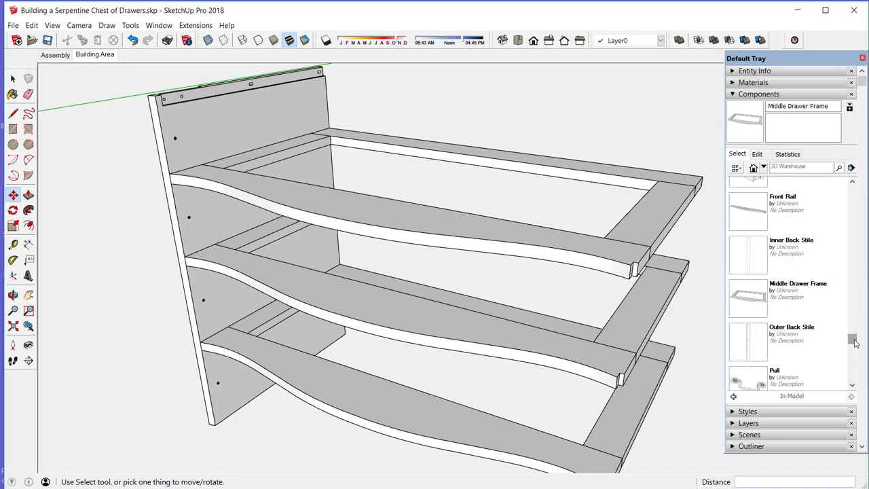
- Insert the Top Frame component at the top corner of the cabinet
left_click_drag(855, 344, 854, 364)
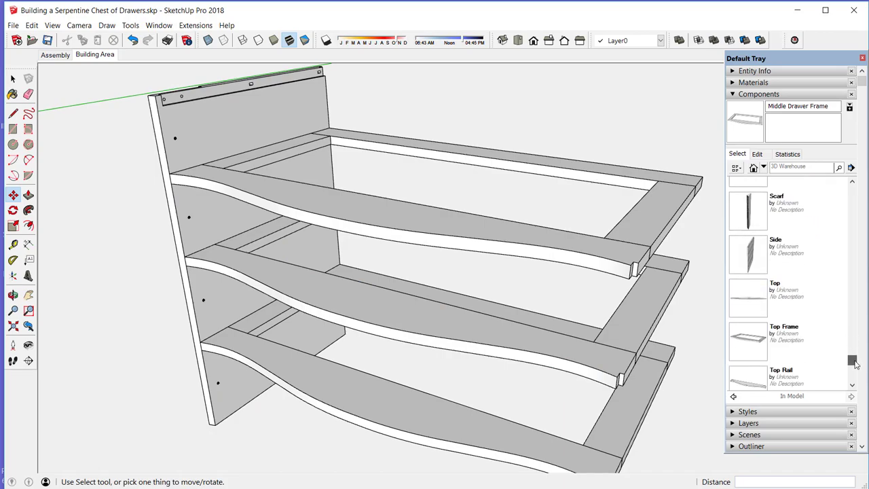
left_click(755, 344)
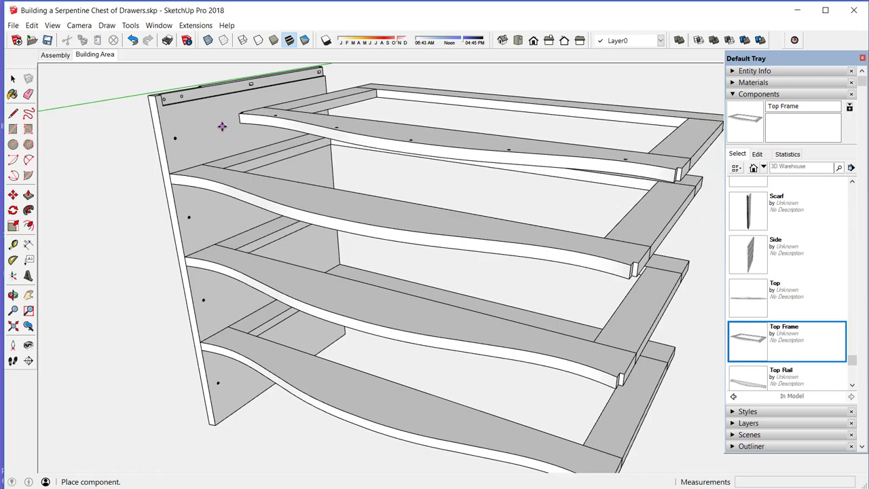
left_click(156, 110)
scroll(234, 249, "down", 2)
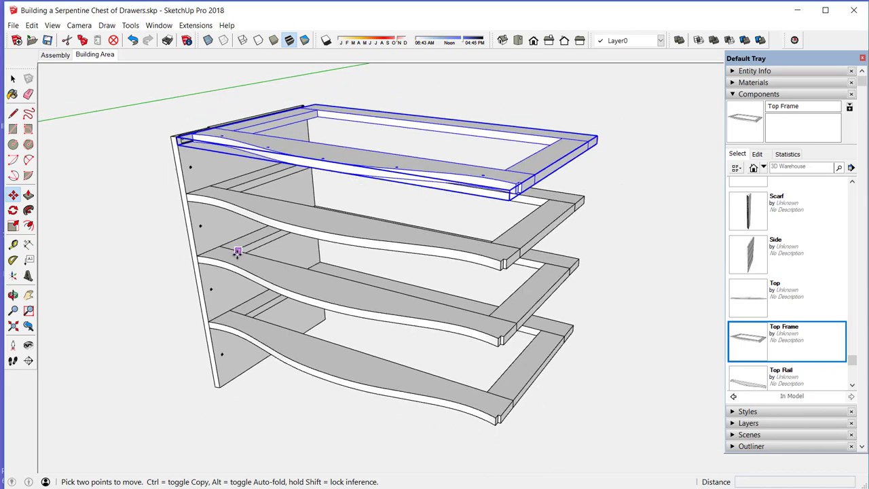
scroll(175, 138, "up", 1)
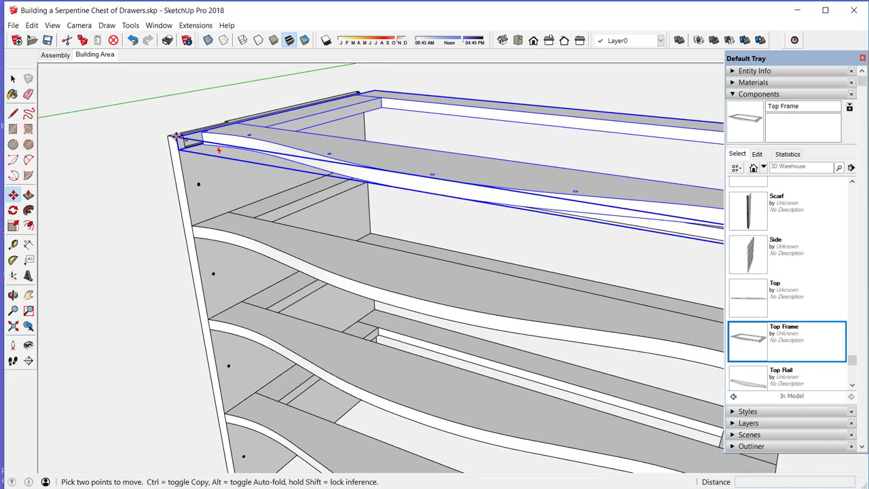
scroll(177, 136, "up", 5)
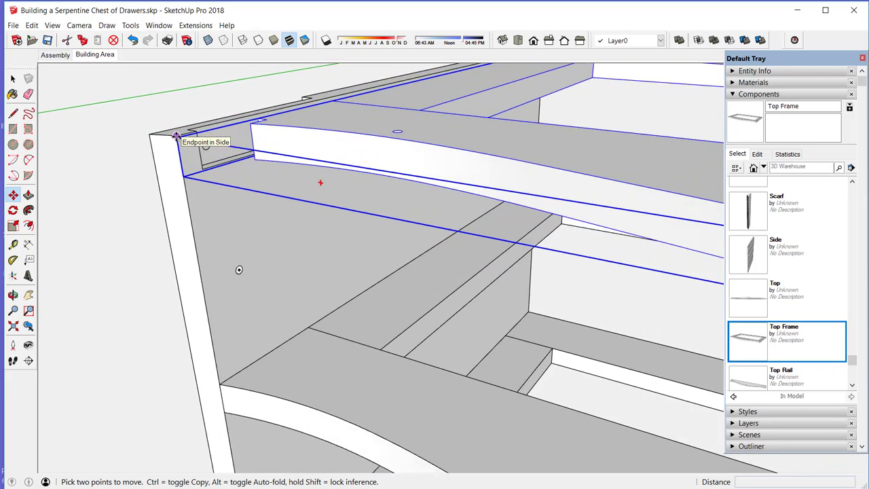
scroll(239, 270, "up", 2)
middle_click_drag(239, 270, 270, 328)
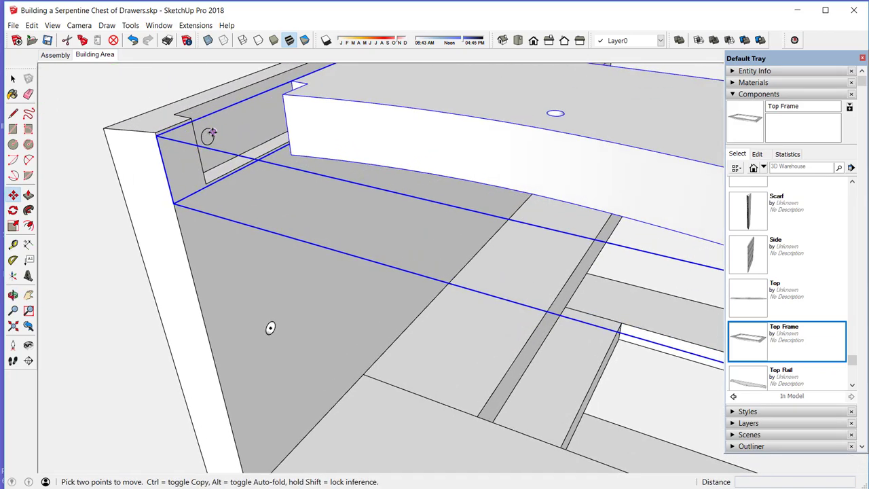
- Snap the Top Frame's corner onto the side panel's top front endpoint
left_click(308, 82)
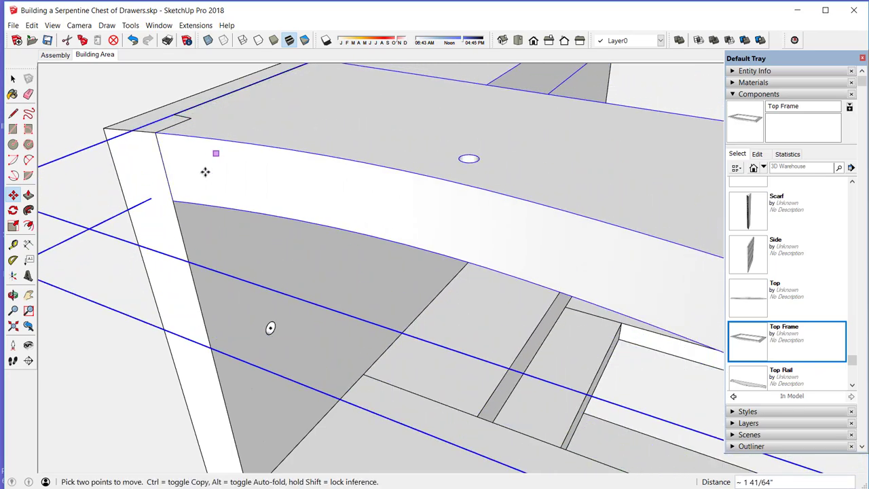
scroll(200, 171, "down", 5)
scroll(196, 166, "down", 6)
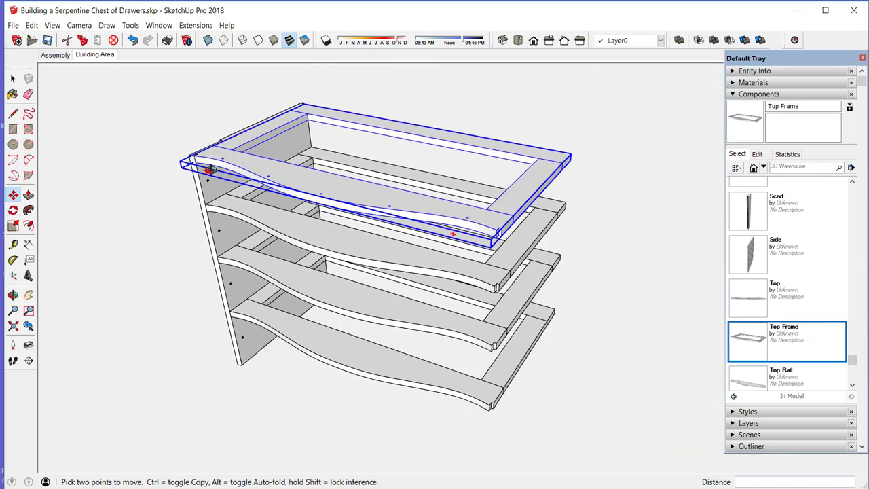
middle_click_drag(196, 155, 214, 133)
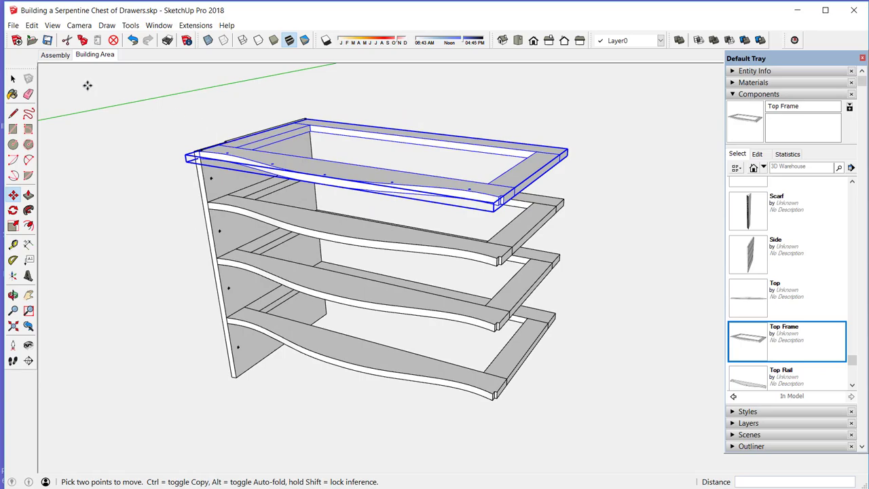
left_click(12, 79)
- Copy the left side panel to the right along the red axis
left_click(121, 112)
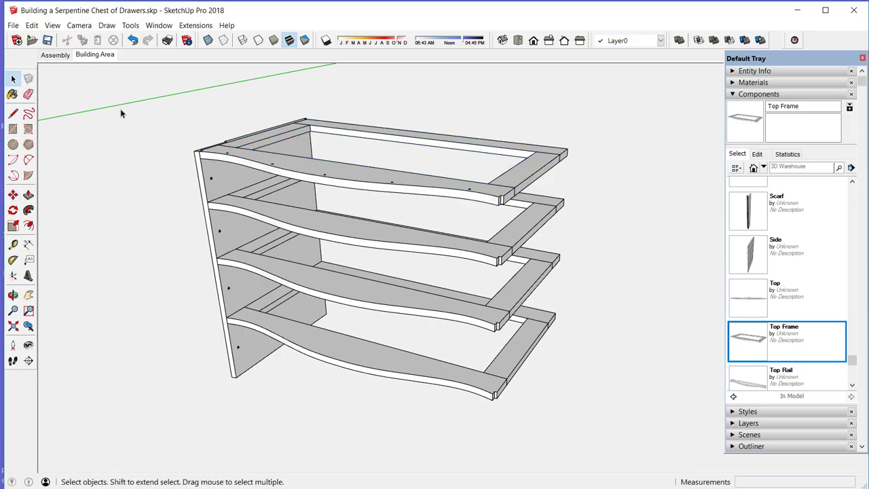
left_click(214, 192)
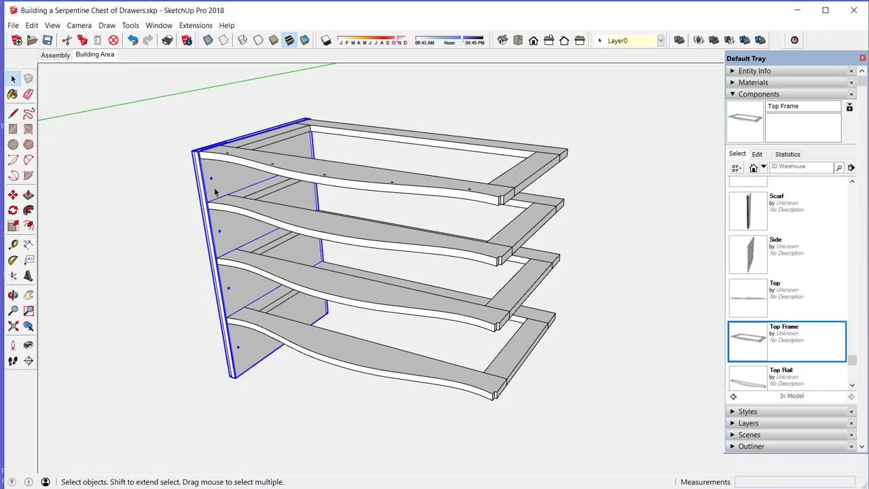
left_click(13, 196)
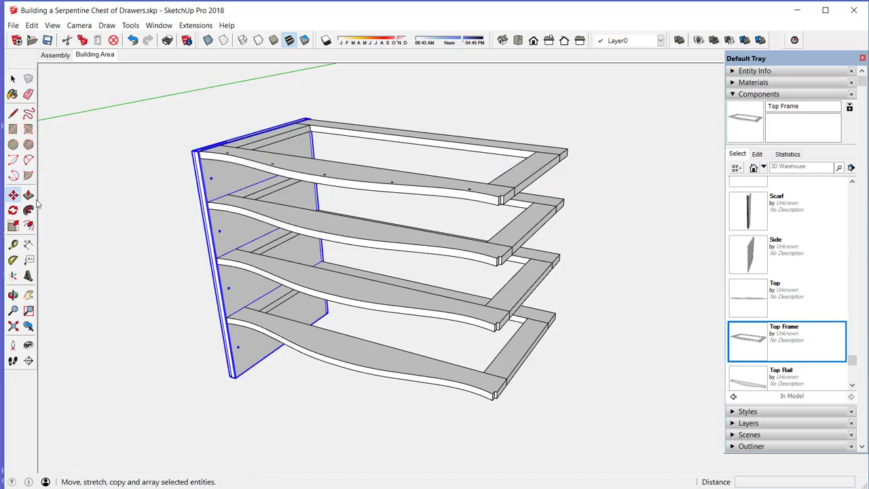
left_click(204, 186)
key("ctrl")
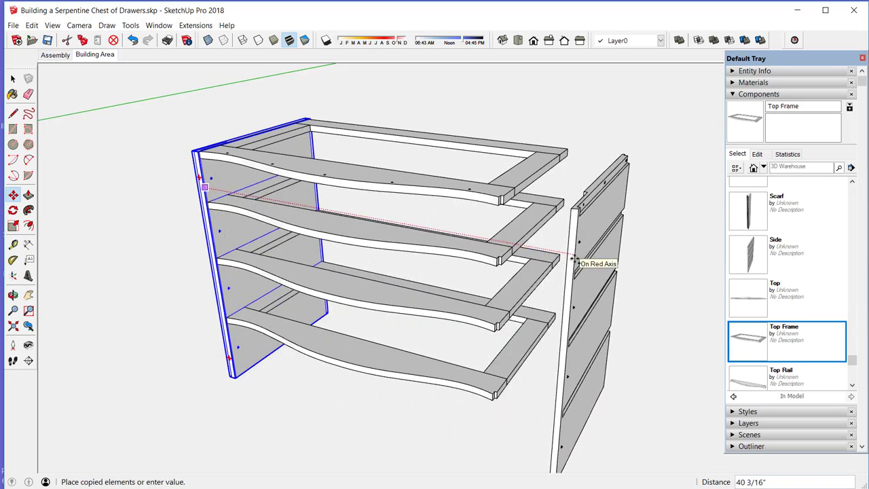
left_click(574, 259)
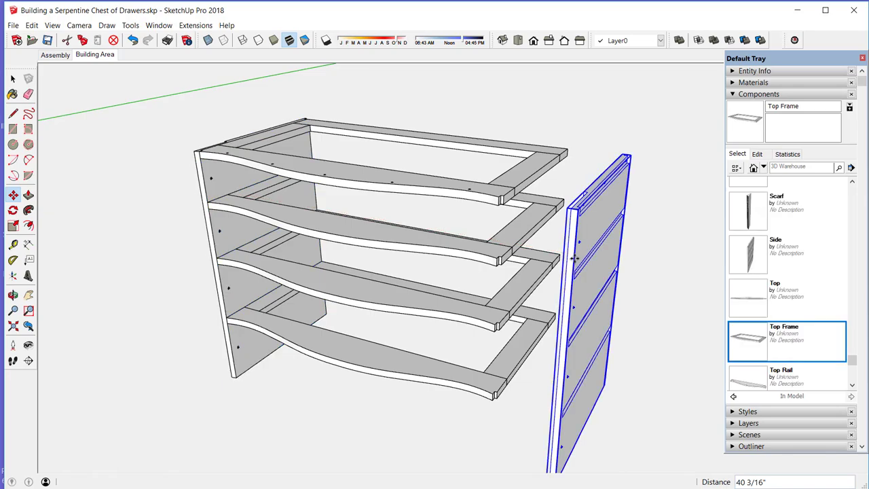
- Flip the copied side along Component's Red and start moving it toward the frames
right_click(574, 258)
mouse_move(611, 214)
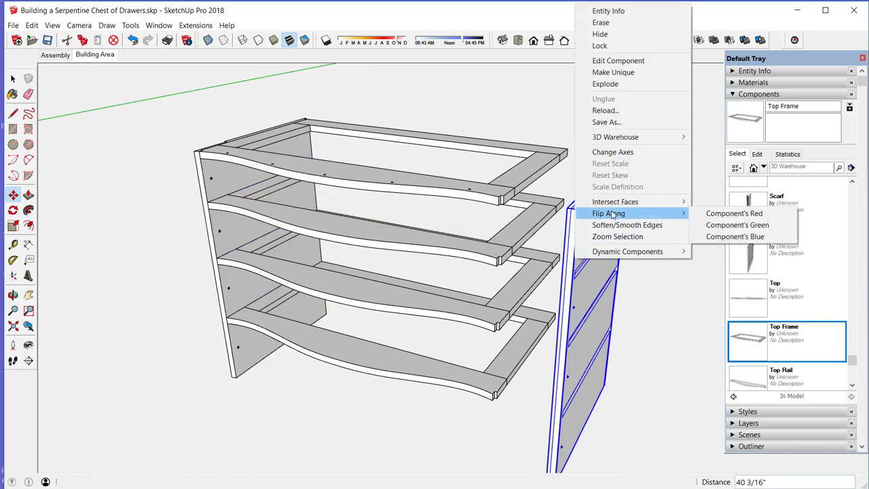
left_click(723, 213)
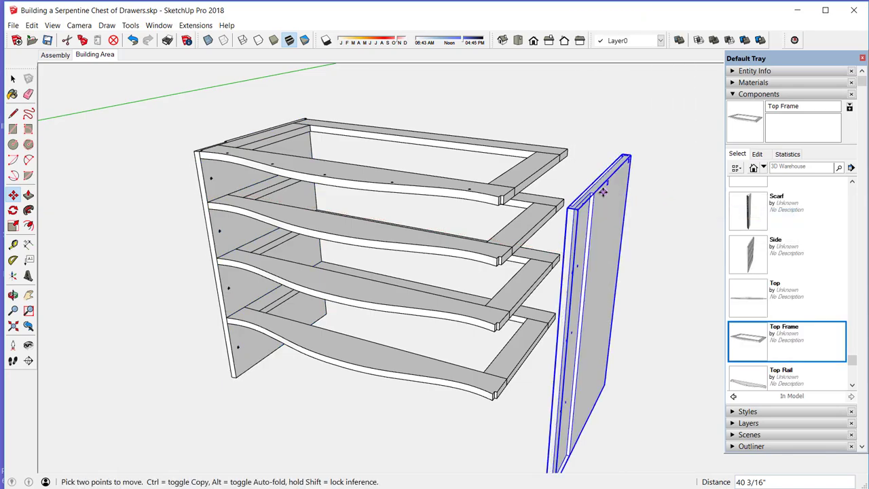
scroll(583, 198, "up", 4)
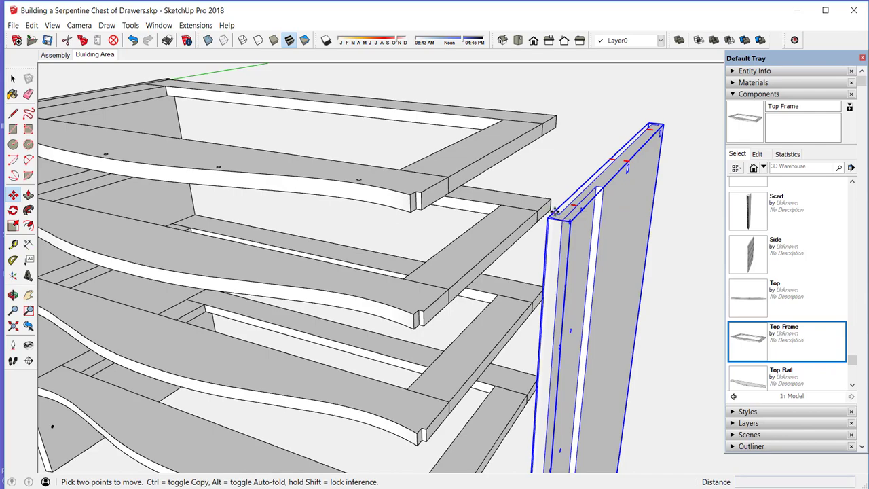
left_click(554, 211)
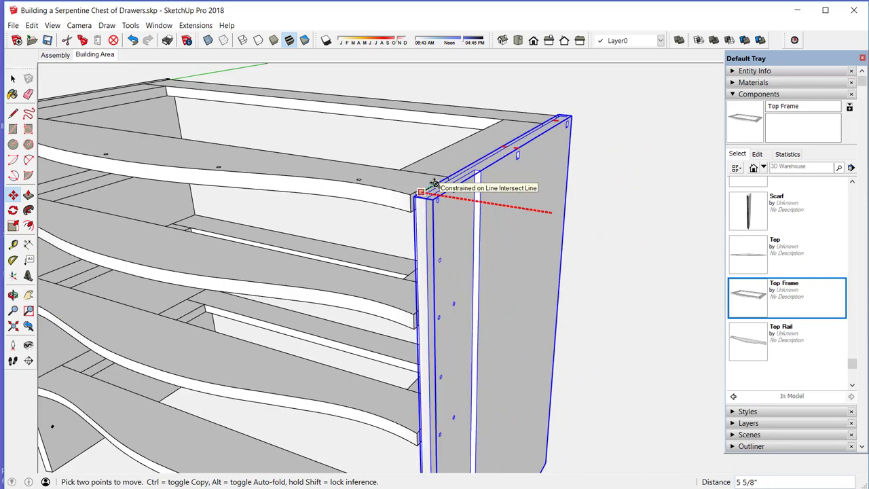
- Drop the mirrored side panel against the right ends of the frames
left_click(427, 188)
scroll(415, 182, "up", 3)
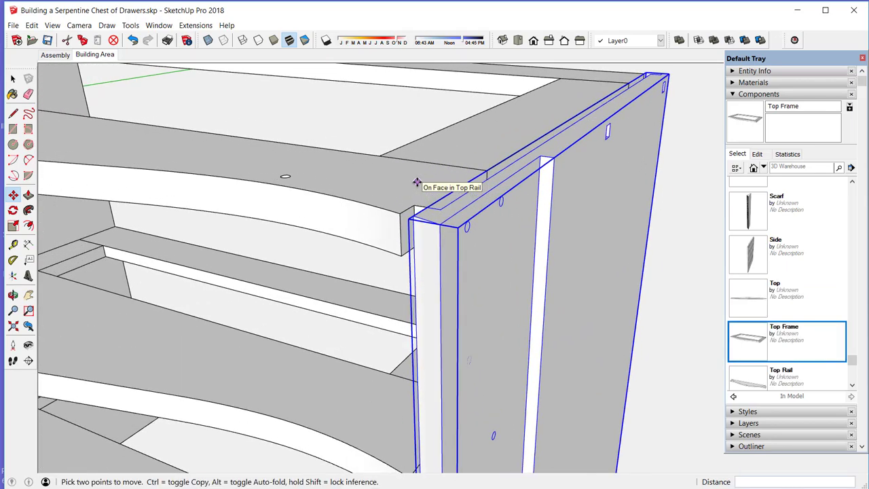
scroll(417, 182, "up", 8)
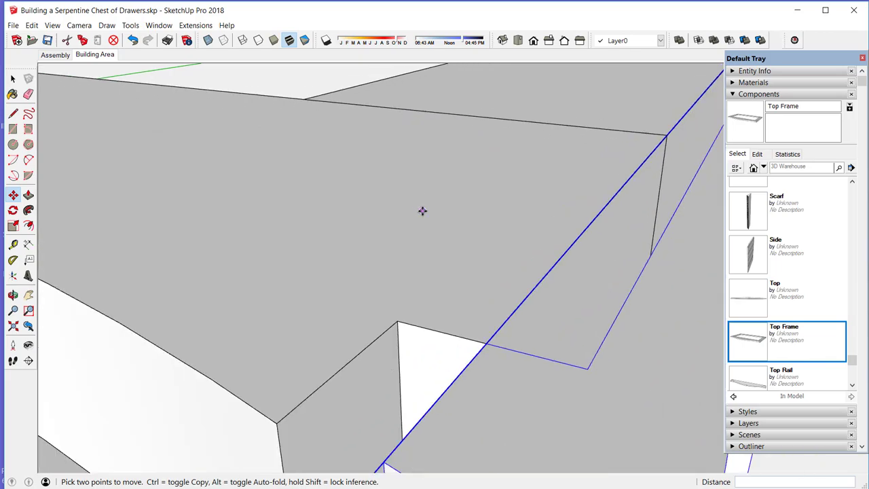
scroll(423, 211, "down", 6)
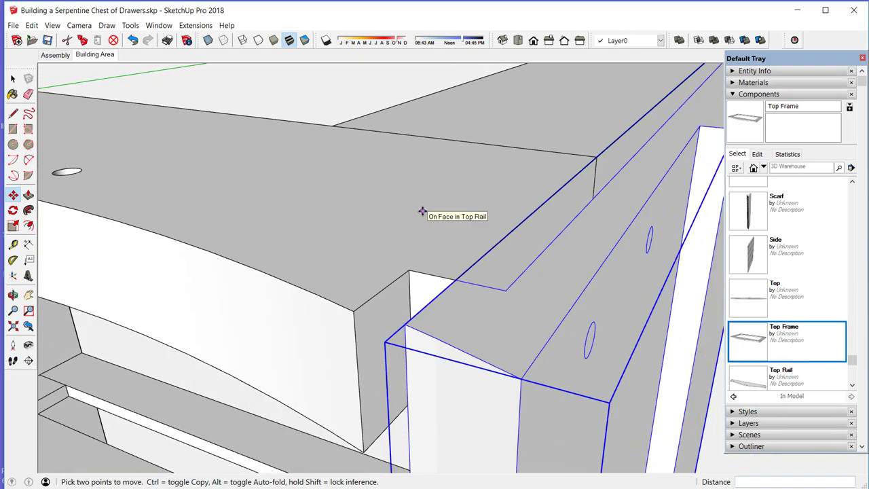
- Move the Top Frame so its corner sits on the Top Rail's endpoint
left_click(456, 280)
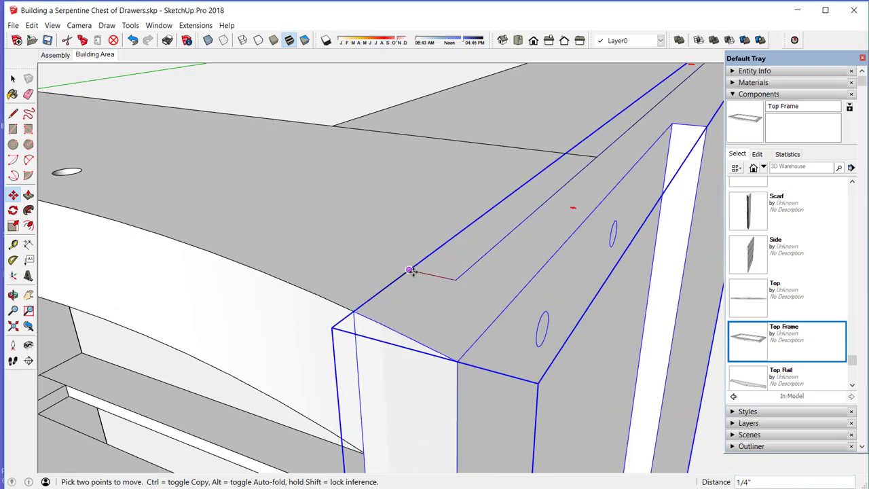
left_click(414, 271)
scroll(427, 199, "down", 2)
scroll(427, 199, "down", 4)
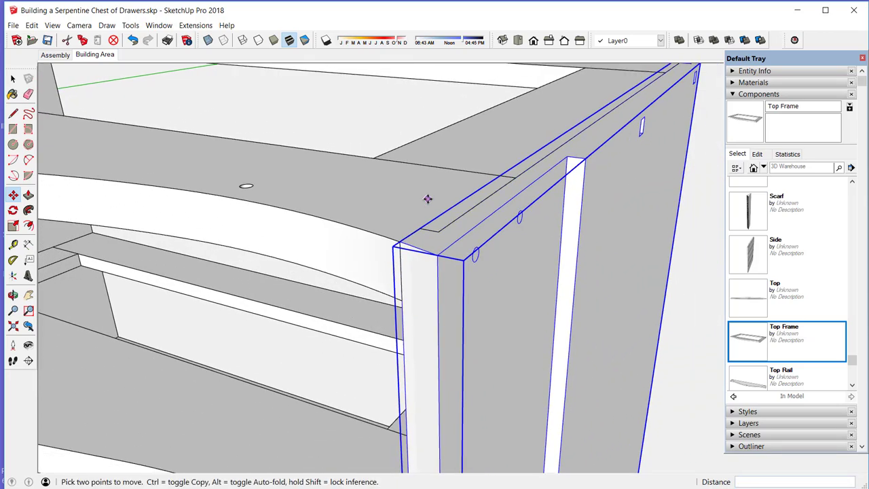
scroll(427, 199, "down", 5)
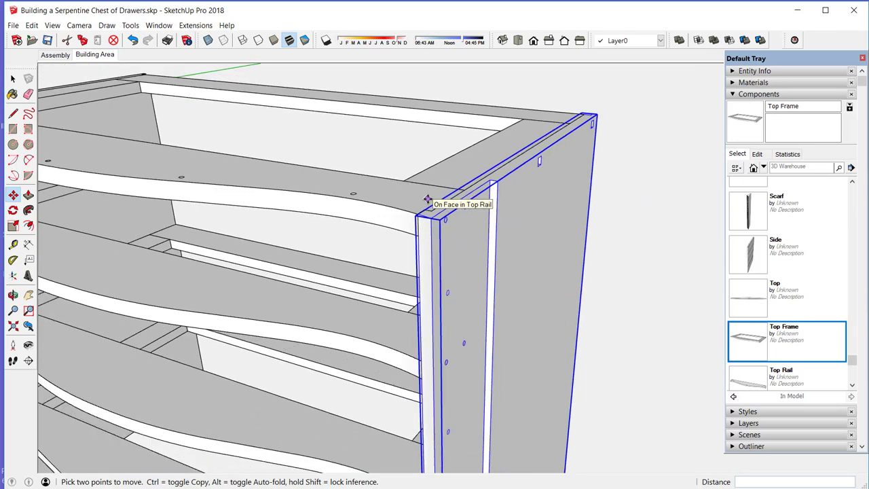
scroll(426, 199, "down", 4)
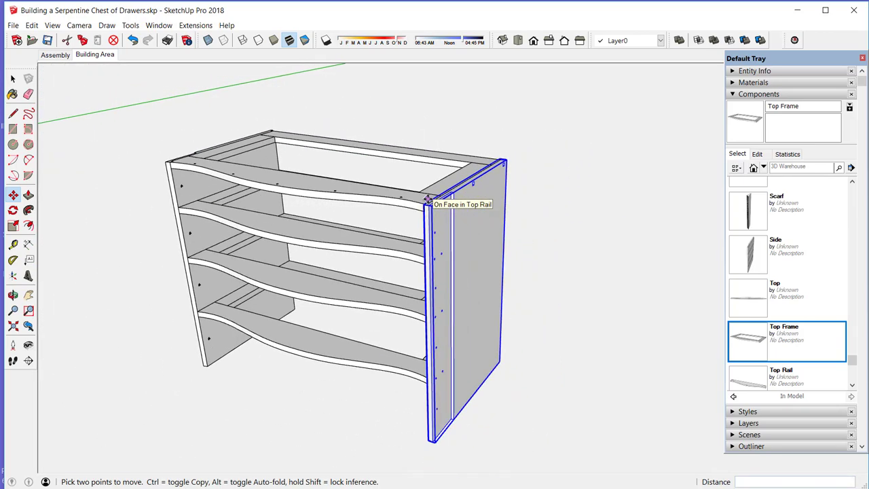
mouse_move(428, 198)
middle_mouse_down()
mouse_move(439, 219)
mouse_move(437, 200)
middle_mouse_up()
key("m")
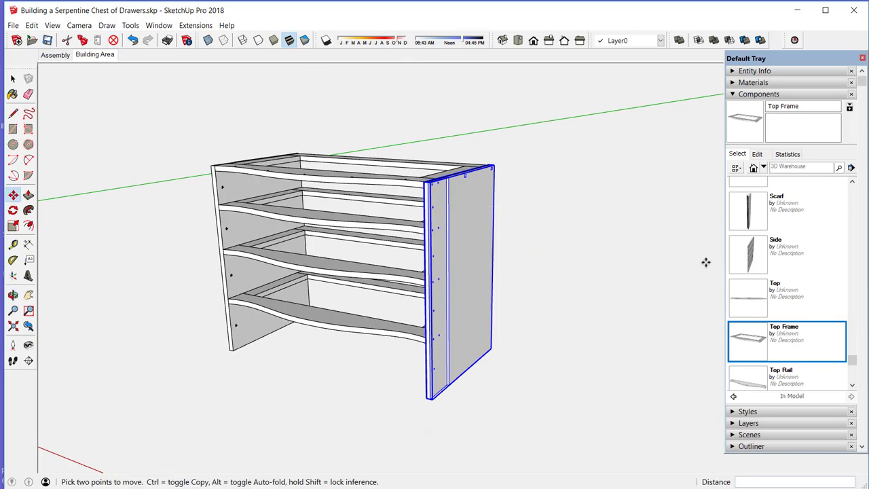
left_click_drag(853, 361, 856, 216)
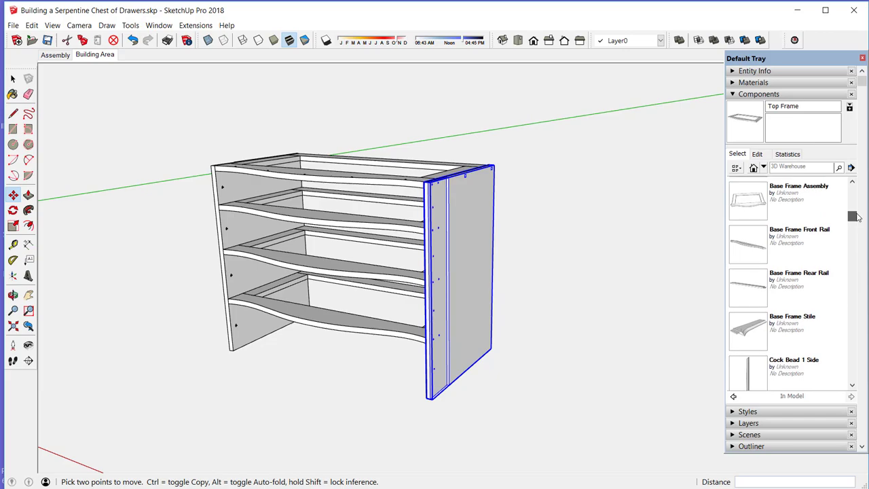
- Insert the Base Frame Assembly component beneath the chest
left_click(744, 209)
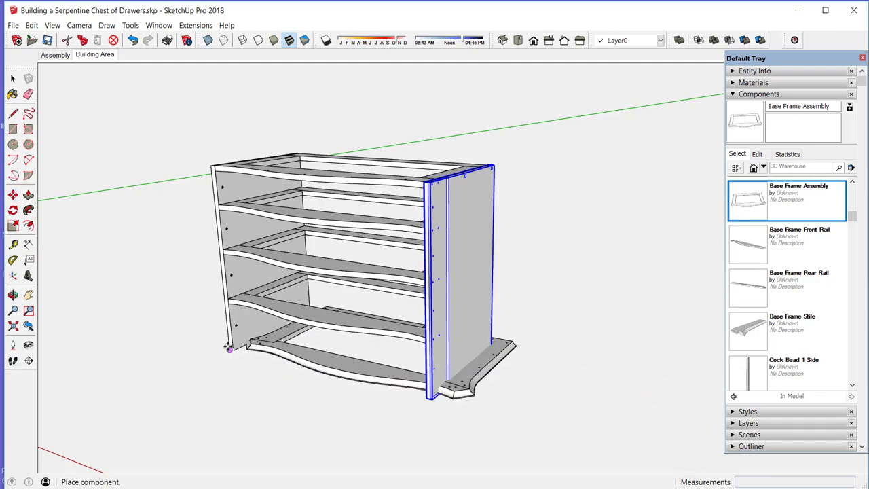
left_click(232, 349)
key("m")
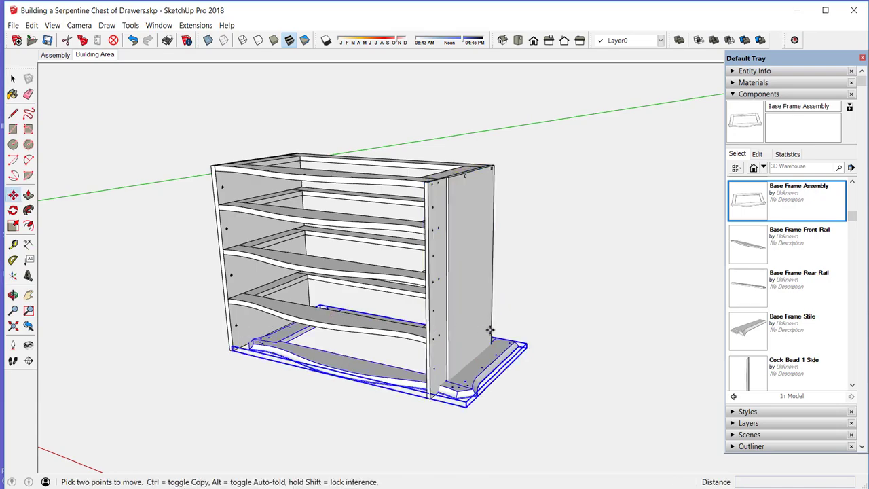
middle_click_drag(490, 330, 183, 344)
scroll(463, 380, "up", 10)
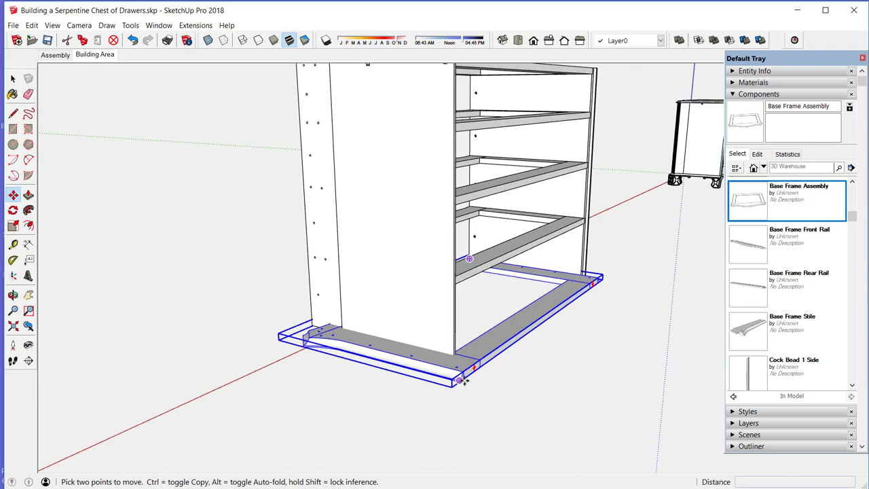
scroll(462, 380, "up", 3)
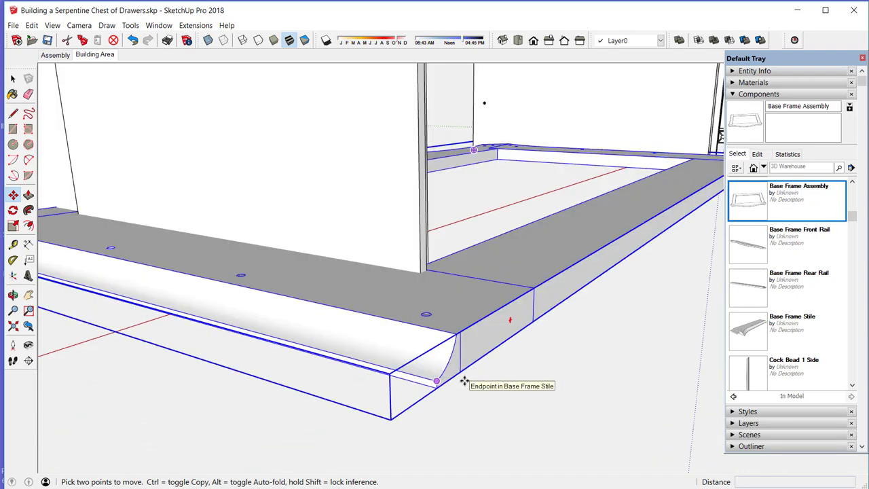
scroll(462, 380, "up", 2)
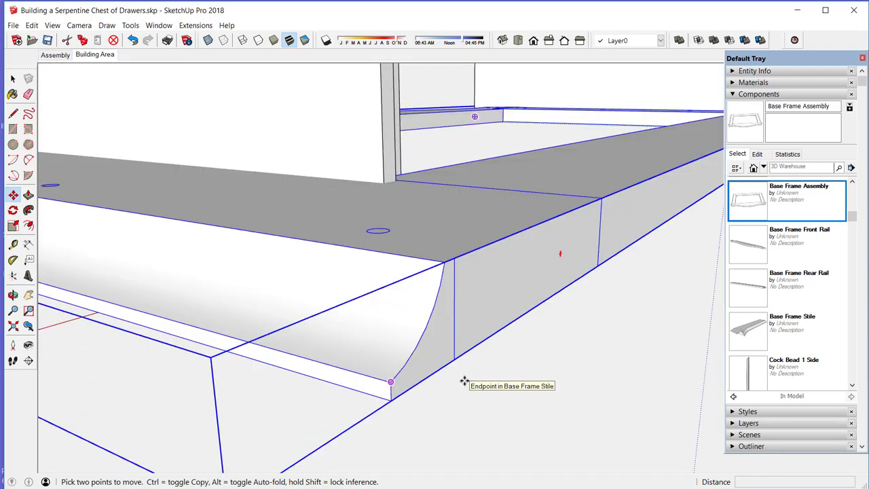
scroll(462, 380, "down", 4)
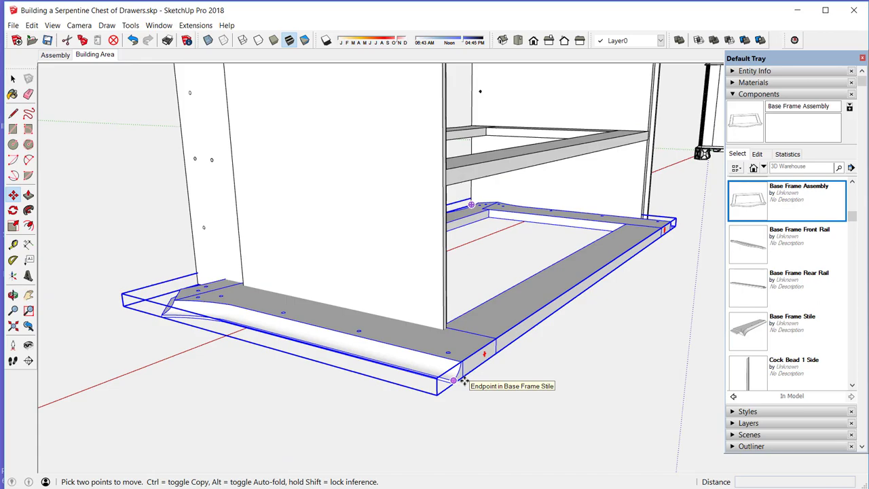
- Lower the base frame 3/4" and align its corner with the side panel's bottom corner
left_click(406, 325)
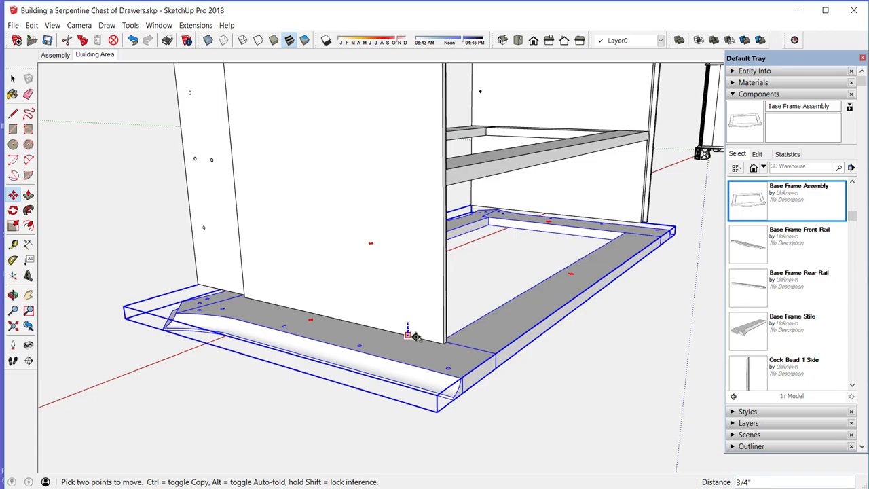
left_click(414, 337)
scroll(429, 369, "up", 2)
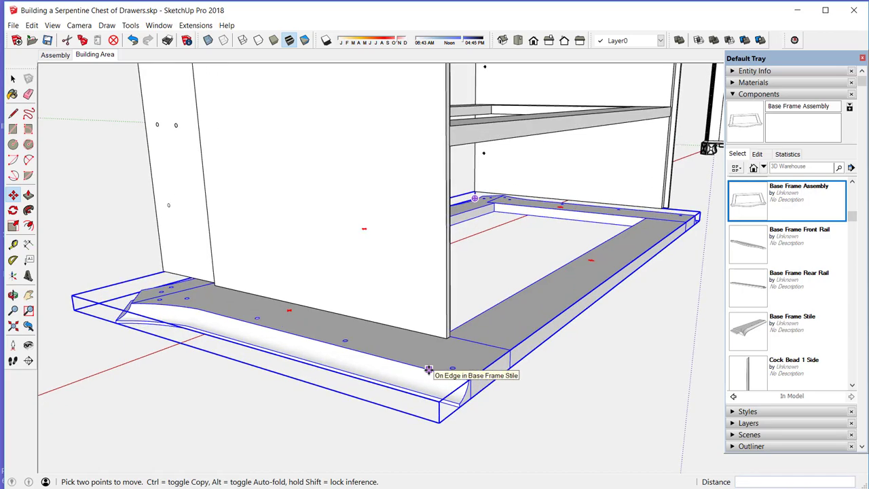
scroll(429, 370, "up", 1)
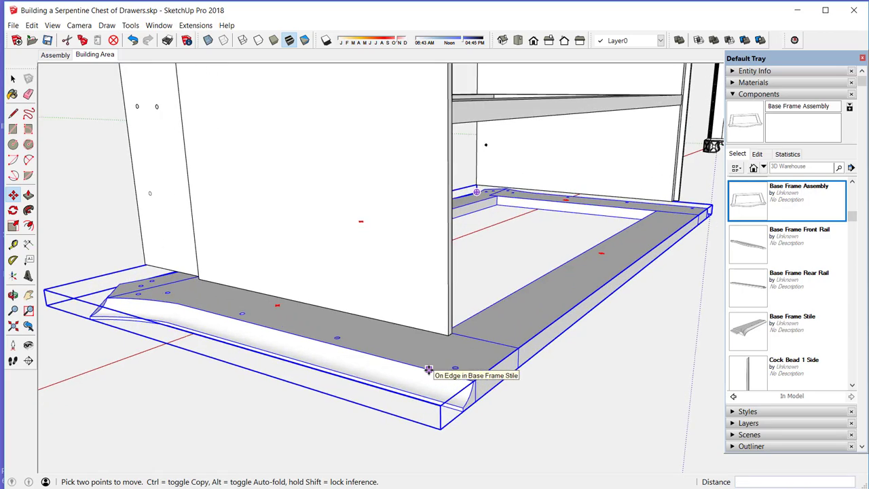
left_click(478, 378)
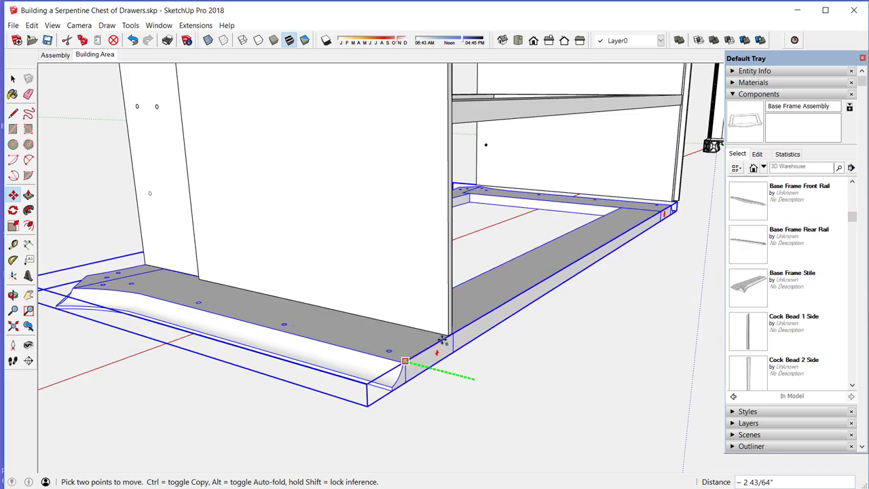
left_click(443, 341)
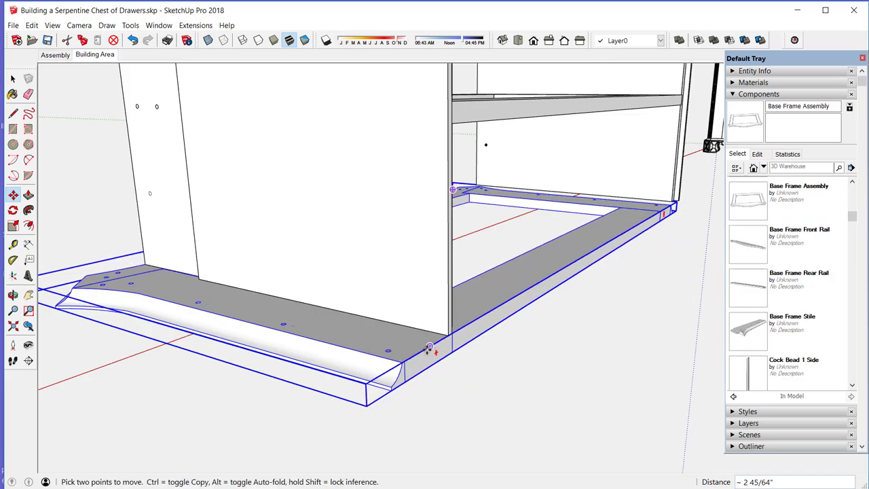
left_click(408, 358)
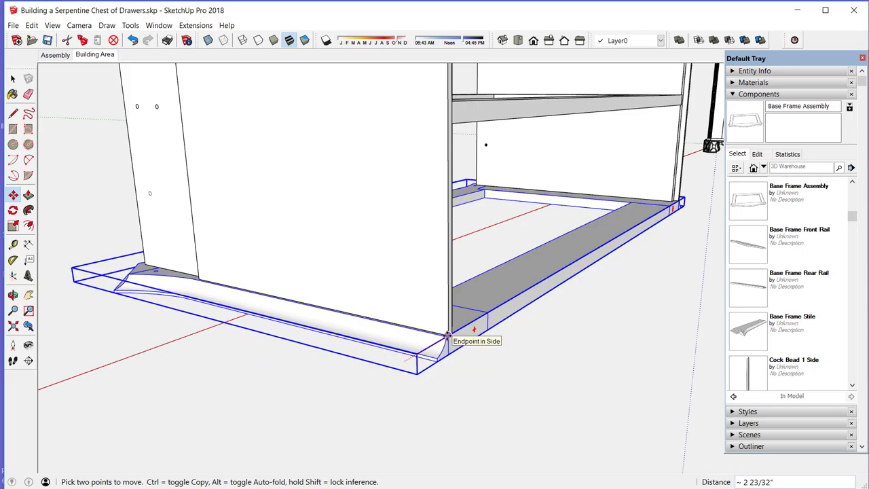
middle_click_drag(442, 340, 485, 347)
scroll(485, 346, "up", 3)
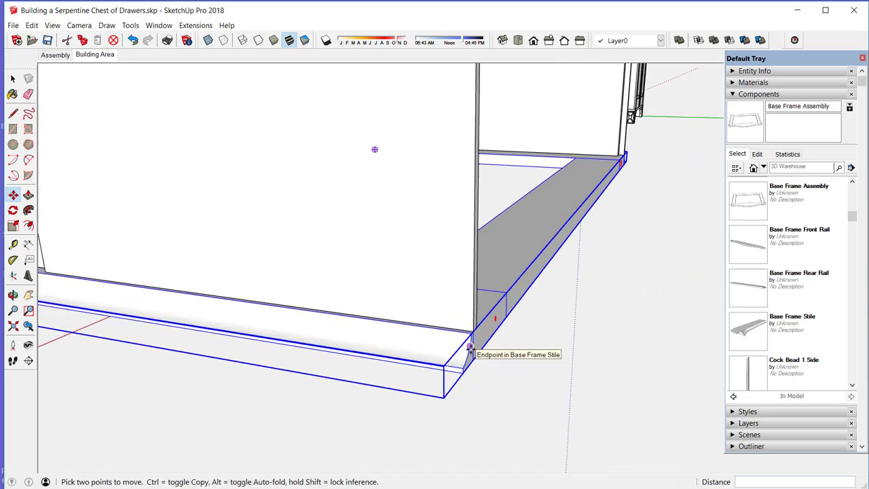
scroll(469, 347, "up", 1)
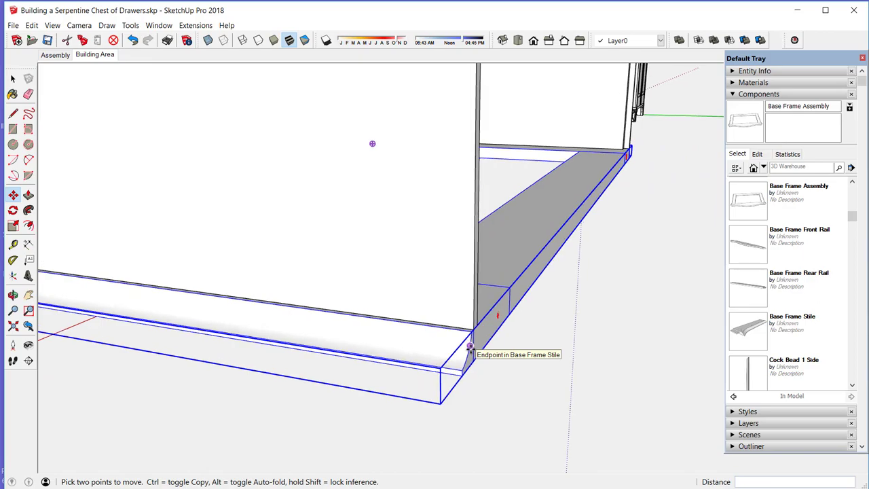
scroll(469, 348, "down", 2)
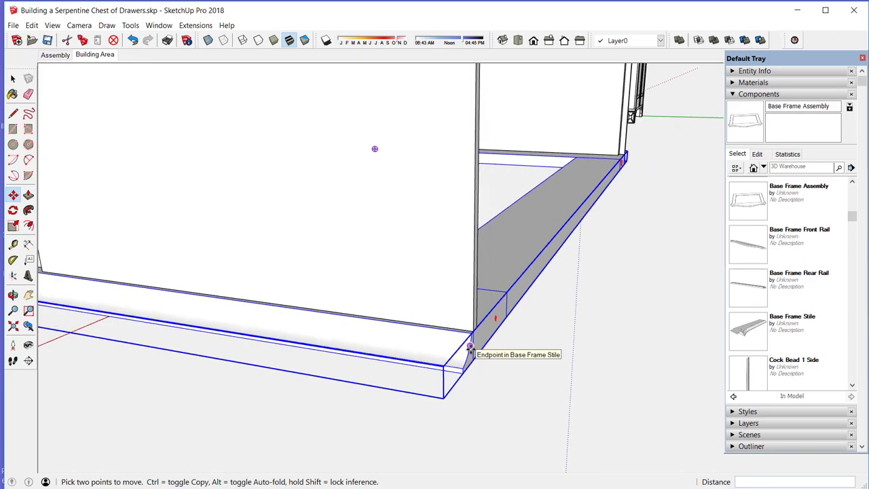
scroll(469, 347, "down", 2)
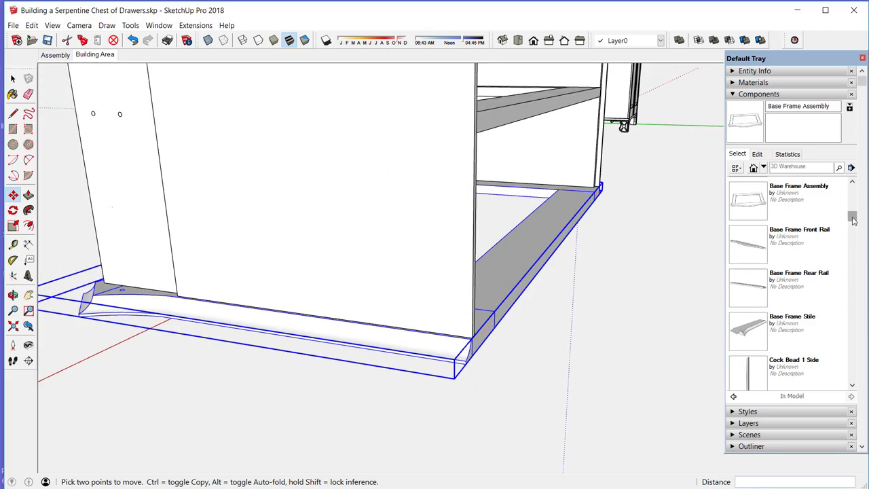
- Insert the Back Panel Assembly component onto the cabinet's rear rail
left_click_drag(852, 218, 852, 208)
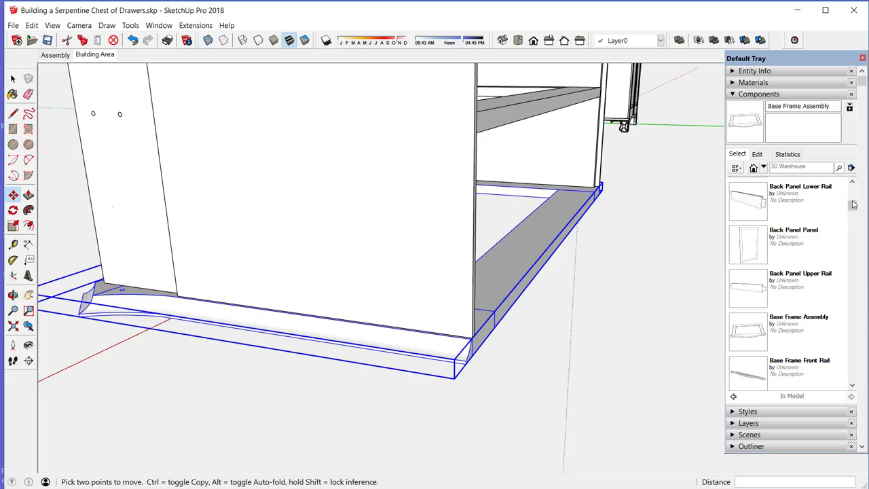
left_click_drag(854, 207, 853, 201)
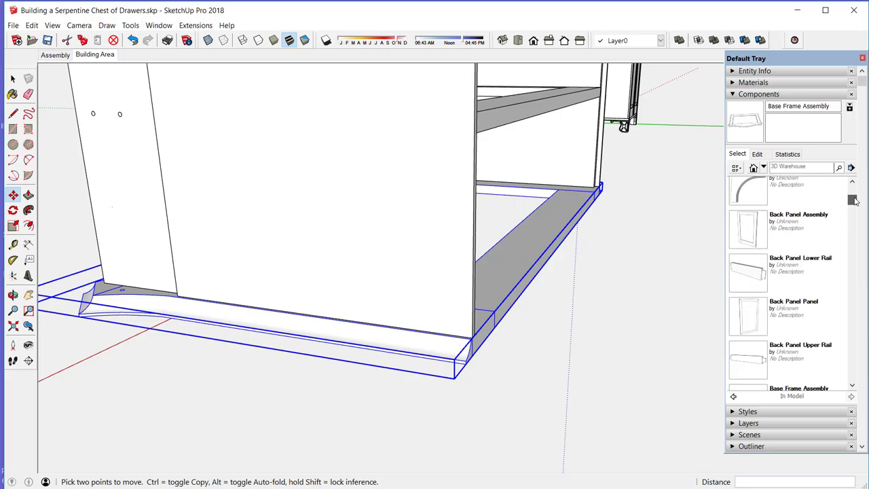
left_click(744, 235)
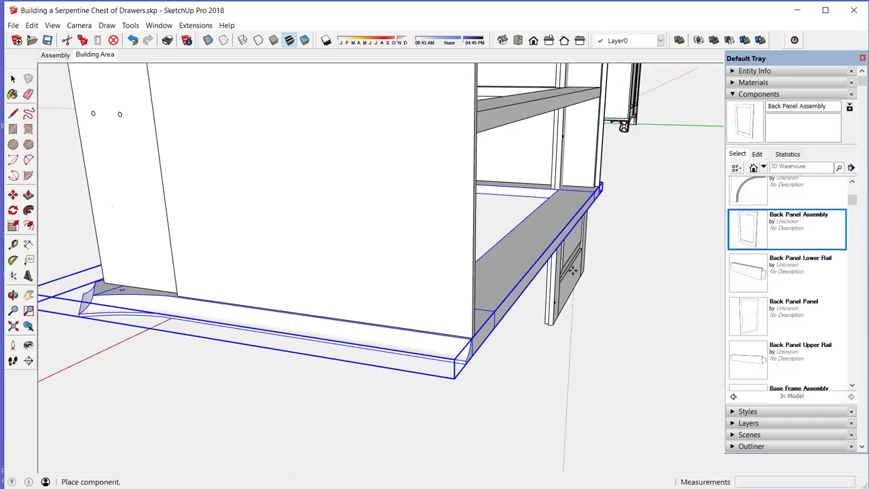
left_click(519, 286)
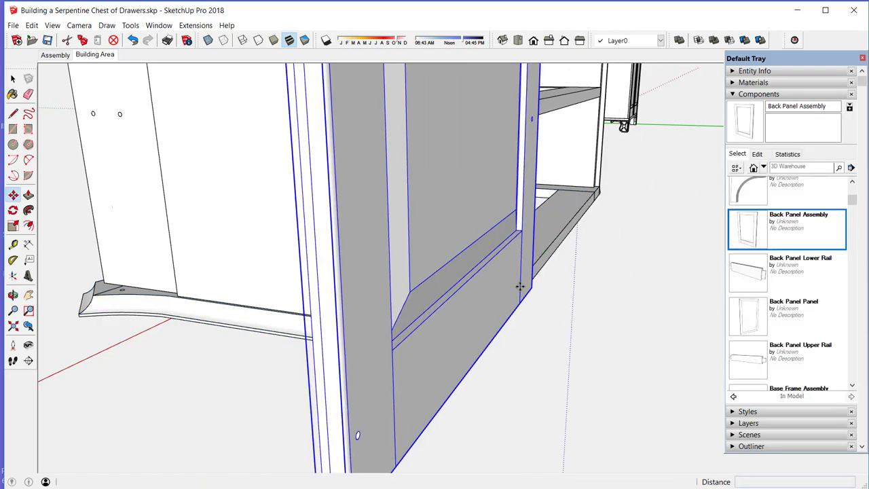
- Move the back panel by its corner against the cabinet's back corner
scroll(378, 388, "down", 4)
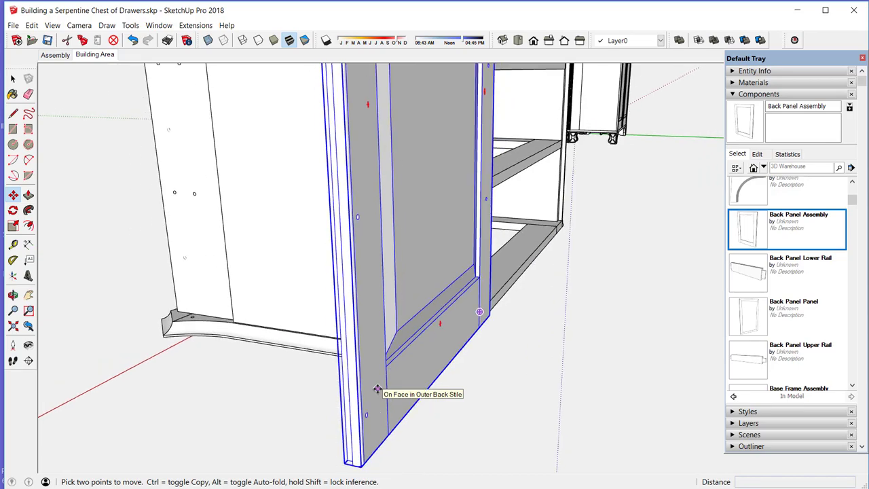
scroll(378, 389, "down", 5)
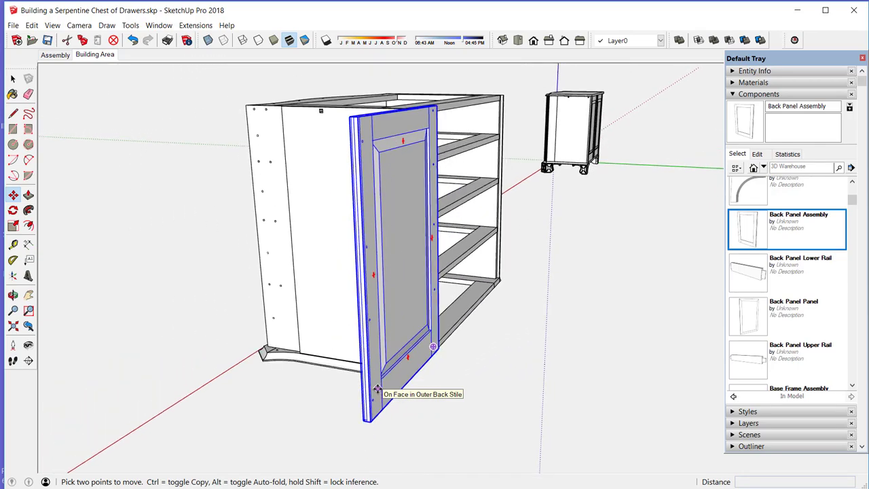
middle_click_drag(396, 148, 329, 247)
scroll(344, 225, "up", 1)
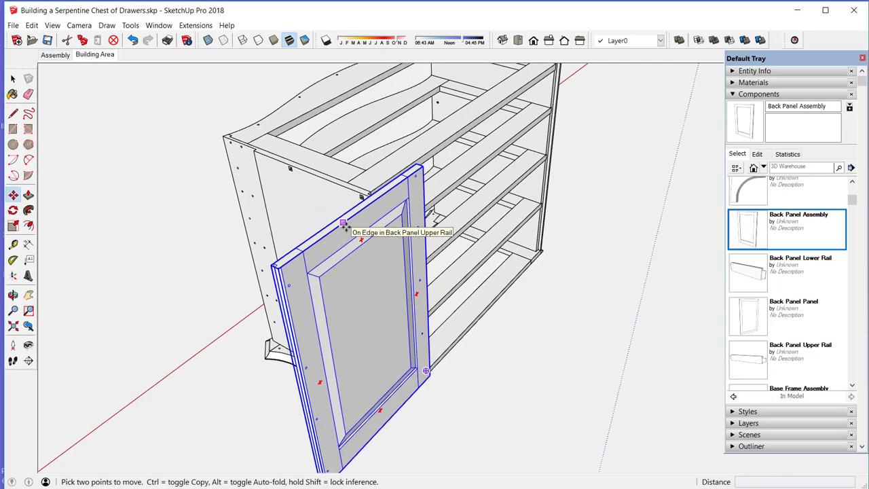
scroll(344, 226, "up", 1)
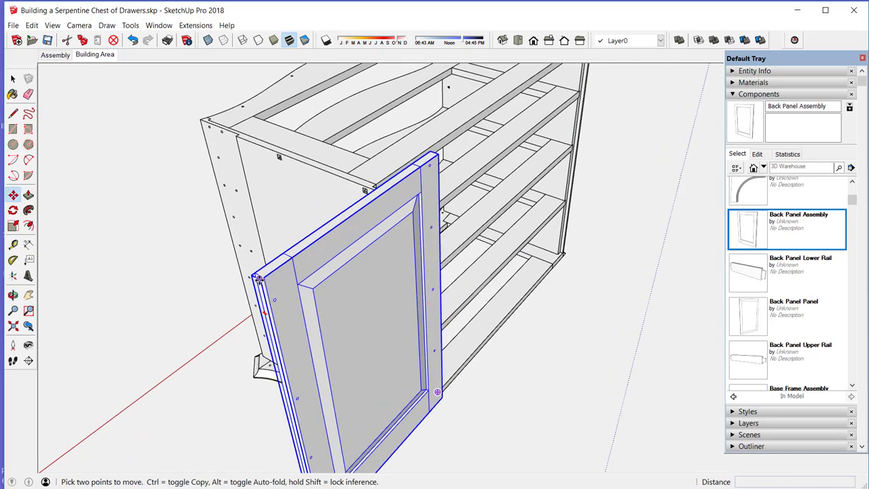
left_click(258, 278)
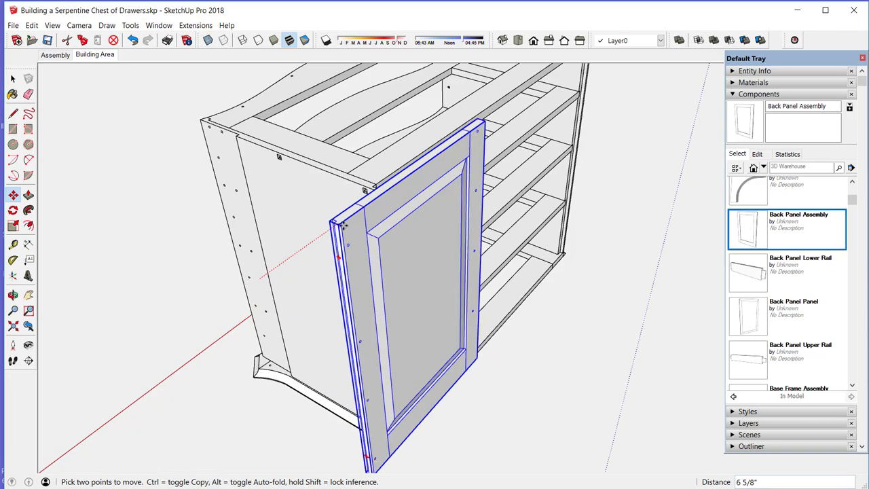
left_click(383, 191)
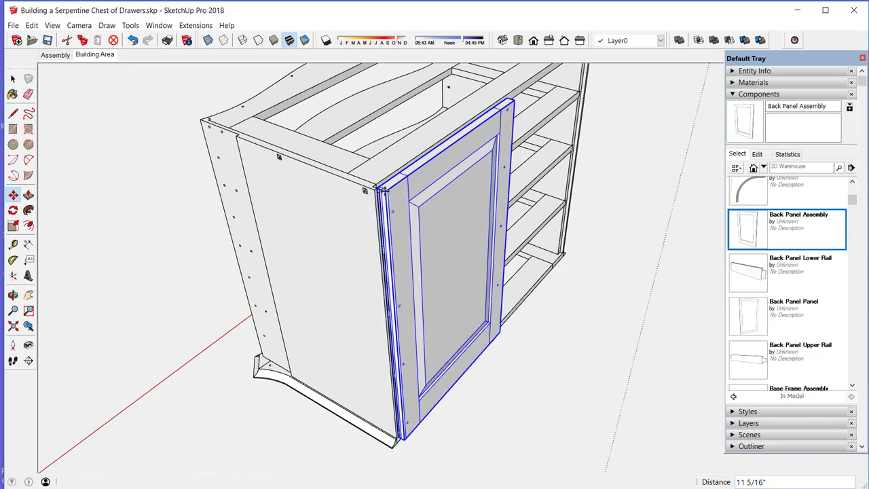
- Snap the panel's corner endpoint to the side's endpoint and check the bottom corner
scroll(378, 174, "up", 6)
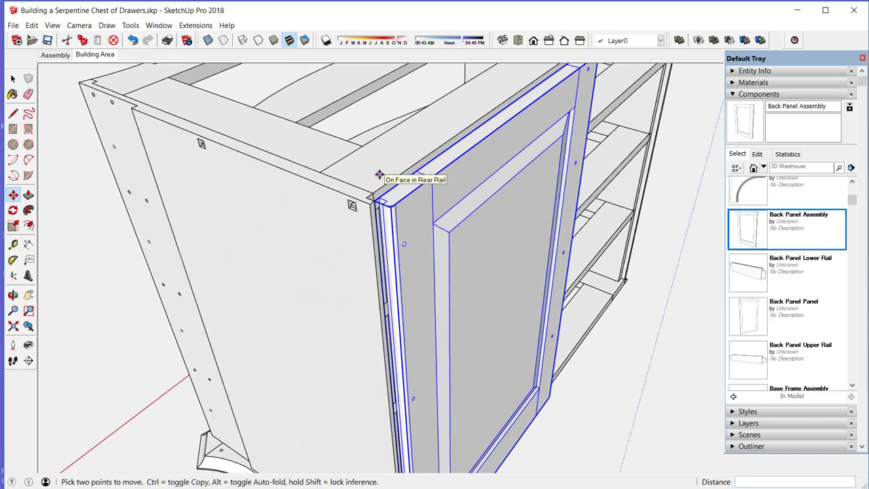
scroll(379, 175, "up", 3)
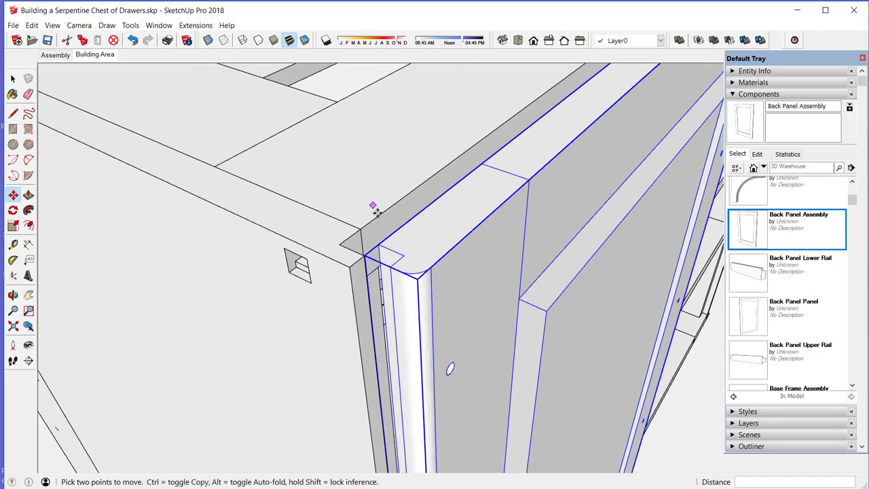
left_click(378, 243)
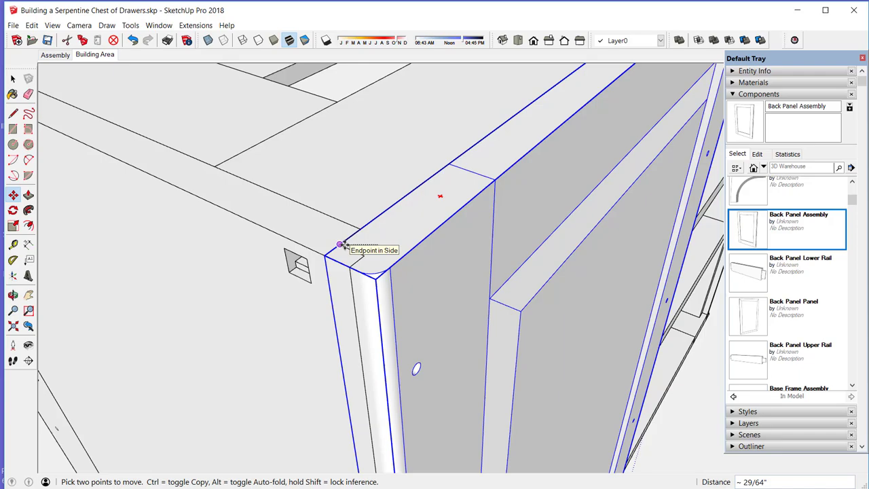
left_click(340, 245)
scroll(315, 222, "down", 1)
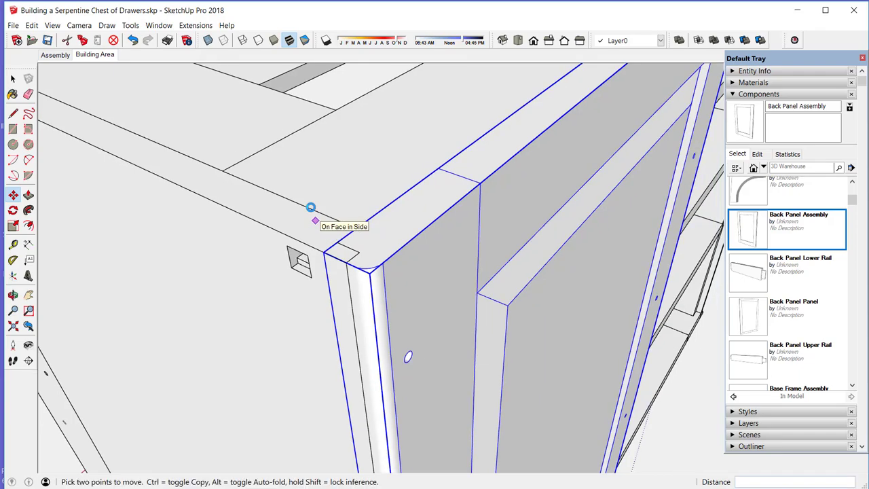
scroll(313, 199, "down", 5)
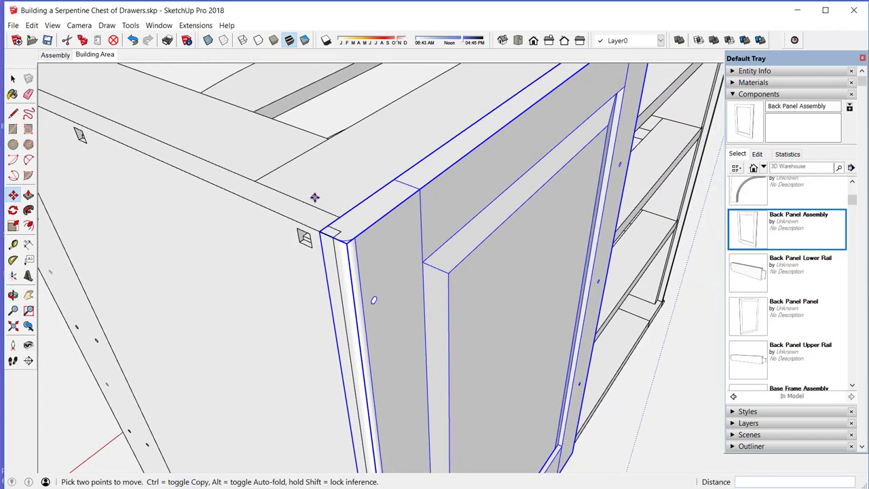
scroll(325, 189, "down", 5)
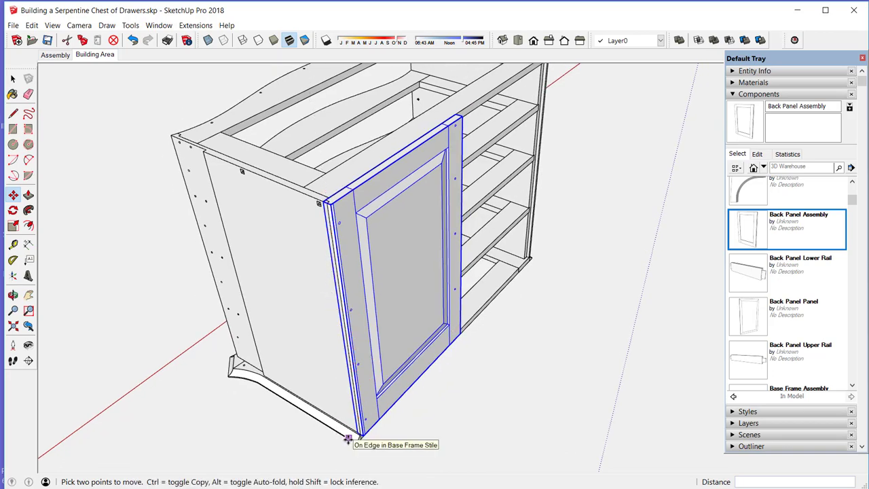
scroll(347, 438, "up", 2)
scroll(347, 438, "up", 4)
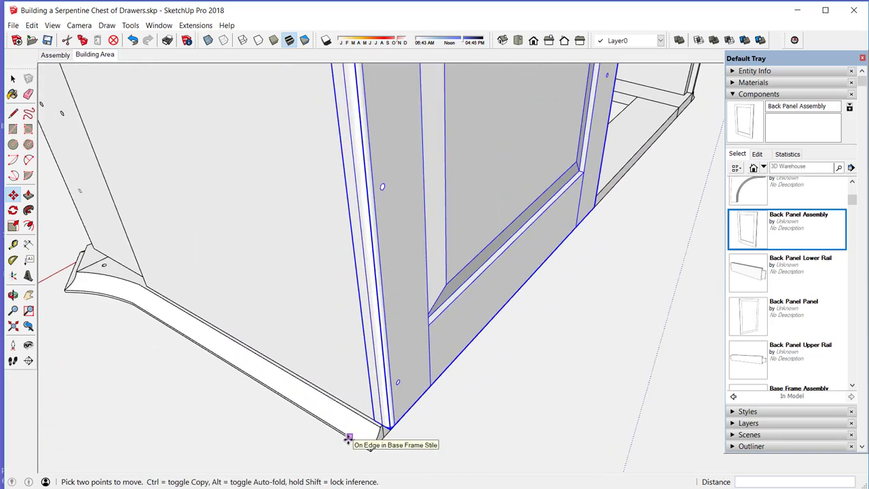
scroll(347, 439, "up", 3)
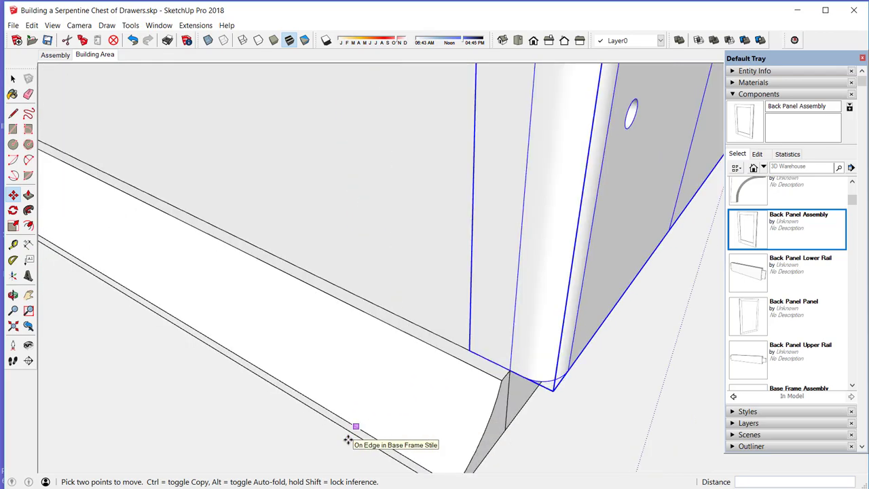
middle_click_drag(405, 291, 407, 166)
scroll(407, 166, "down", 2)
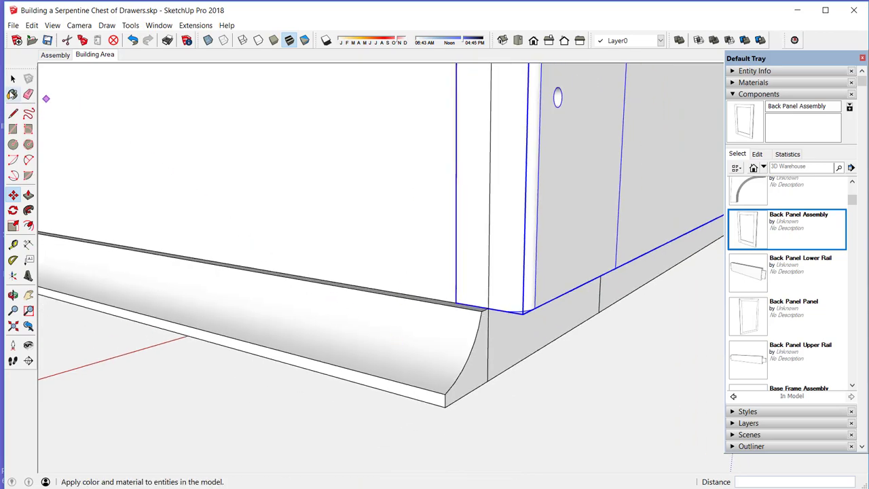
- Move the Base Frame Assembly 3/8" along the green axis from its stile corner
left_click(13, 79)
left_click(315, 336)
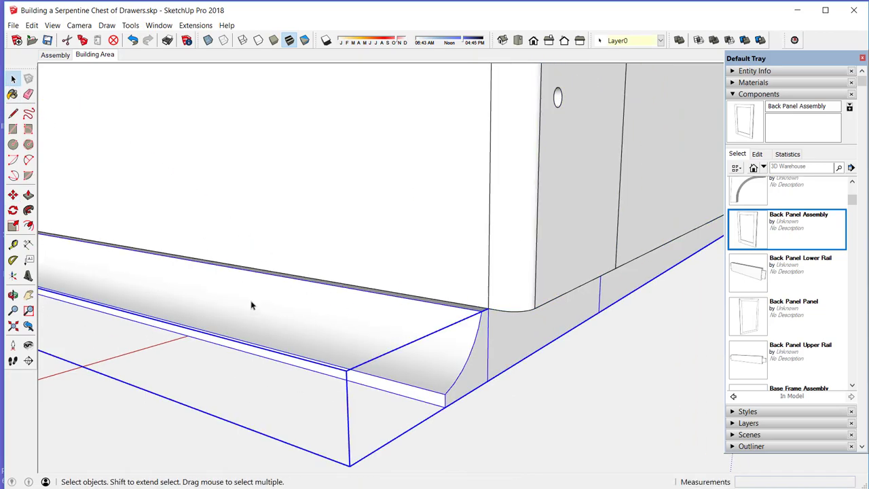
left_click(13, 196)
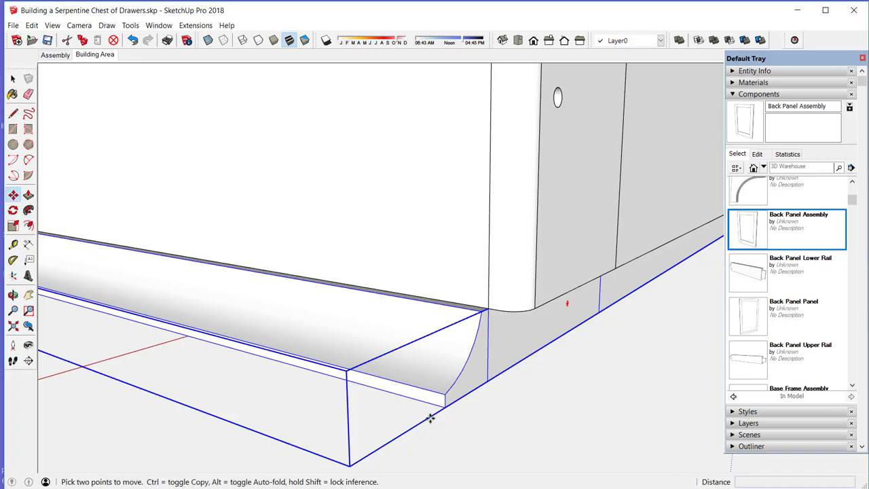
left_click(445, 395)
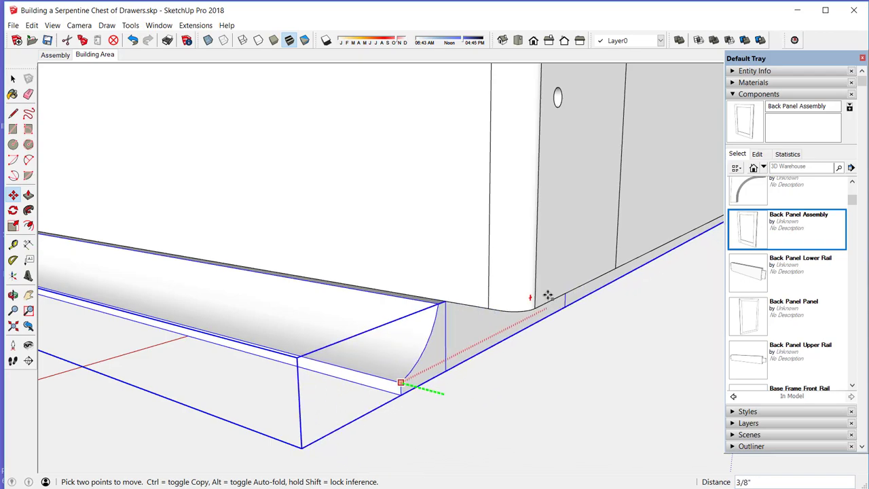
left_click(562, 237)
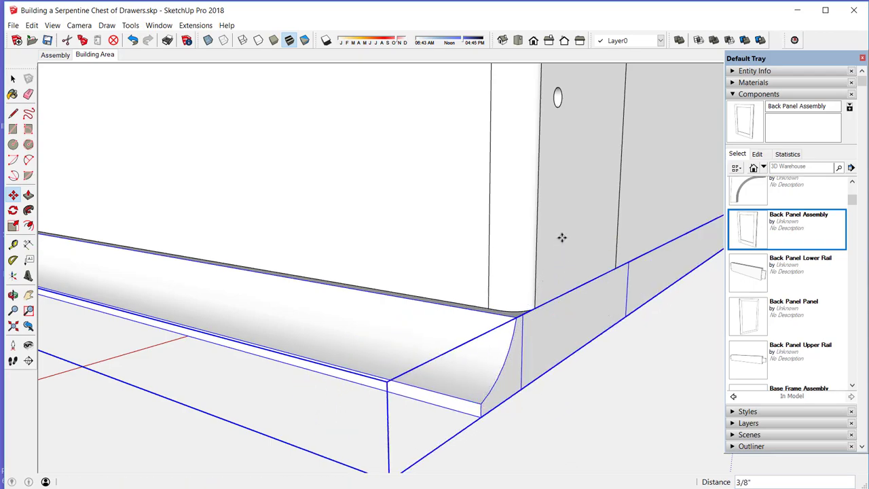
scroll(486, 348, "down", 3)
scroll(492, 347, "down", 6)
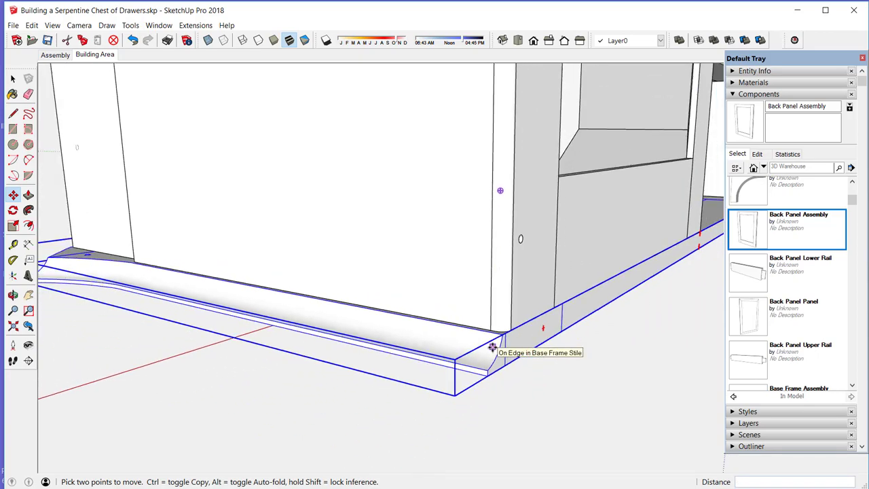
middle_click_drag(519, 313, 187, 354)
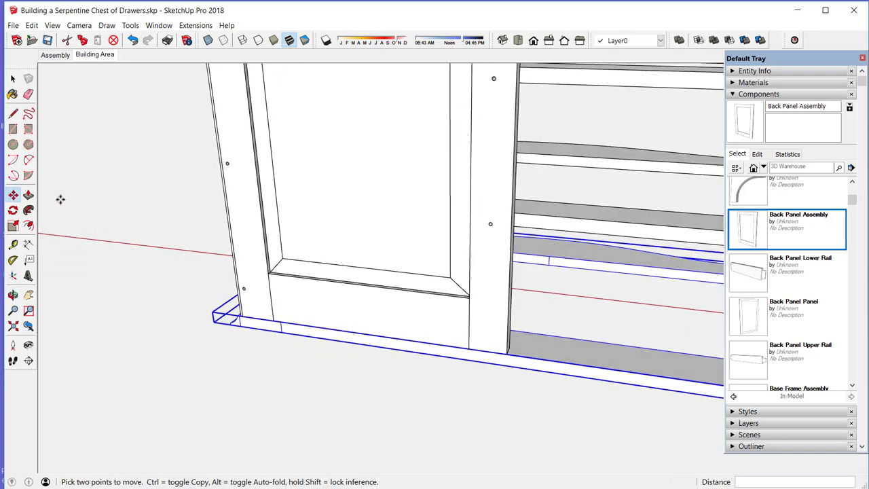
- Copy the back panel assembly 30 9/16" to the right with a Ctrl-move
left_click(12, 78)
left_click(256, 300)
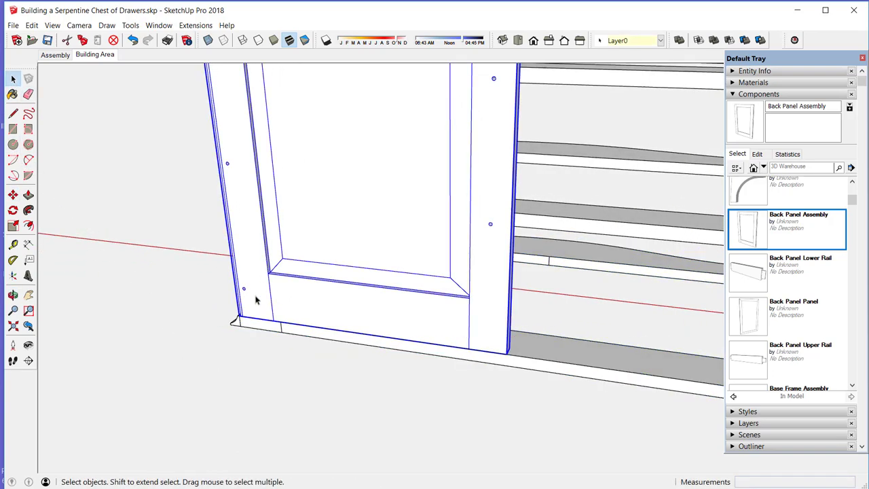
scroll(242, 318, "down", 5)
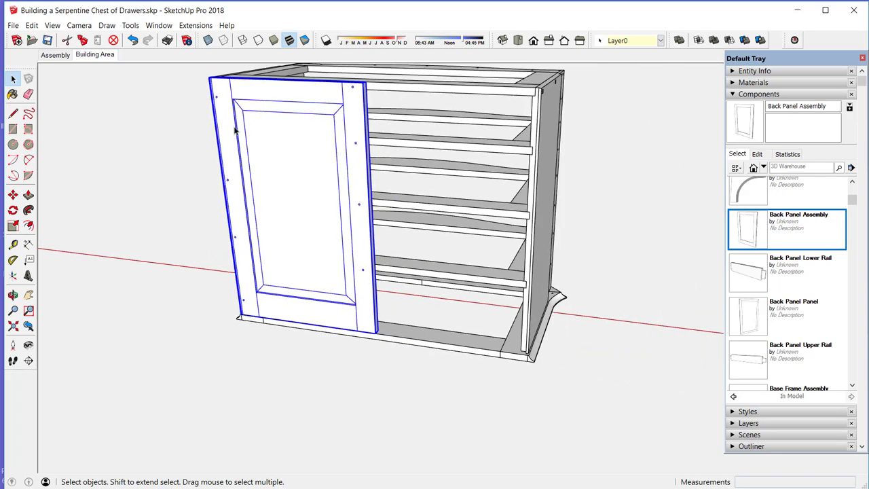
left_click(14, 196)
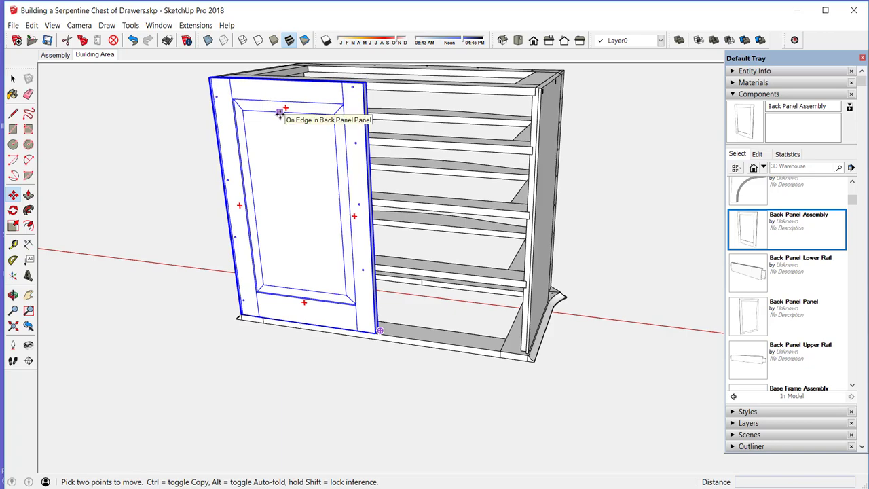
left_click(279, 112)
key("ctrl")
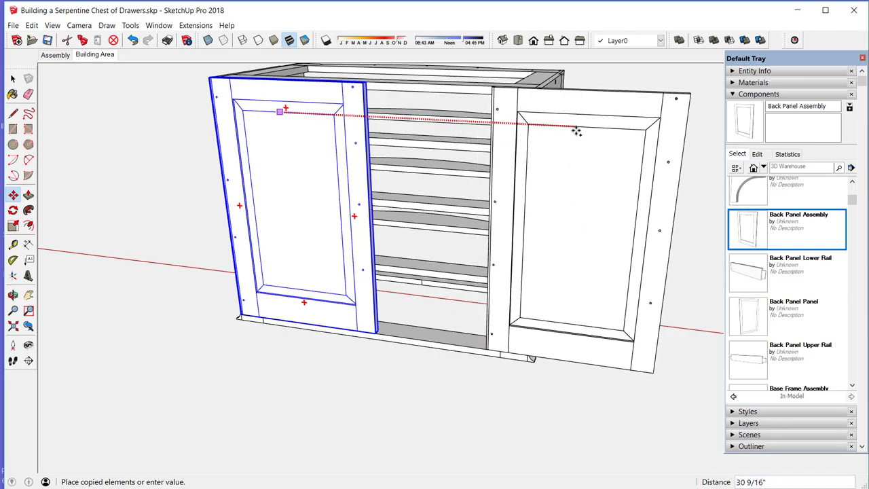
left_click(575, 130)
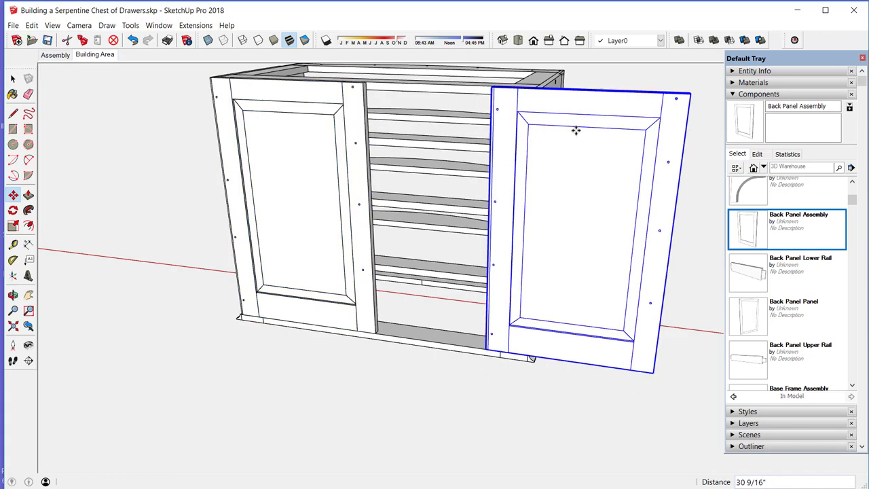
- Flip the copied back panel along its component red axis
right_click(596, 101)
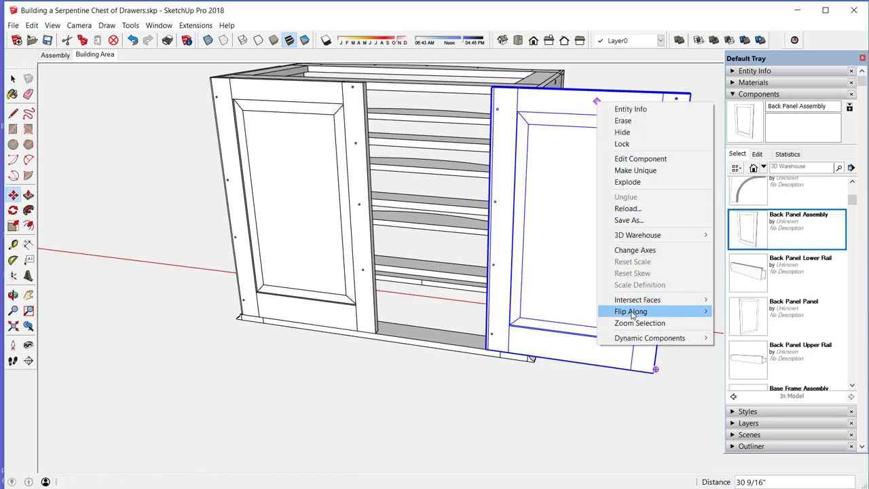
mouse_move(632, 313)
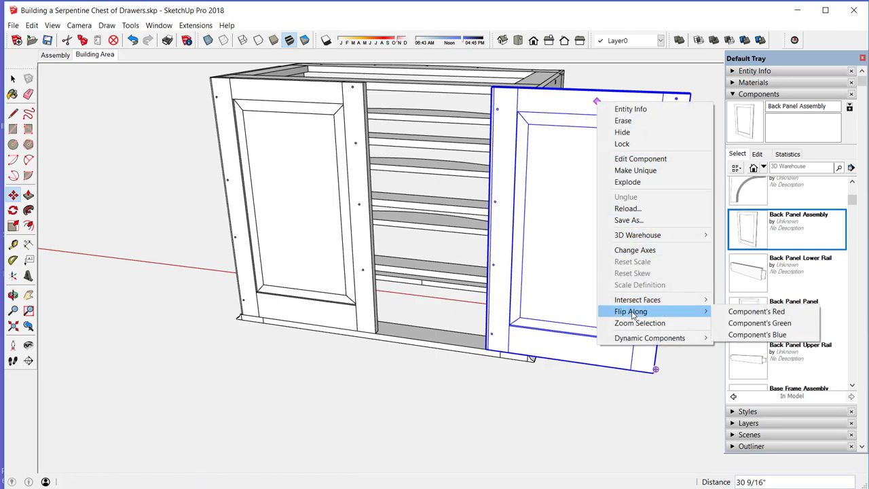
left_click(743, 314)
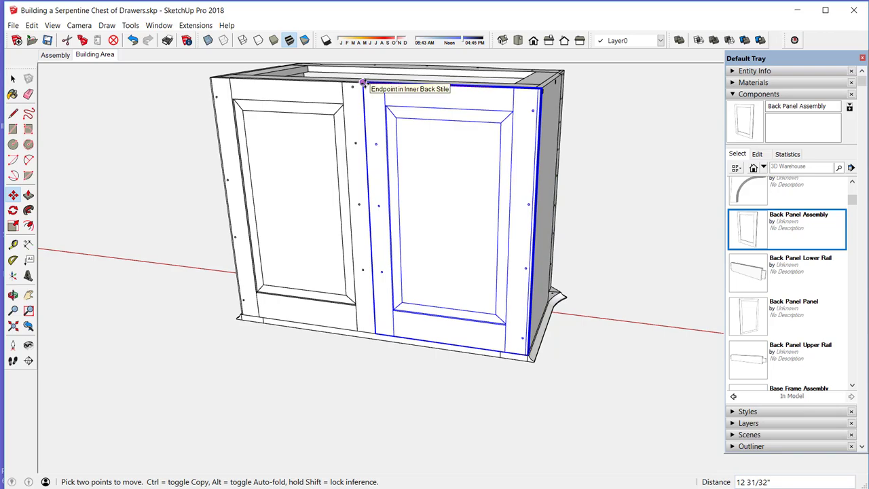
- Set the mirrored panel against the inner back stile and inspect the joint between panels
left_click(363, 82)
scroll(362, 82, "up", 3)
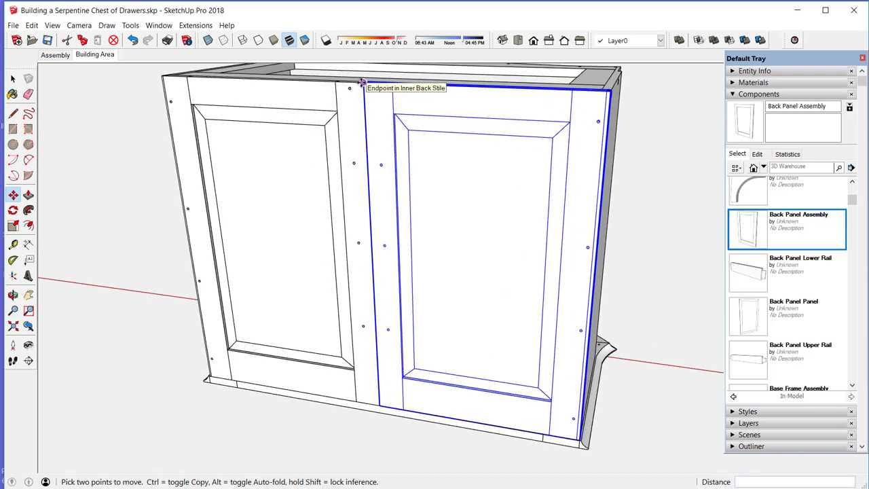
scroll(362, 83, "up", 6)
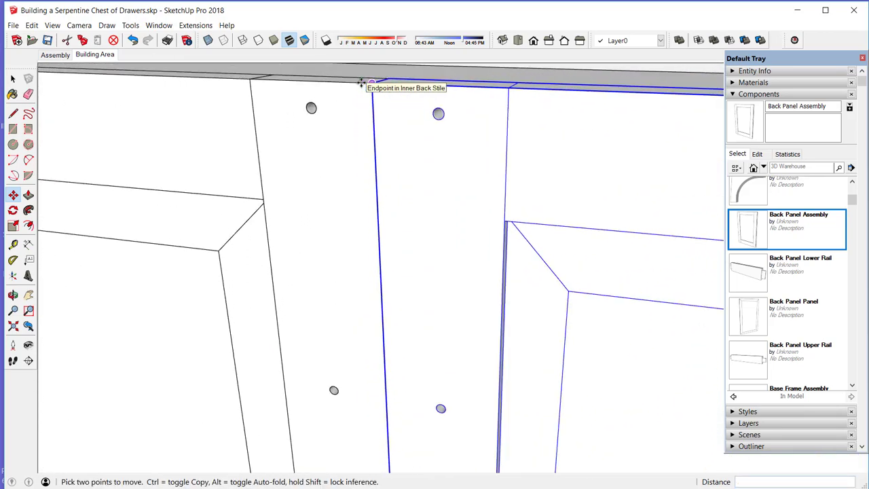
scroll(361, 83, "up", 2)
middle_click_drag(355, 105, 380, 184)
scroll(258, 156, "down", 2)
scroll(258, 156, "down", 5)
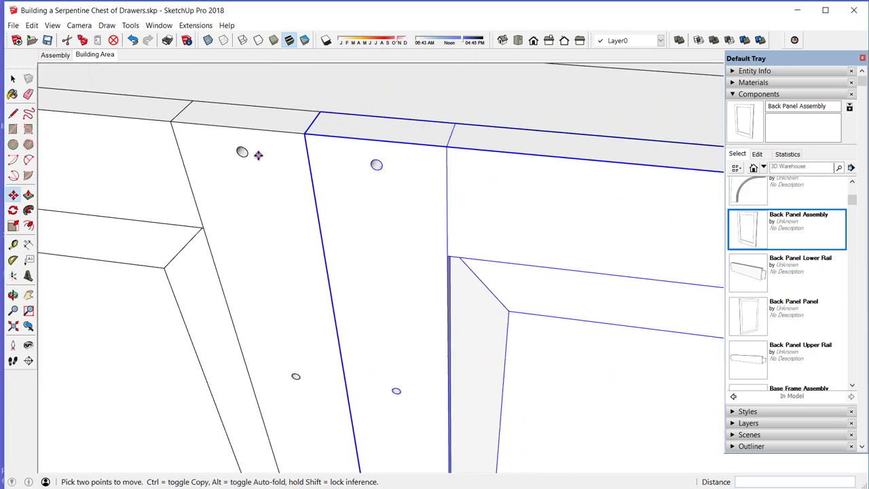
scroll(256, 155, "down", 2)
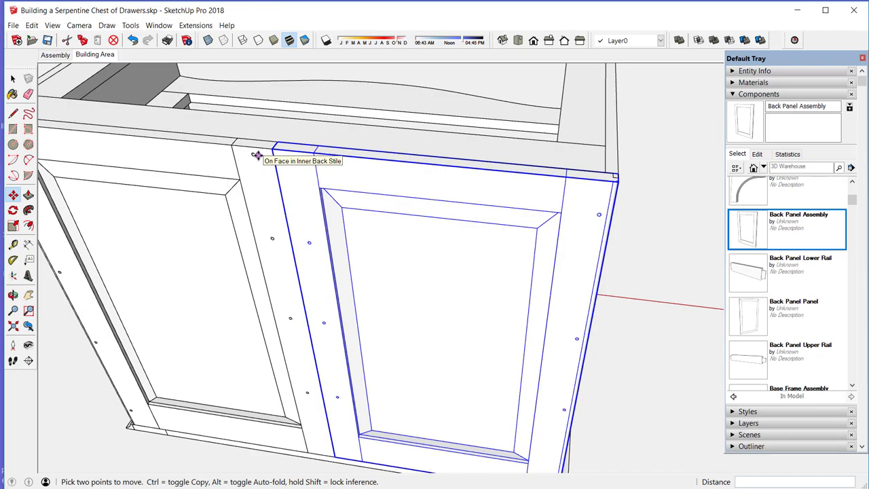
- Orbit to view the whole chest from the front and scroll the Components list toward Scarf
middle_click_drag(584, 190, 471, 172)
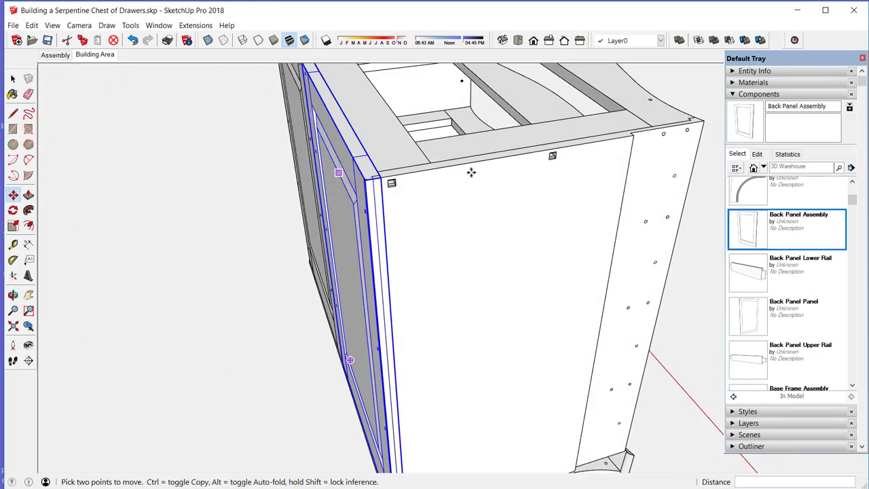
middle_click_drag(614, 160, 277, 131)
scroll(274, 112, "down", 5)
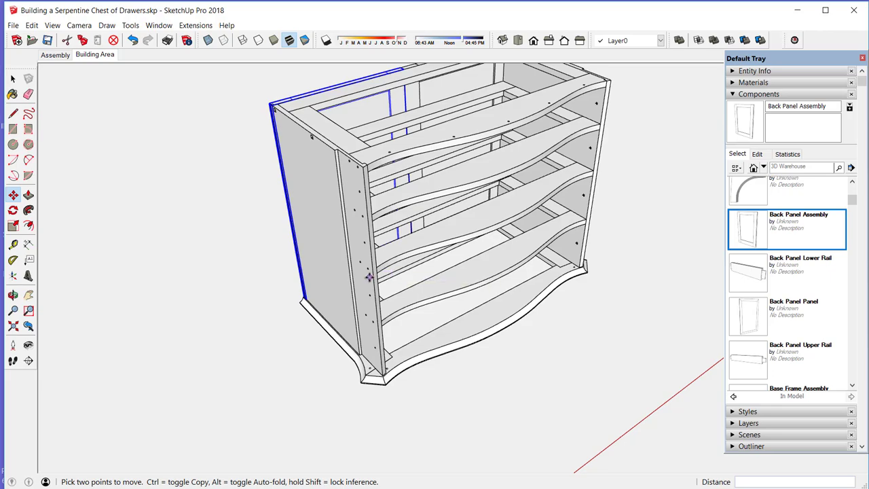
middle_click_drag(369, 275, 377, 237)
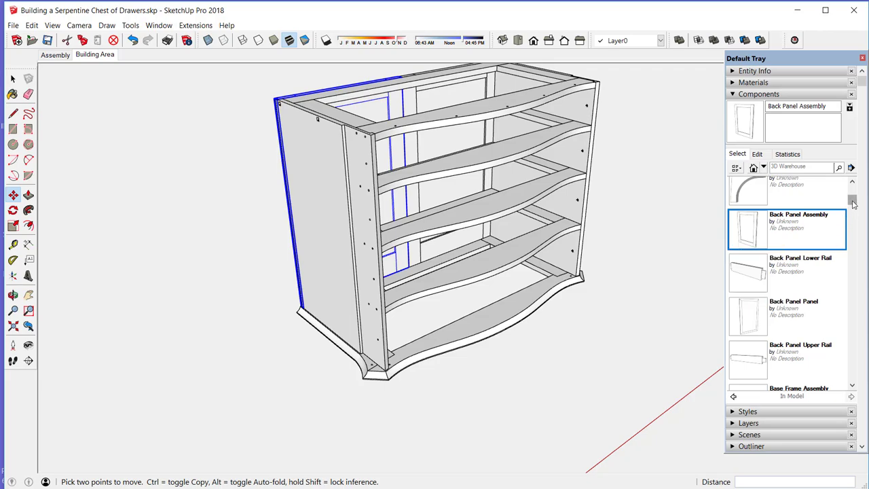
left_click_drag(853, 203, 844, 360)
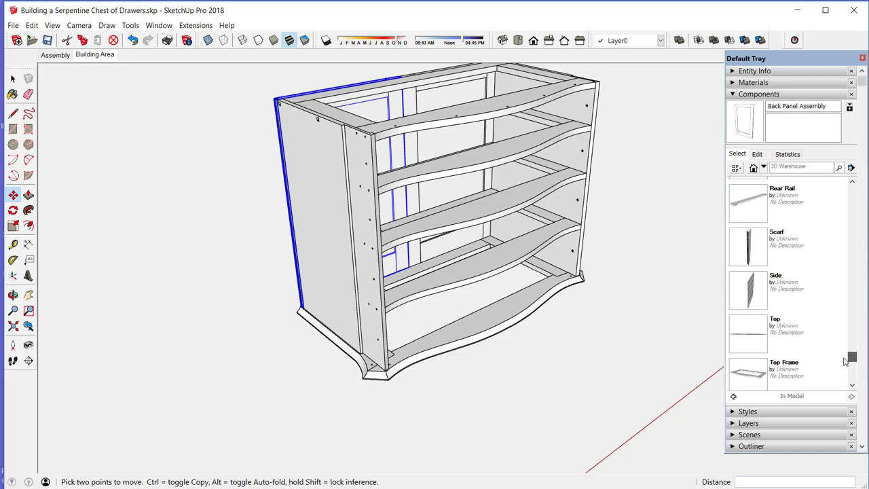
- Place a Scarf component at the chest's front bottom corner
left_click(750, 253)
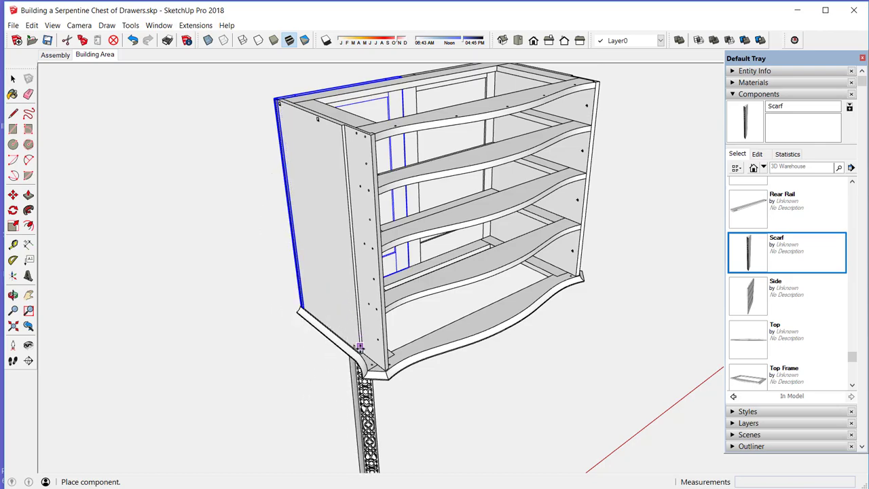
left_click(372, 364)
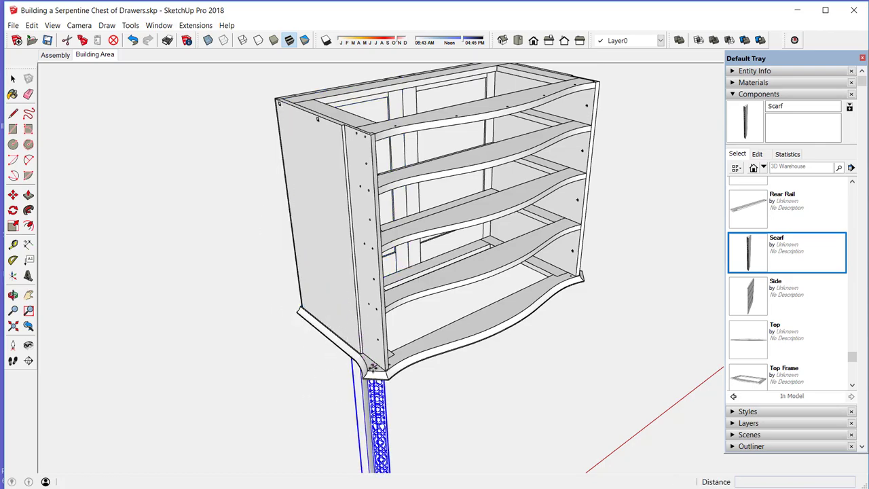
- Lift the Scarf so its top snaps to the left side's top front corner endpoint
left_click(375, 406)
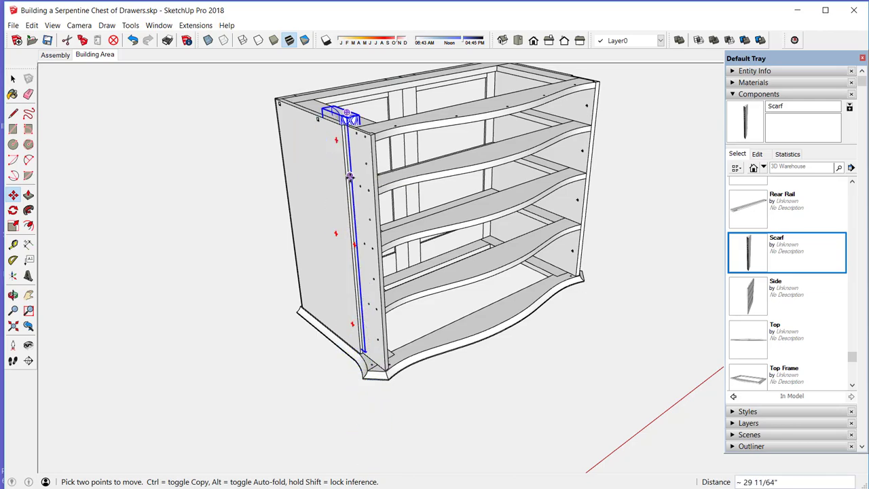
scroll(334, 95, "up", 5)
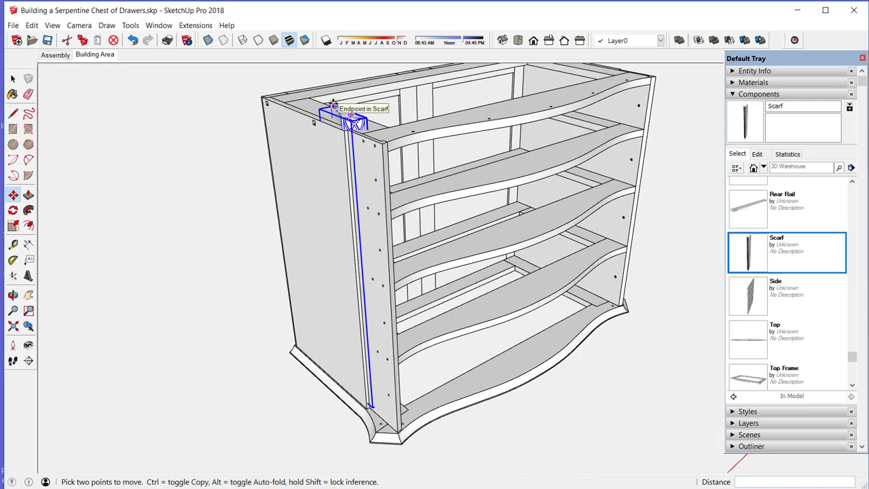
scroll(333, 103, "up", 3)
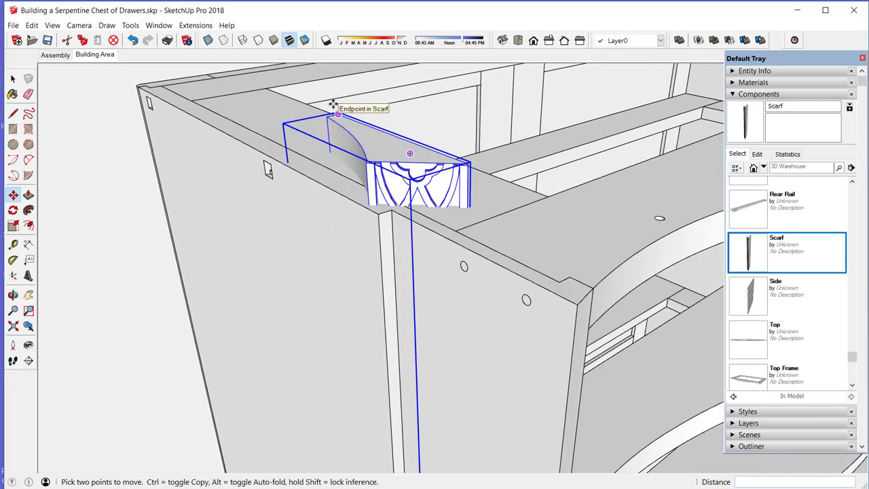
middle_click_drag(334, 120, 326, 159)
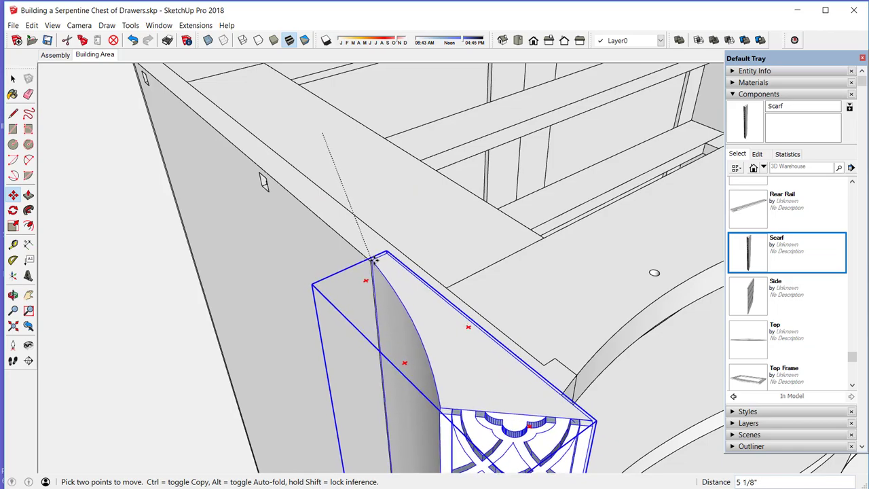
scroll(370, 268, "up", 2)
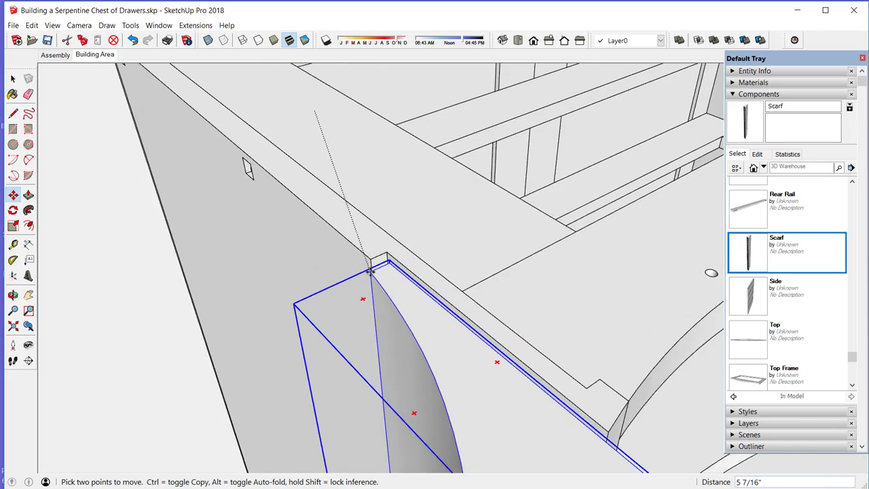
scroll(370, 270, "up", 5)
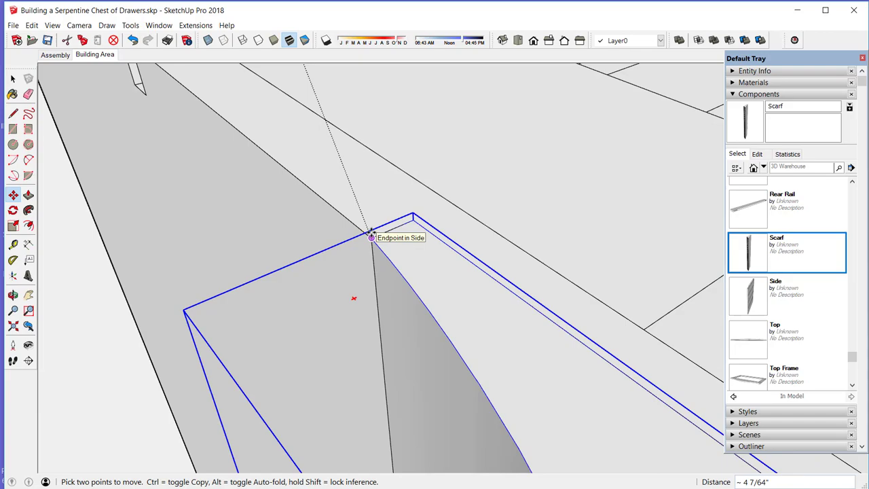
left_click(371, 236)
scroll(318, 141, "down", 5)
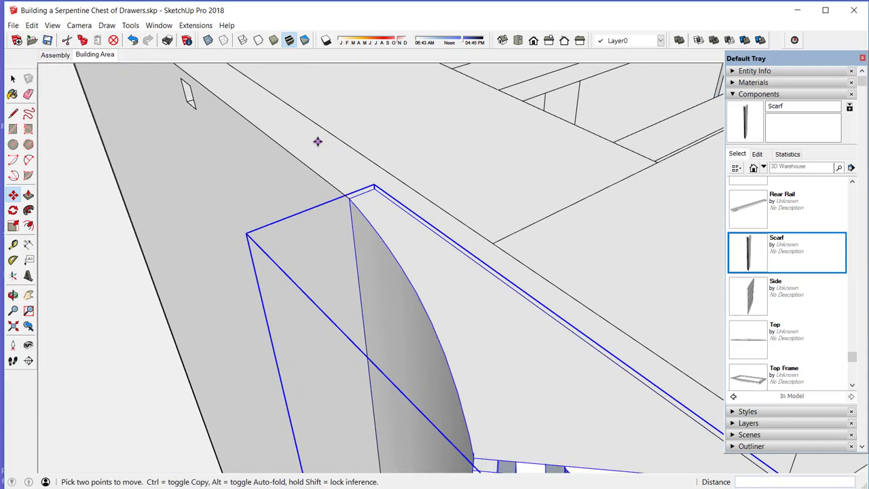
scroll(314, 136, "down", 3)
middle_click_drag(314, 136, 263, 314)
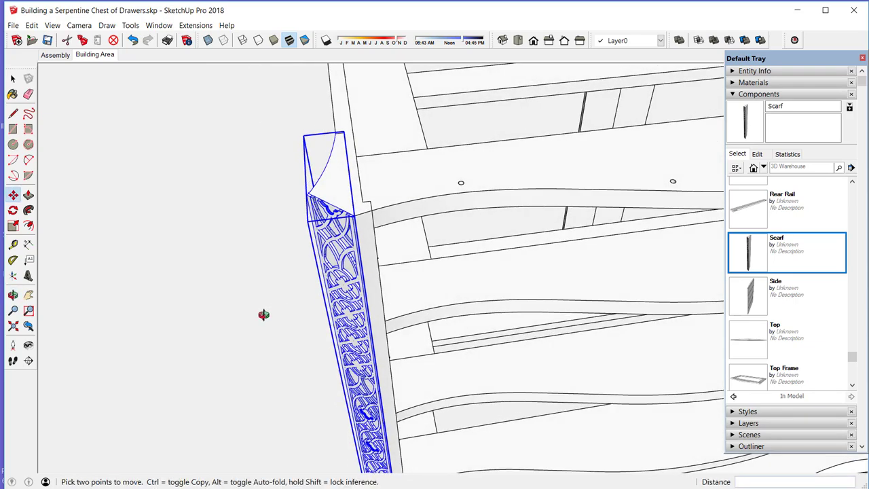
right_click(326, 198)
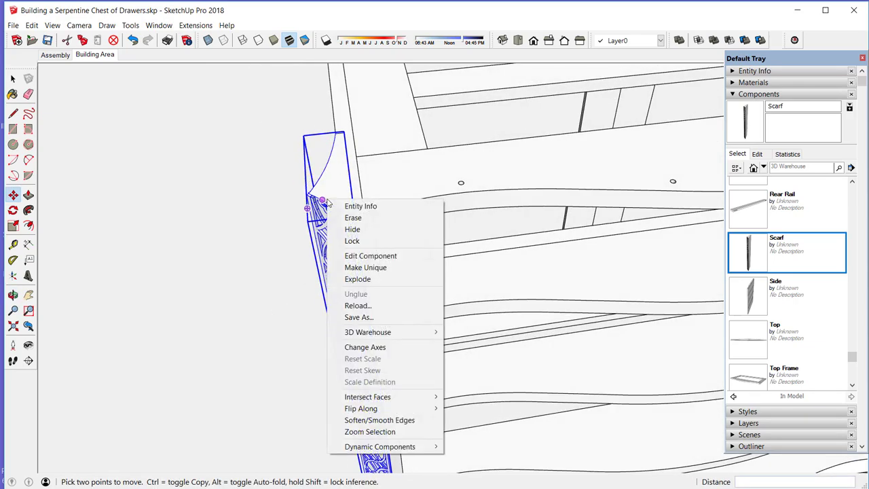
left_click(351, 256)
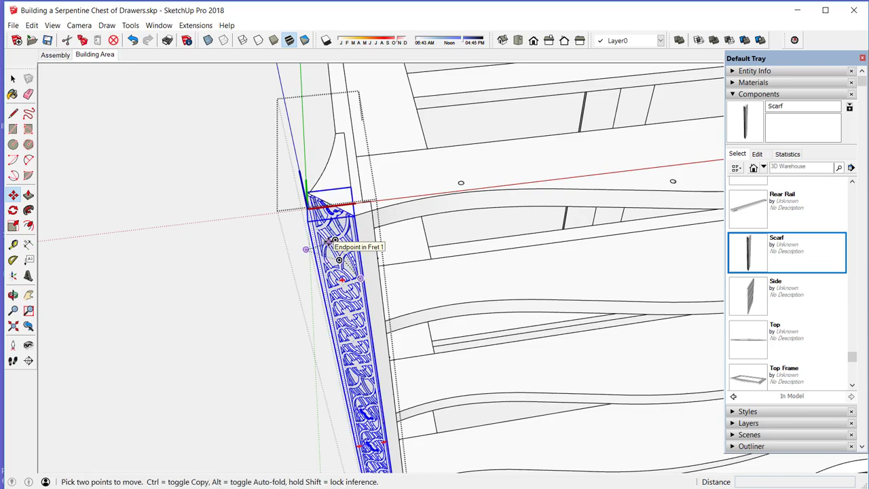
key("ctrl")
left_click(335, 239)
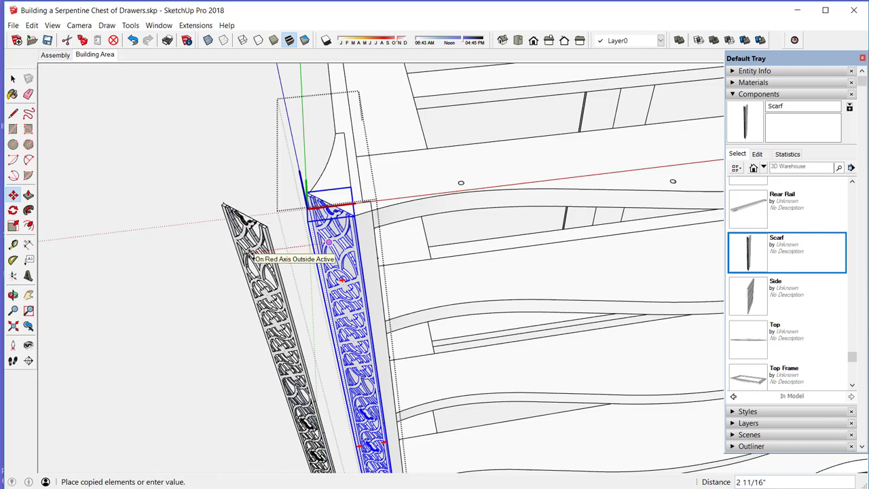
key("Escape")
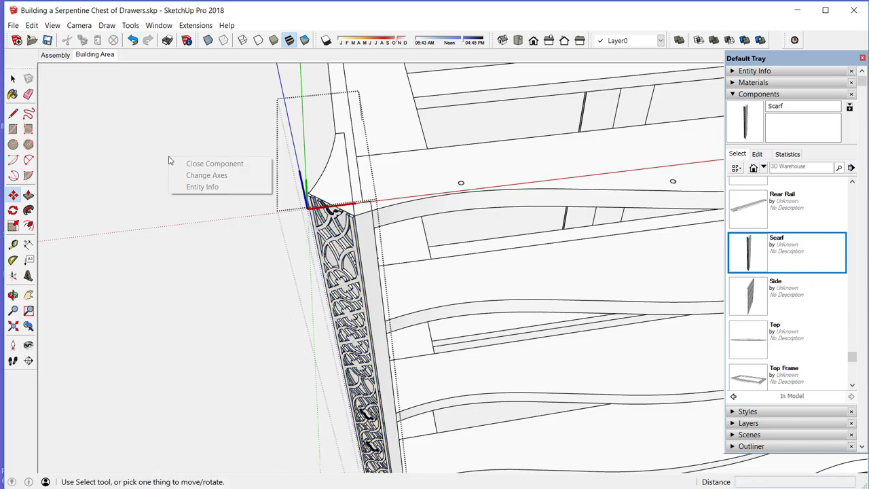
left_click(207, 166)
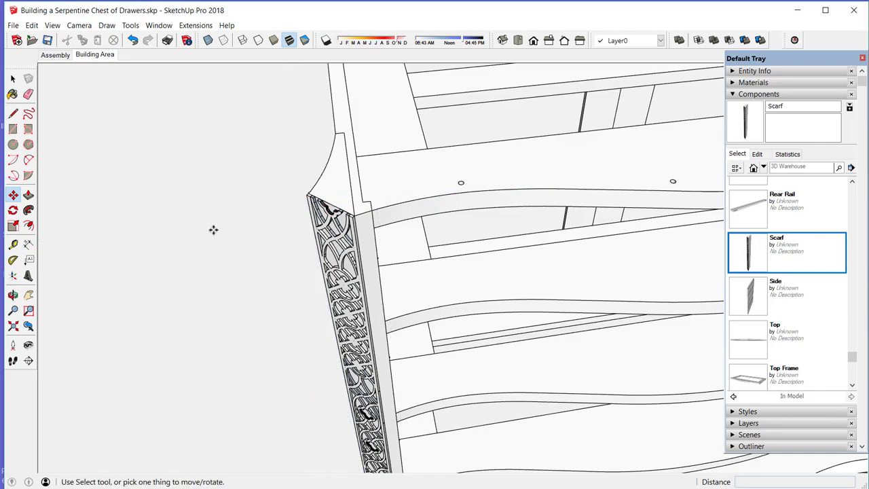
- Copy the Scarf to the chest's right front corner
scroll(326, 245, "down", 4)
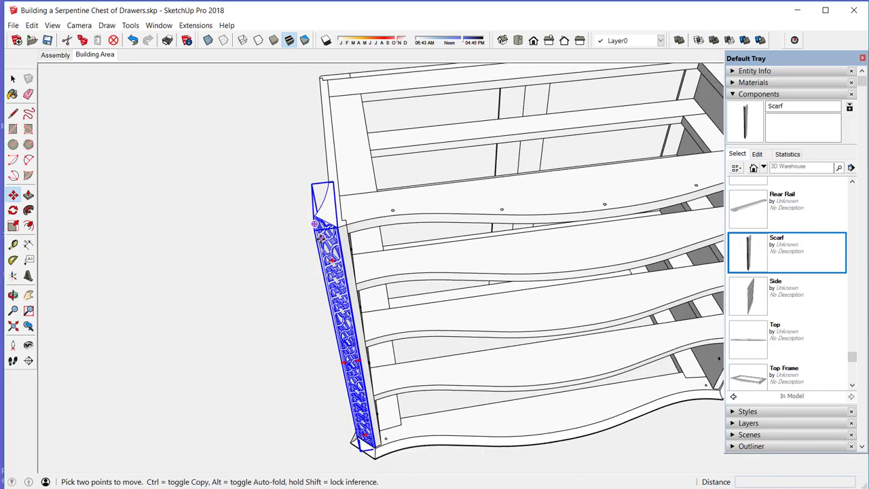
scroll(318, 231, "down", 2)
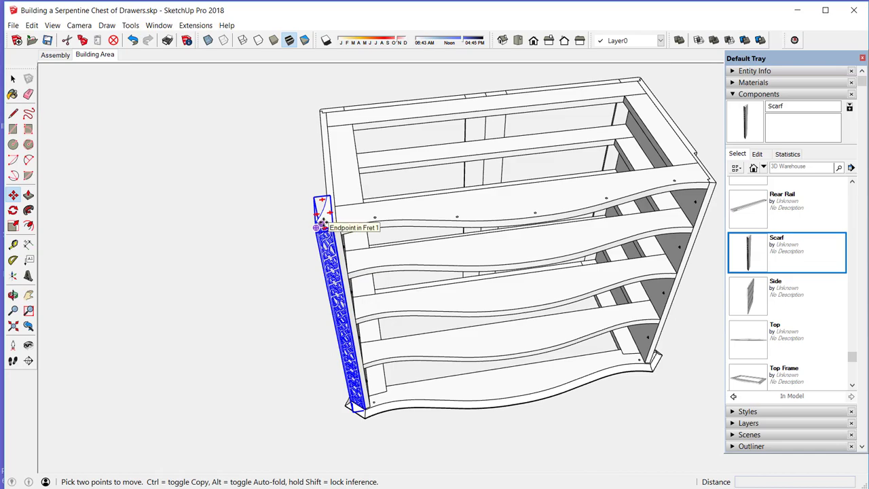
key("ctrl")
left_click(323, 225)
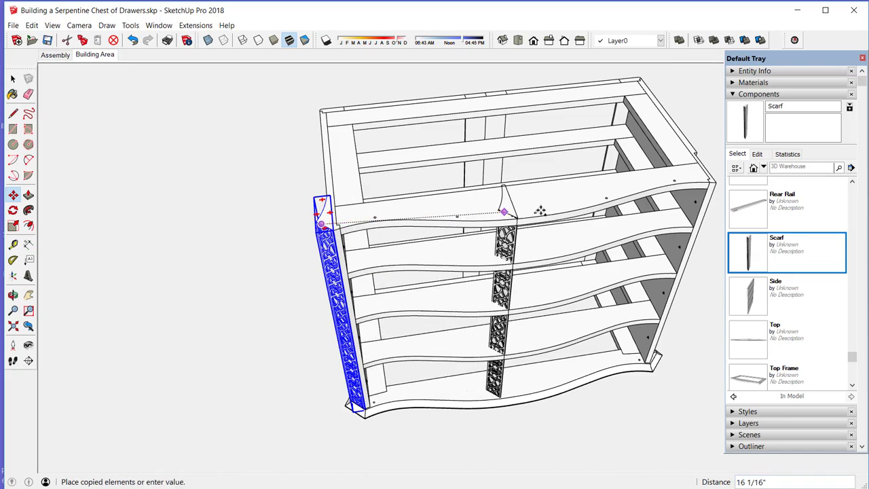
scroll(353, 225, "down", 1)
middle_click_drag(353, 224, 334, 216)
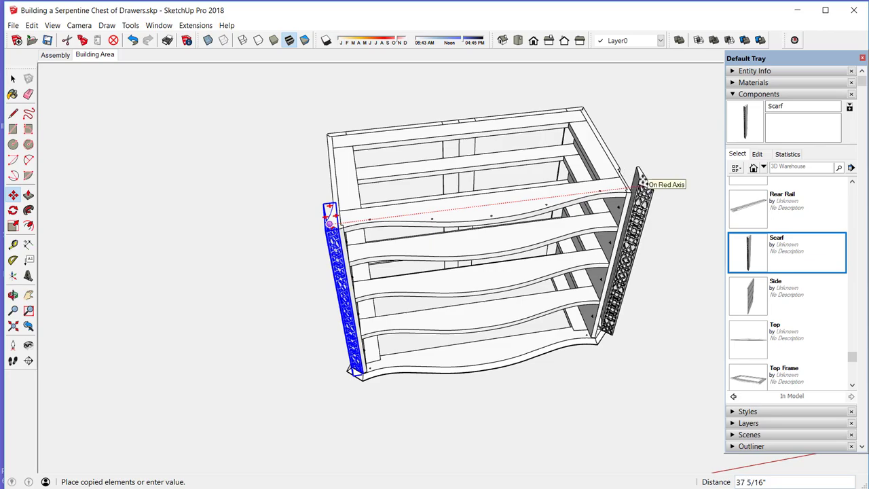
left_click(642, 181)
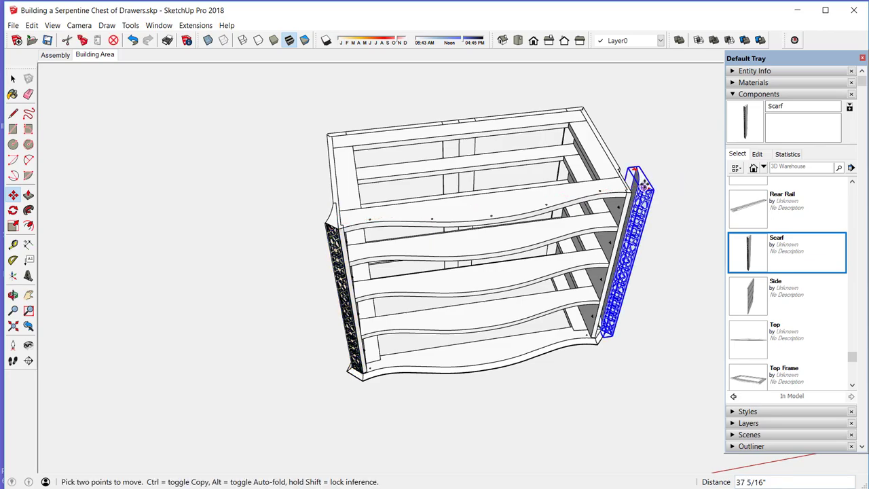
- Flip the copied Scarf along its component red axis
key("q")
right_click(645, 189)
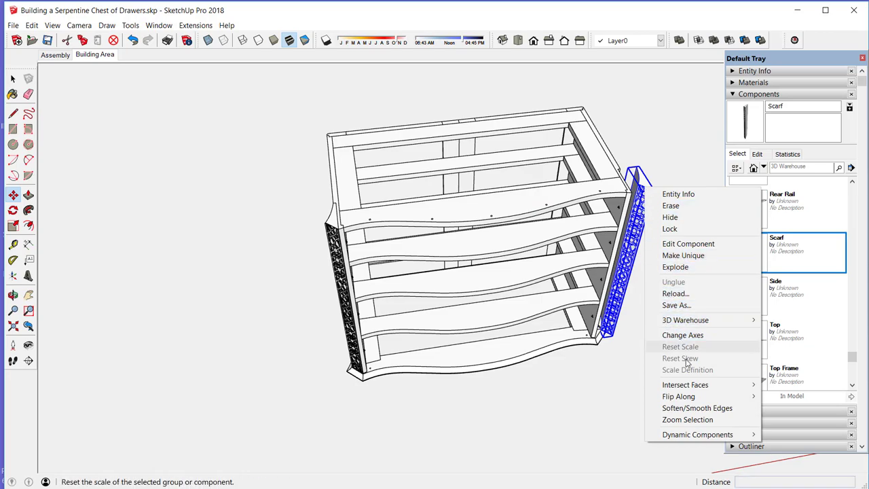
mouse_move(739, 402)
left_click(802, 396)
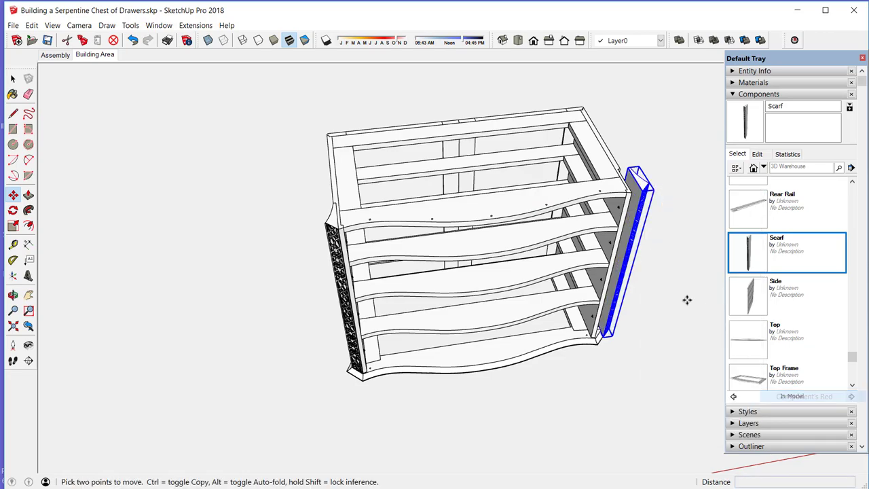
- Reposition the mirrored Scarf by its corner onto the carcase's right front corner
scroll(638, 166, "up", 6)
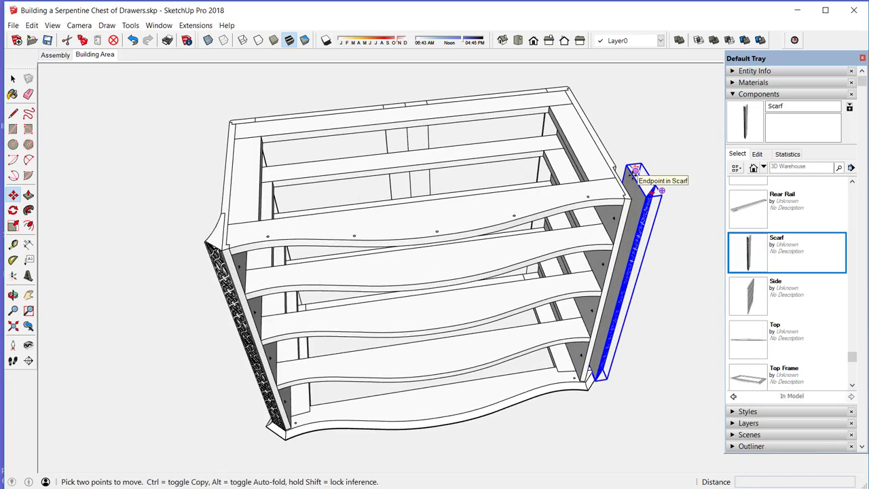
scroll(631, 175, "up", 3)
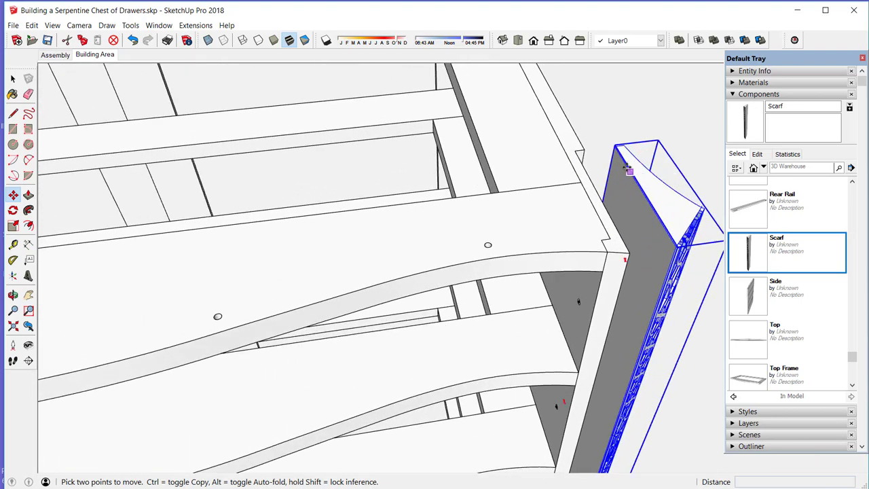
left_click(612, 146)
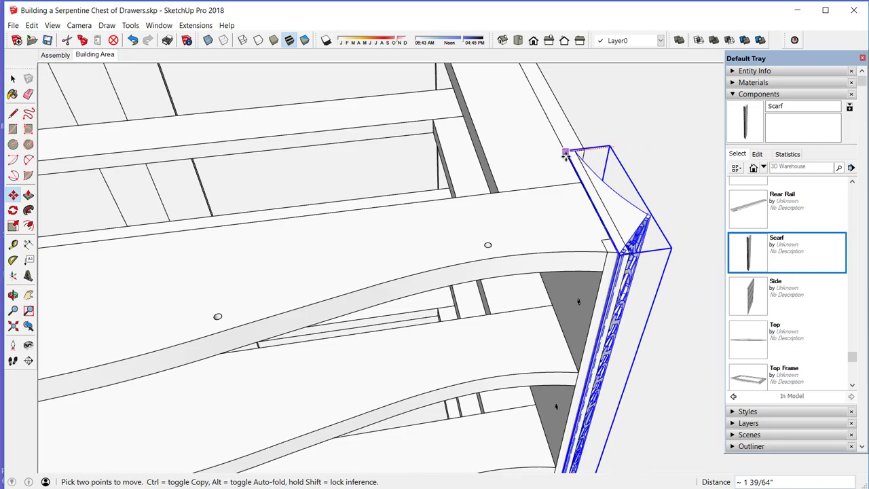
scroll(570, 157, "up", 4)
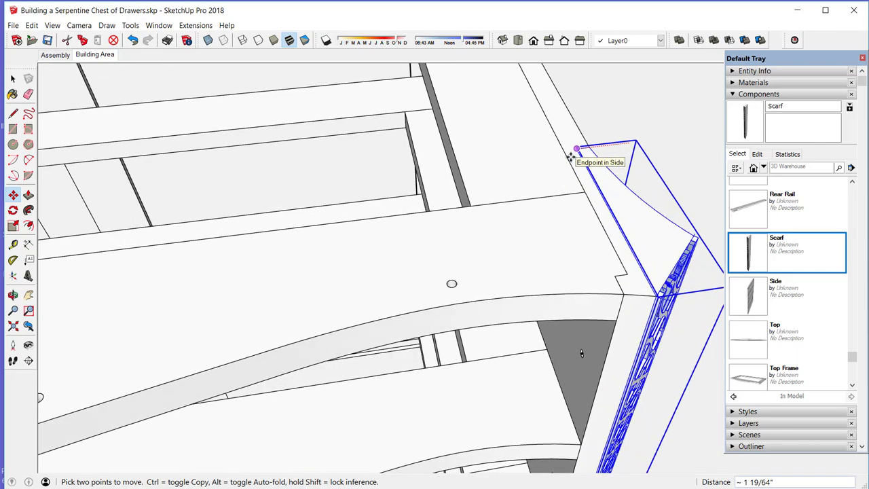
scroll(570, 157, "up", 2)
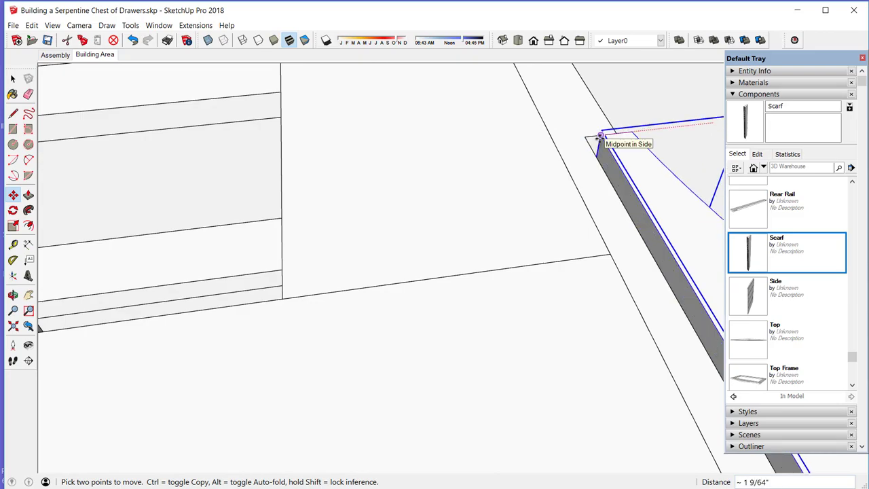
scroll(606, 133, "up", 2)
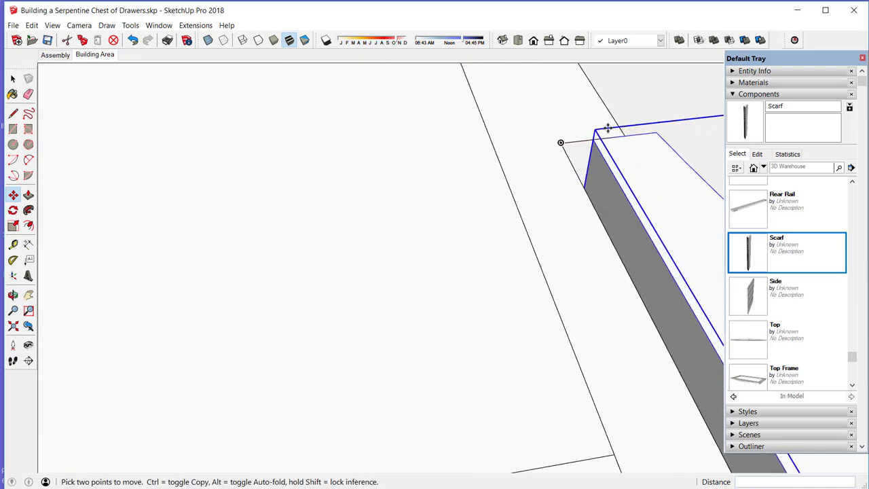
scroll(607, 130, "up", 2)
left_click(587, 144)
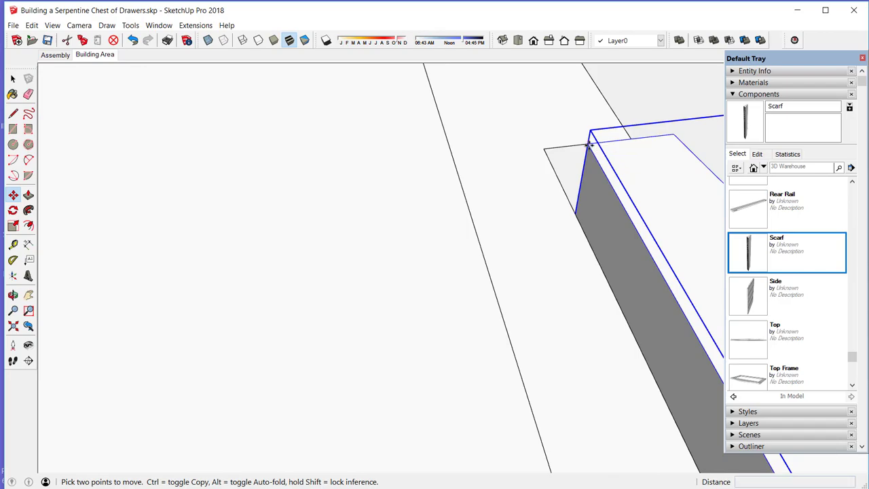
scroll(508, 118, "down", 6)
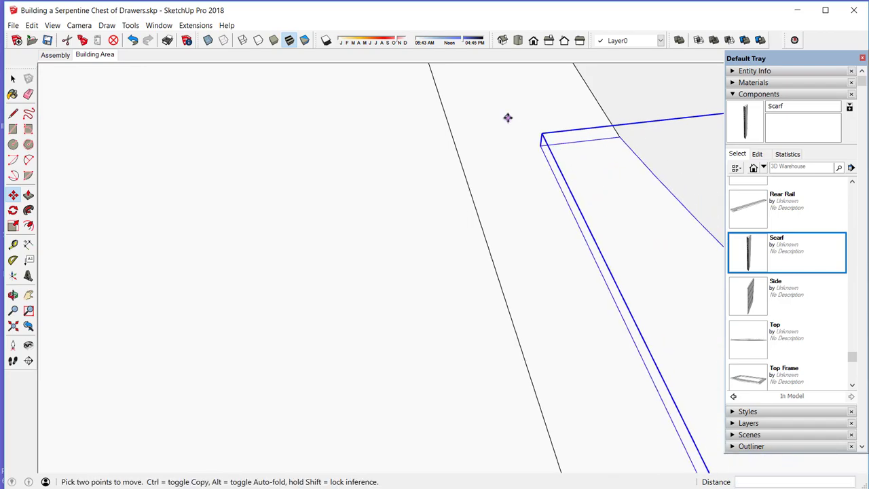
scroll(508, 118, "down", 6)
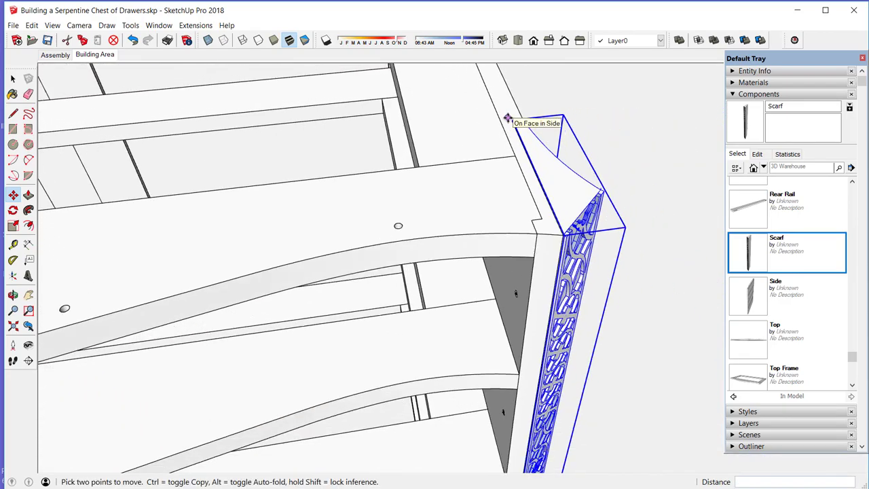
scroll(508, 118, "down", 6)
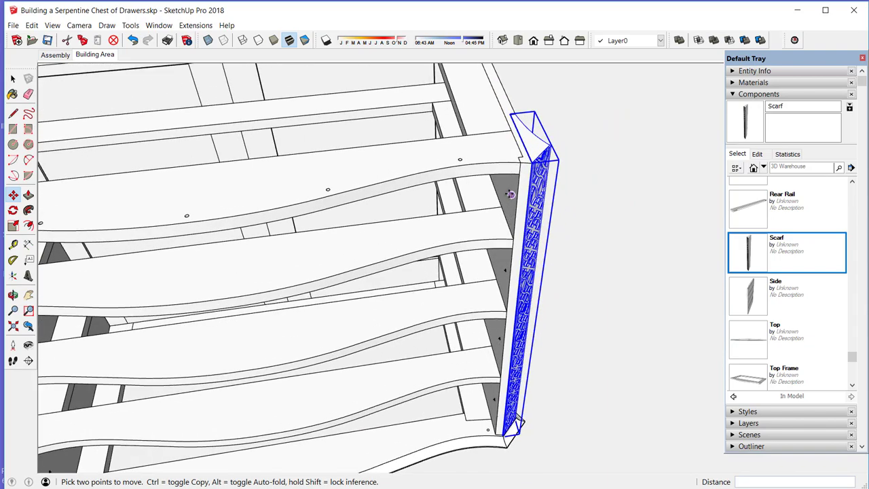
scroll(508, 164, "down", 2)
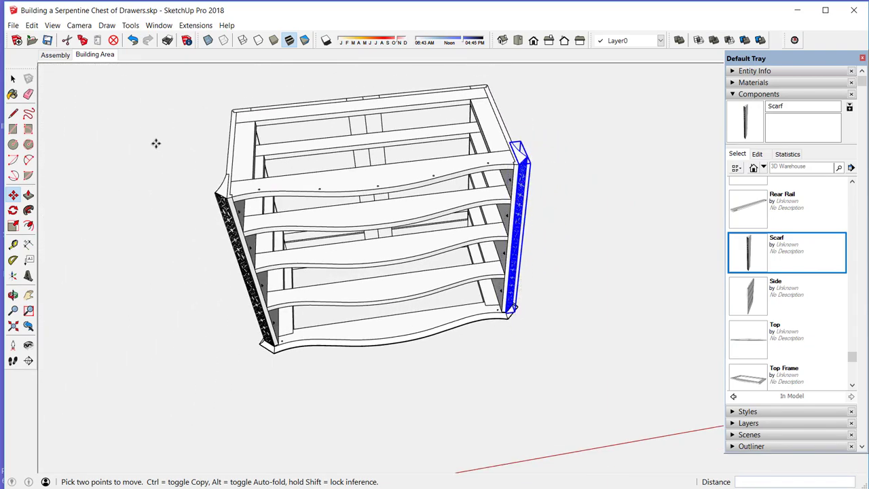
left_click(12, 78)
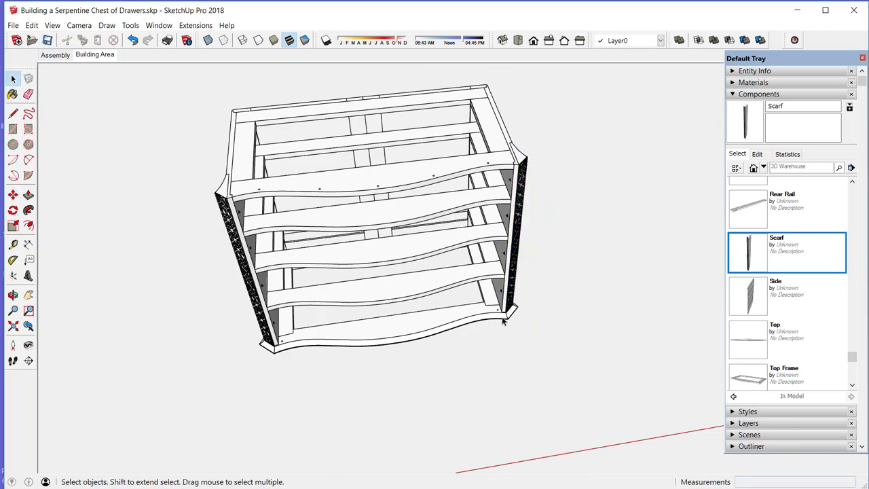
scroll(503, 321, "up", 8)
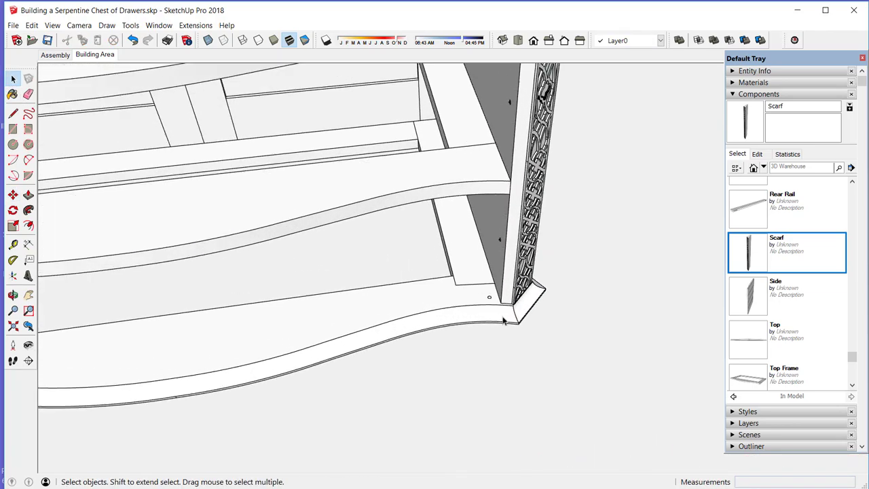
scroll(503, 321, "up", 4)
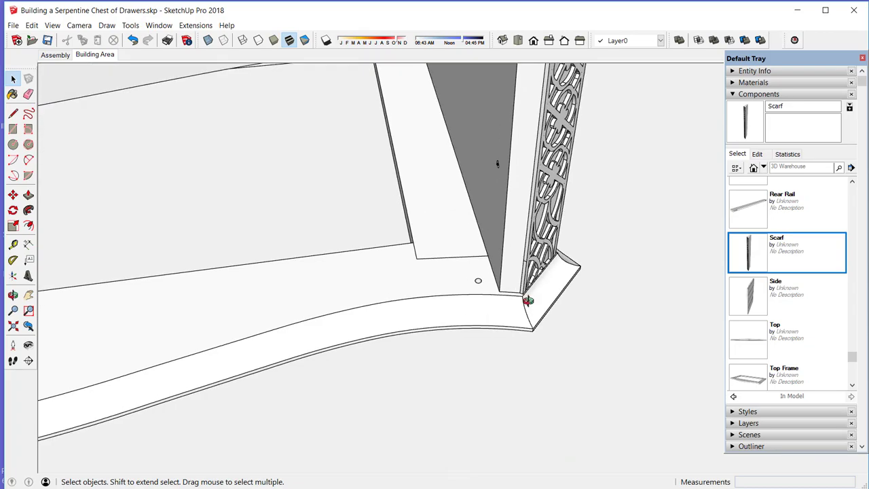
middle_click_drag(528, 301, 414, 266)
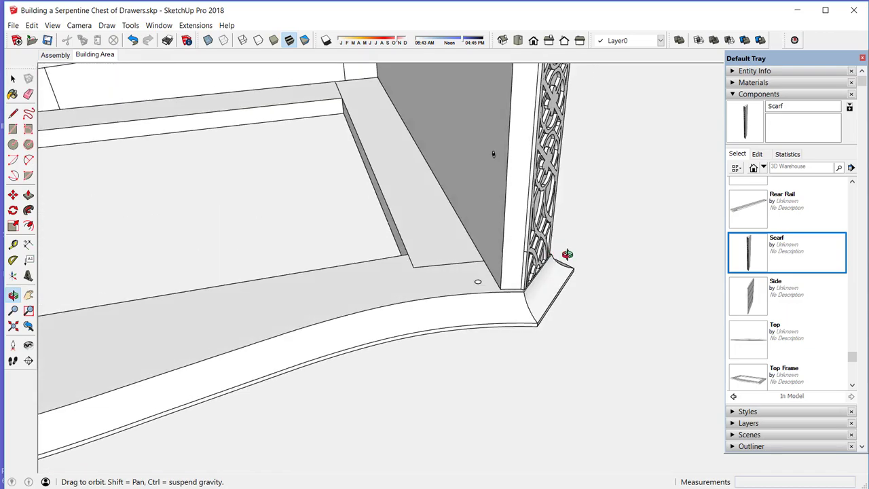
left_click_drag(566, 254, 623, 244)
key("space")
mouse_move(483, 304)
middle_mouse_down()
mouse_move(482, 287)
mouse_move(482, 304)
middle_mouse_up()
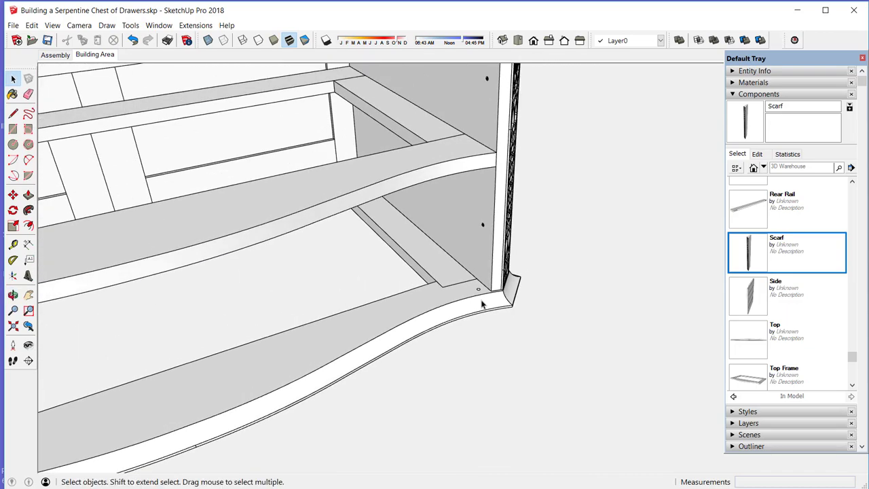
scroll(481, 304, "down", 10)
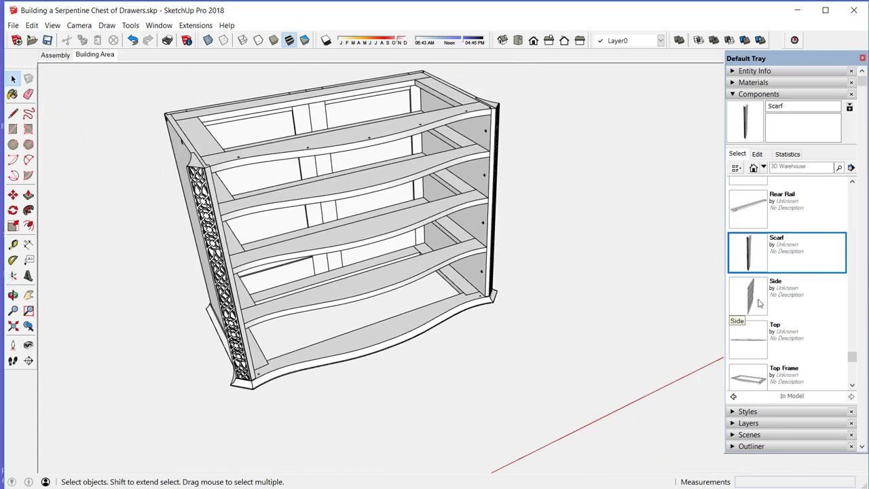
left_click_drag(851, 358, 851, 320)
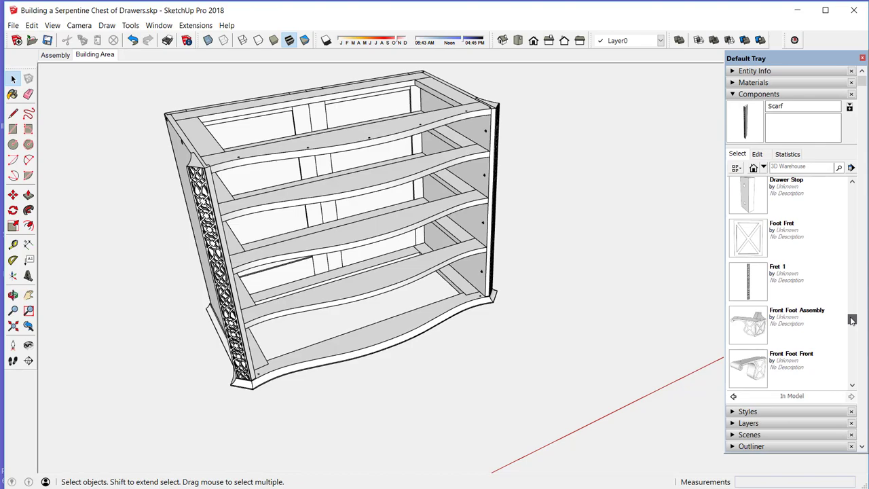
- Insert the Front Foot Assembly beside the chest's lower front corner and open its context menu
left_click(746, 329)
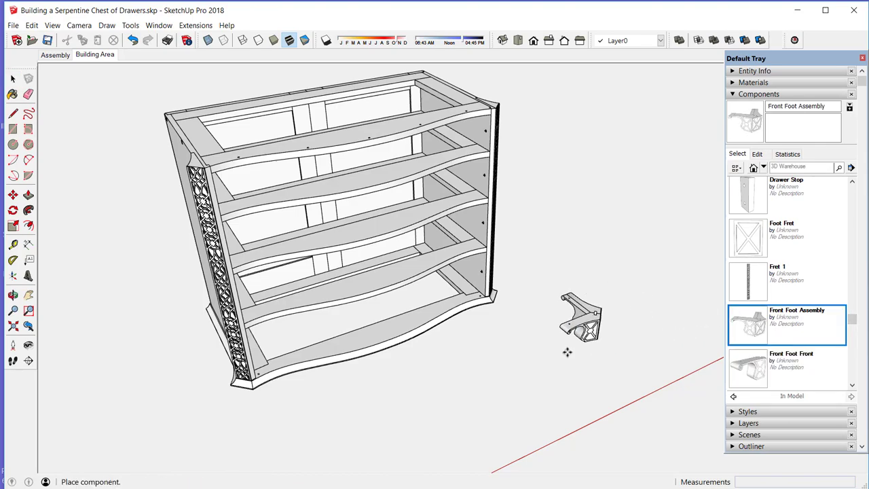
left_click(496, 344)
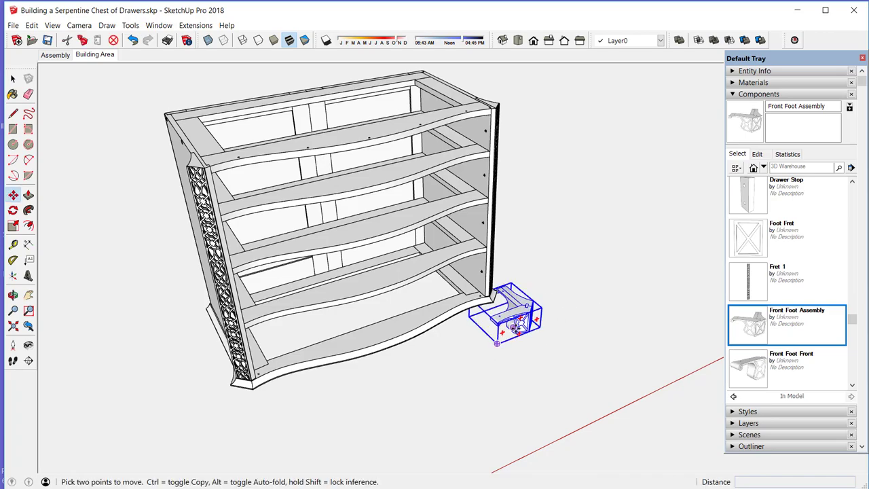
scroll(523, 306, "up", 6)
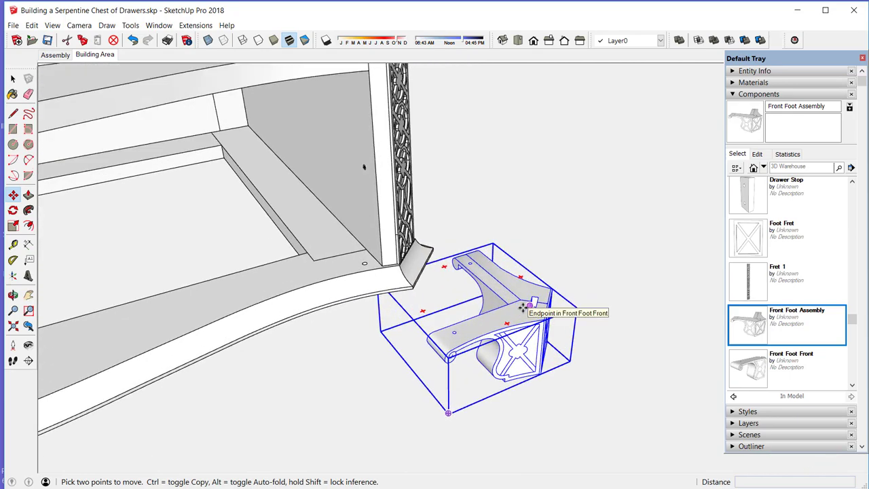
scroll(523, 306, "up", 2)
middle_click_drag(539, 310, 417, 339)
scroll(406, 337, "down", 4)
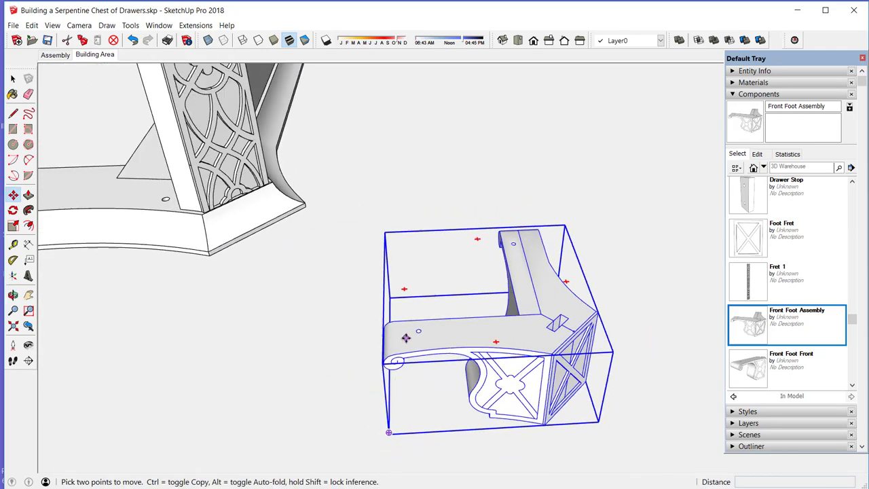
scroll(405, 338, "down", 2)
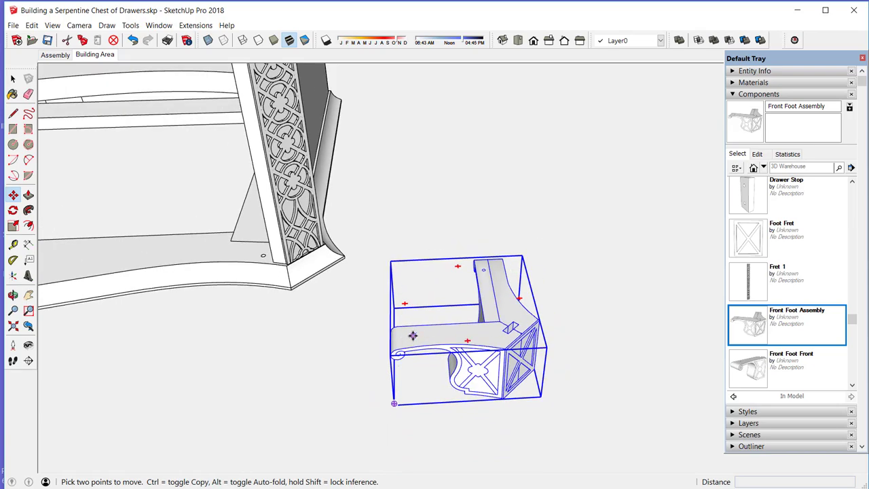
right_click(452, 338)
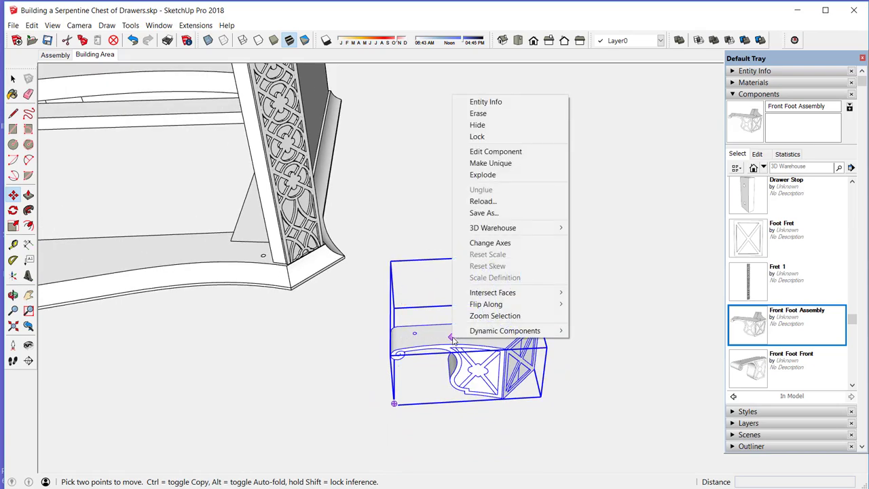
left_click(514, 157)
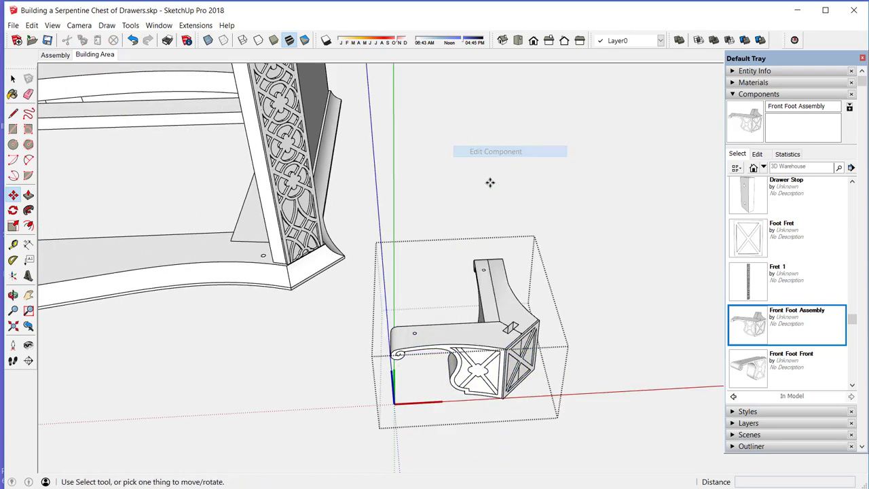
left_click(509, 304)
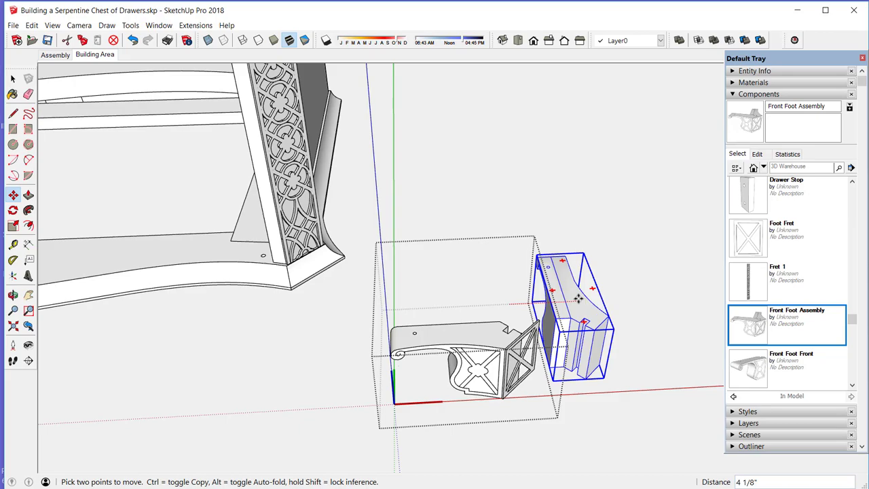
key("Escape")
right_click(432, 166)
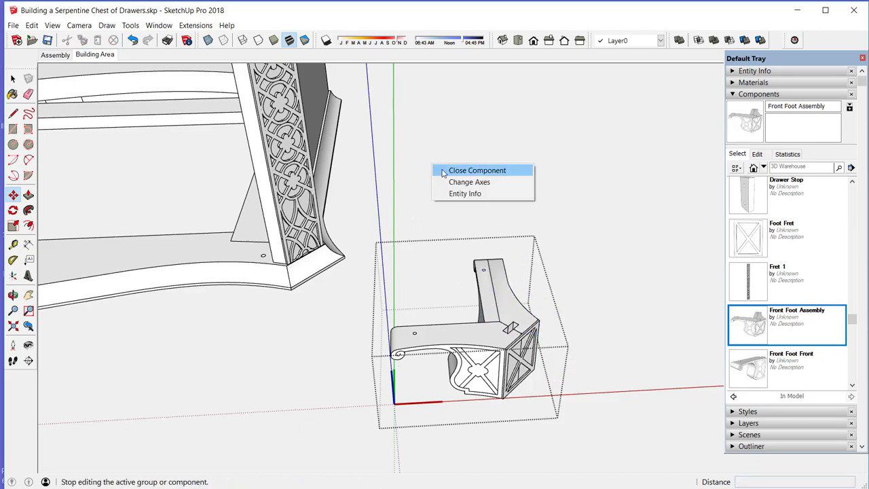
left_click(462, 171)
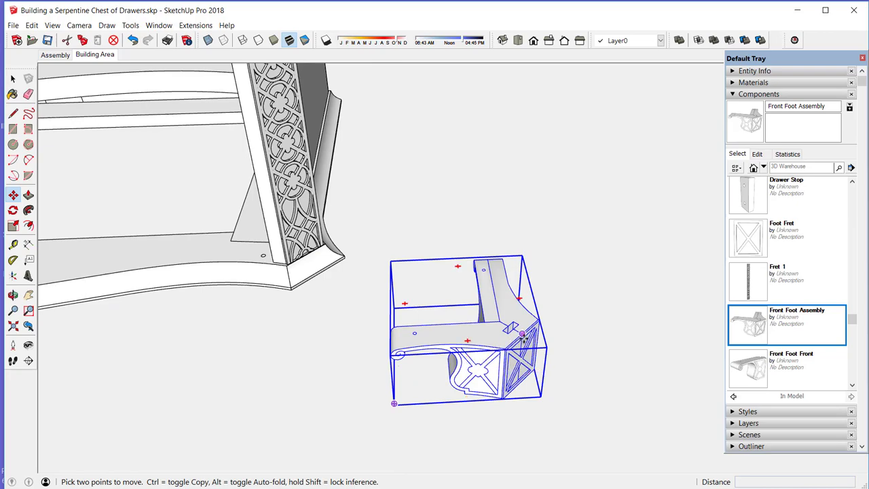
- Move the front foot from its inner corner endpoint onto the base frame's front corner
scroll(522, 337, "up", 5)
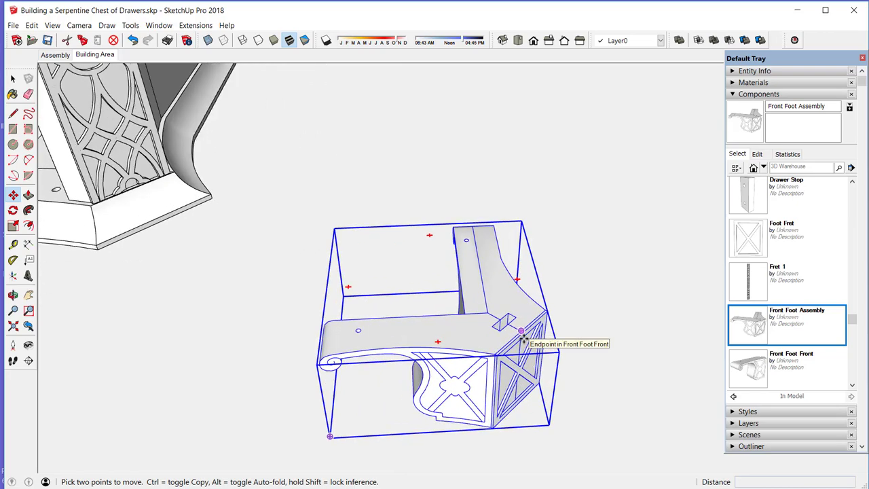
scroll(522, 337, "up", 6)
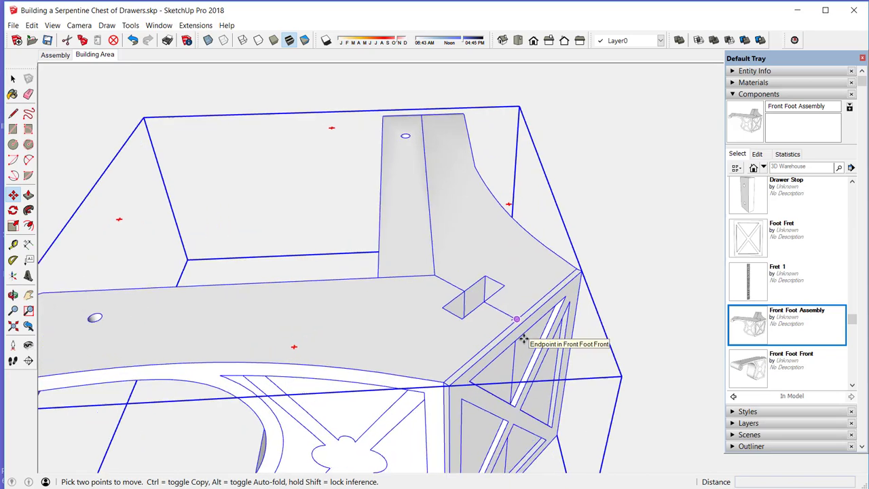
scroll(522, 337, "up", 2)
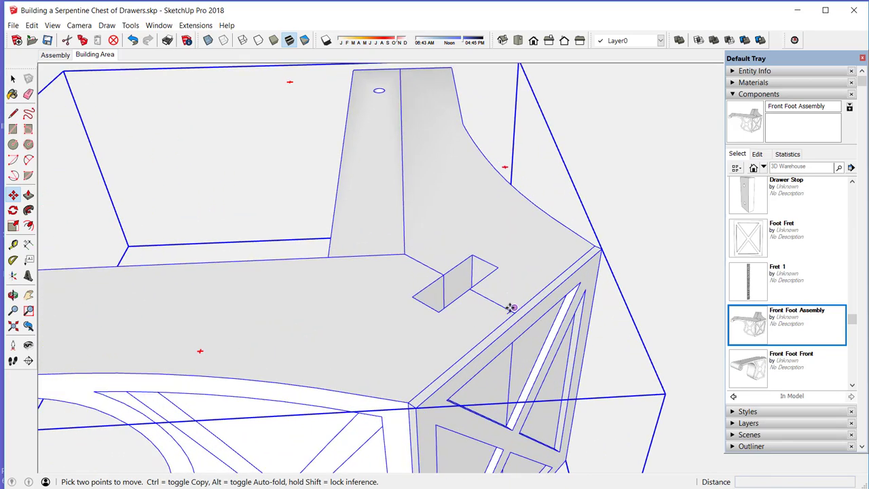
scroll(510, 308, "up", 4)
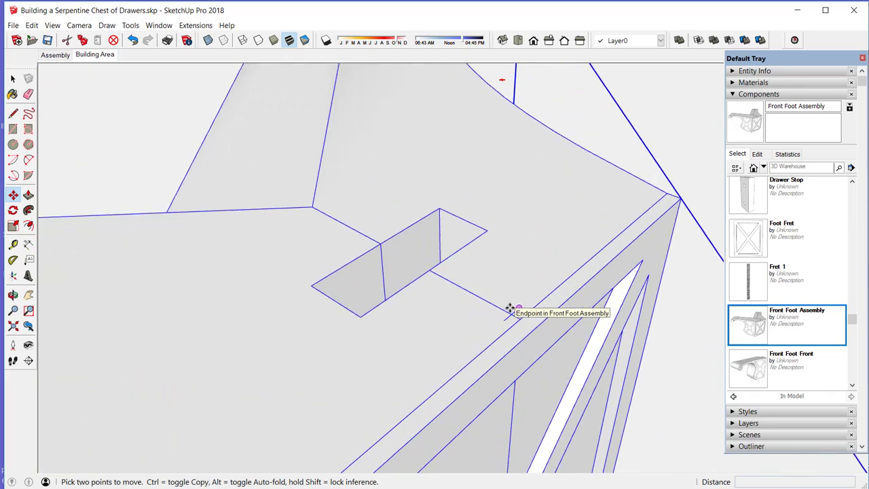
scroll(510, 312, "down", 2)
left_click(507, 306)
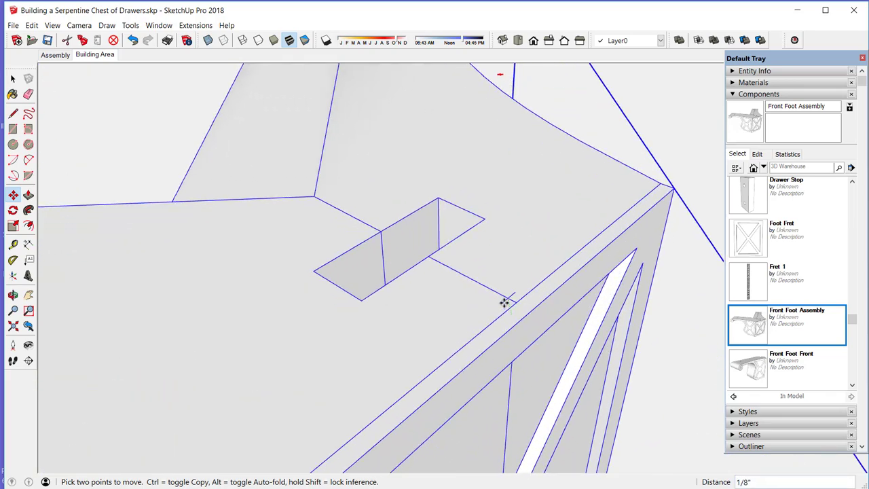
scroll(504, 303, "down", 3)
scroll(504, 303, "down", 6)
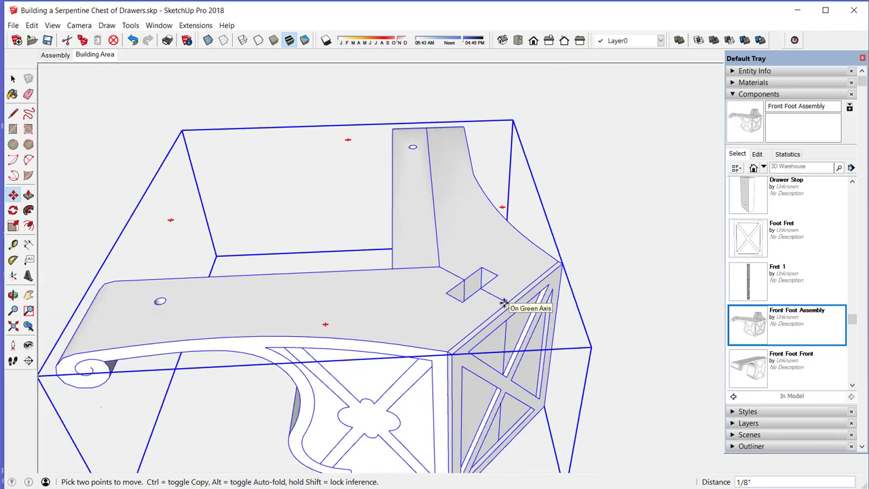
scroll(504, 303, "down", 4)
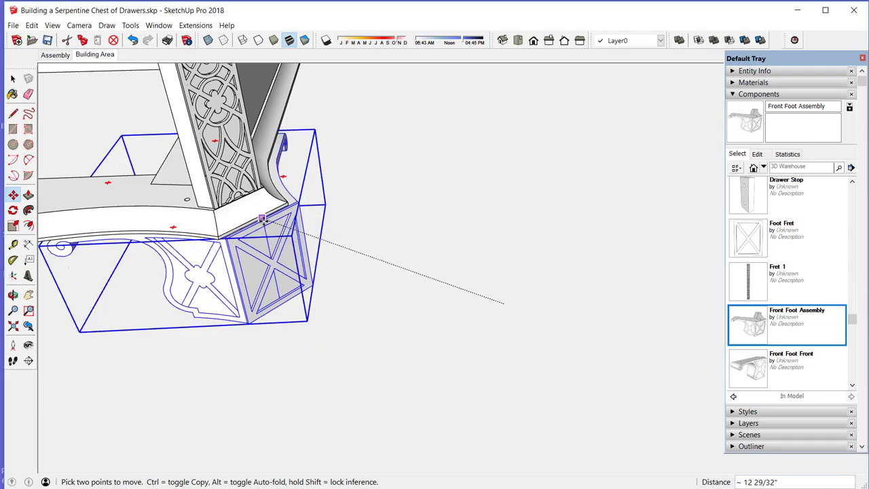
left_click(260, 222)
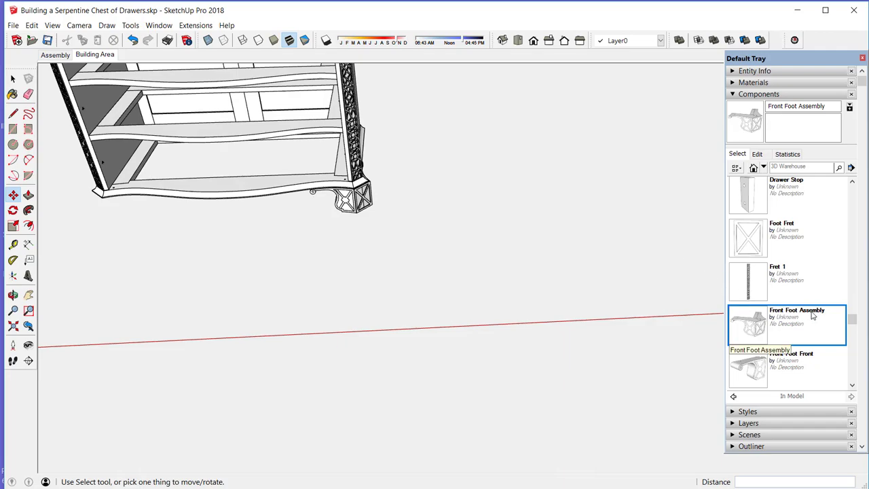
- Insert a Back Foot component and move it near the base frame edge
left_click_drag(852, 318, 859, 196)
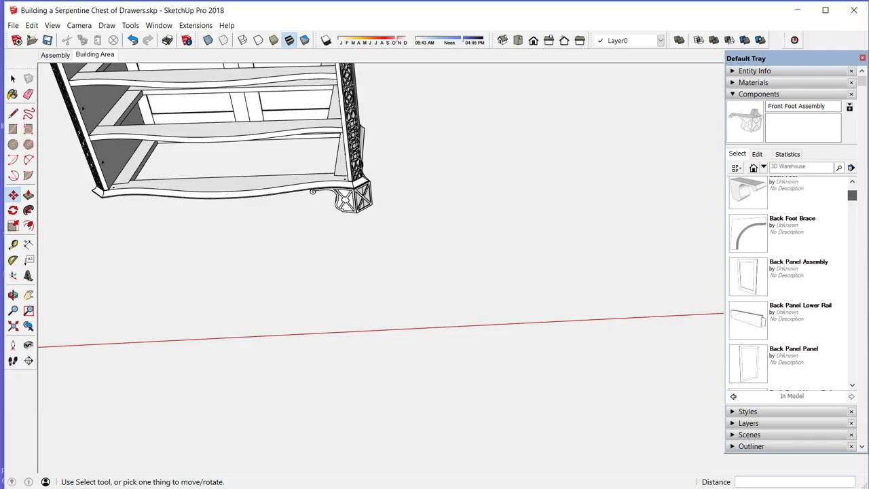
left_click_drag(859, 196, 864, 195)
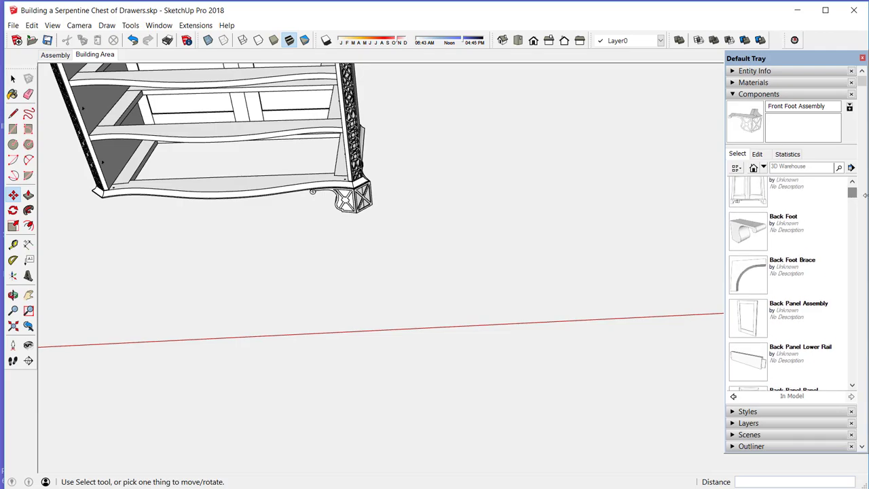
left_click(757, 232)
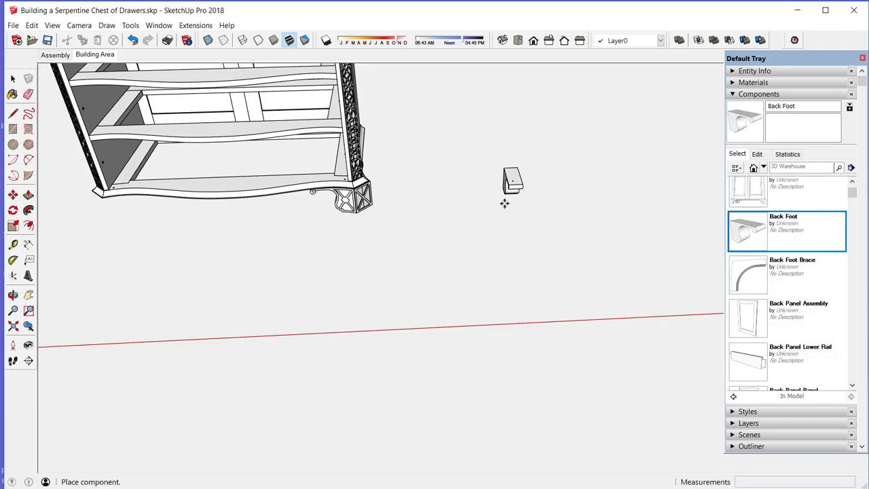
left_click(378, 165)
key("q")
key("m")
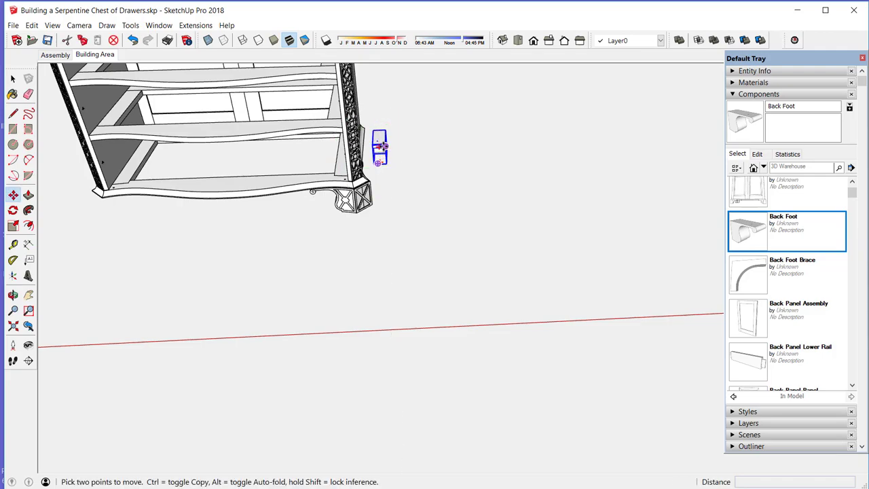
middle_click_drag(380, 155, 189, 163)
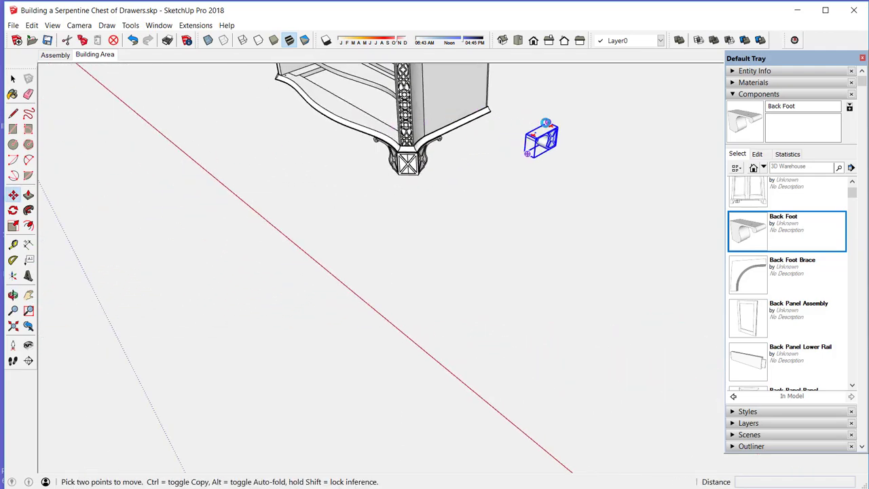
left_click(521, 123)
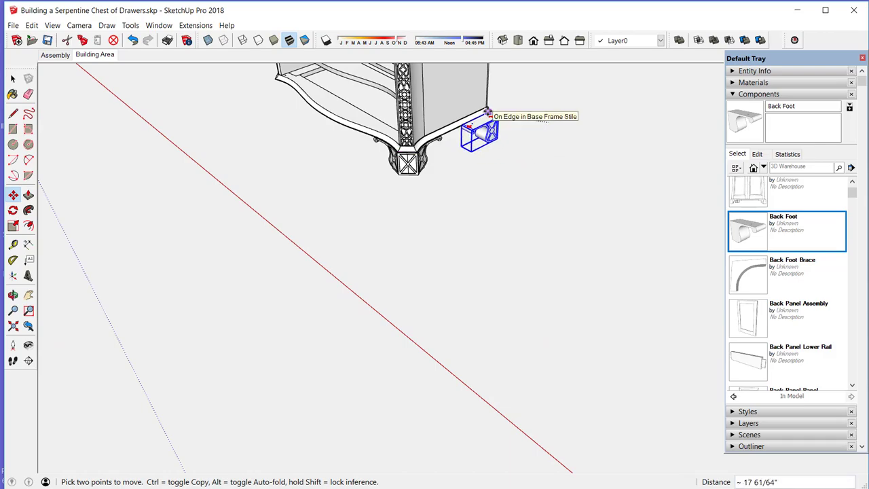
left_click(486, 115)
- Snap the back foot's corner endpoint to the midpoint of the base frame stile
scroll(487, 117, "up", 5)
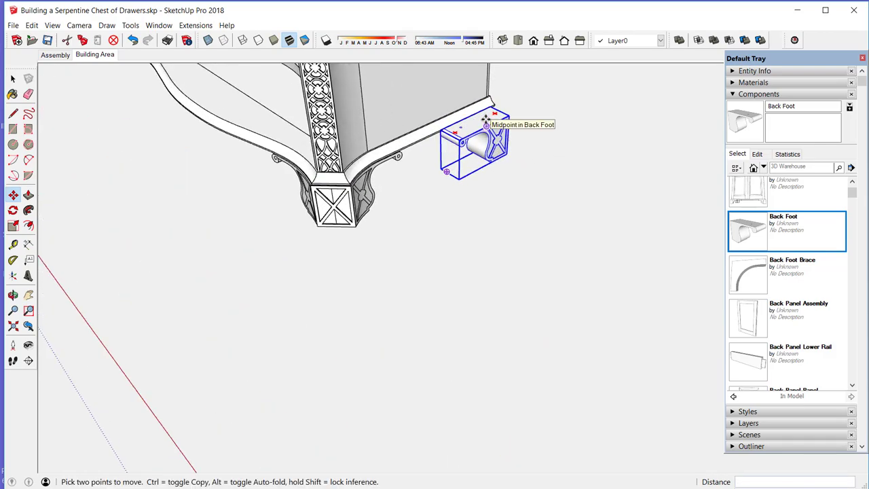
scroll(487, 119, "up", 2)
middle_click_drag(487, 119, 225, 120)
scroll(224, 120, "down", 2)
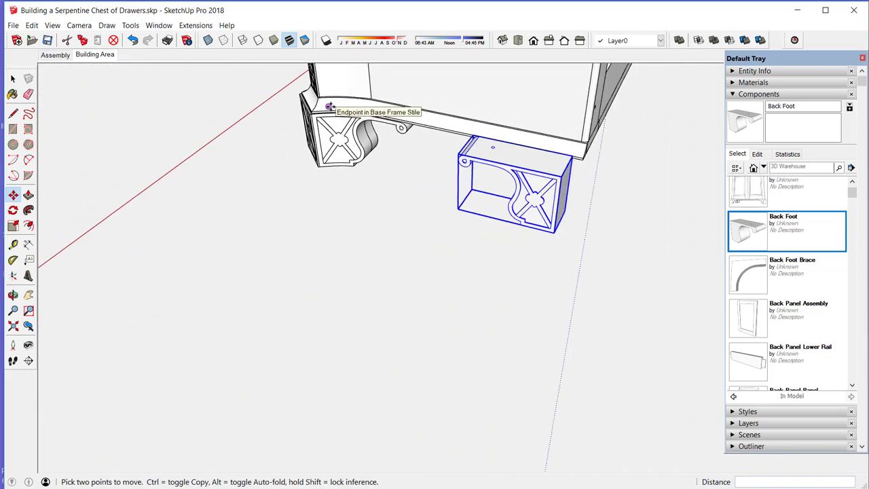
scroll(330, 108, "down", 1)
scroll(330, 107, "down", 1)
middle_click_drag(445, 94, 375, 80)
scroll(534, 97, "up", 4)
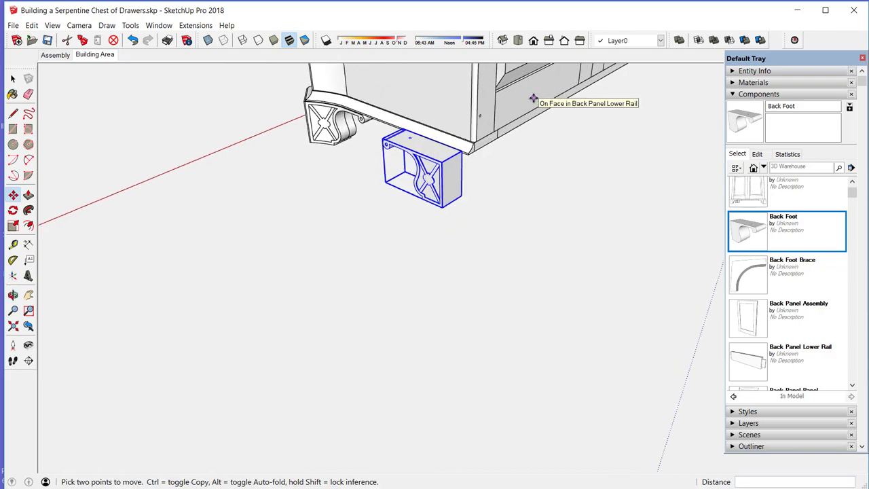
scroll(534, 98, "up", 1)
scroll(533, 98, "up", 1)
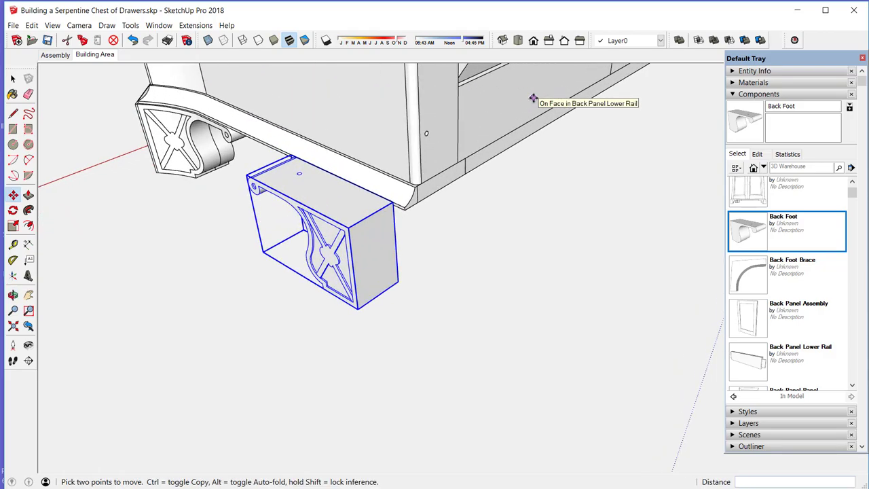
scroll(533, 98, "up", 1)
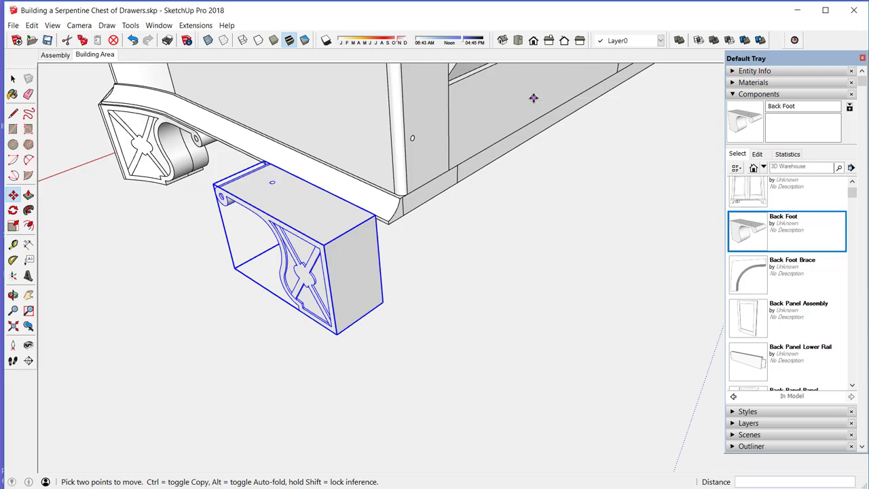
left_click(373, 217)
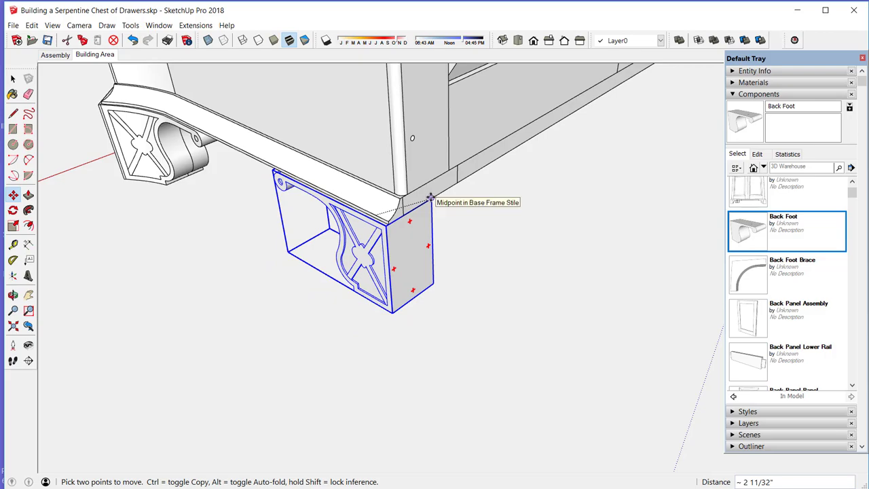
left_click(430, 198)
- Rotate the back foot to match the rear corner, then deselect it
key("q")
scroll(398, 204, "up", 2)
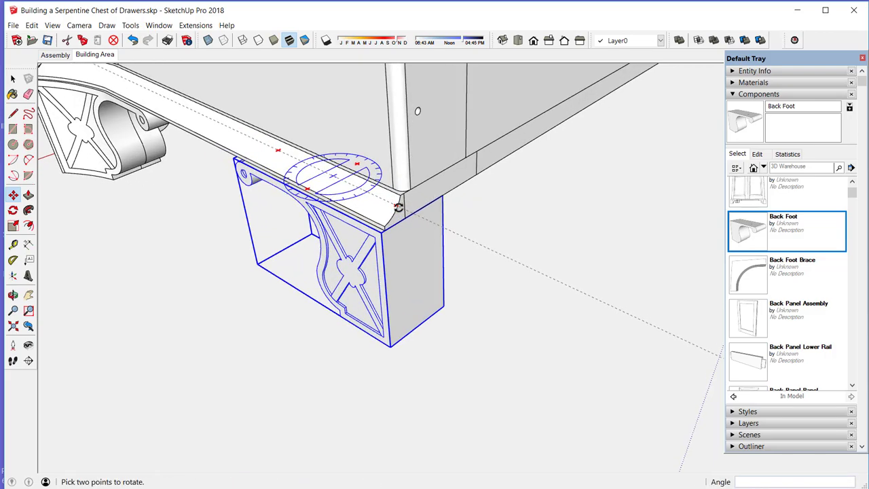
scroll(398, 207, "up", 3)
scroll(398, 207, "down", 3)
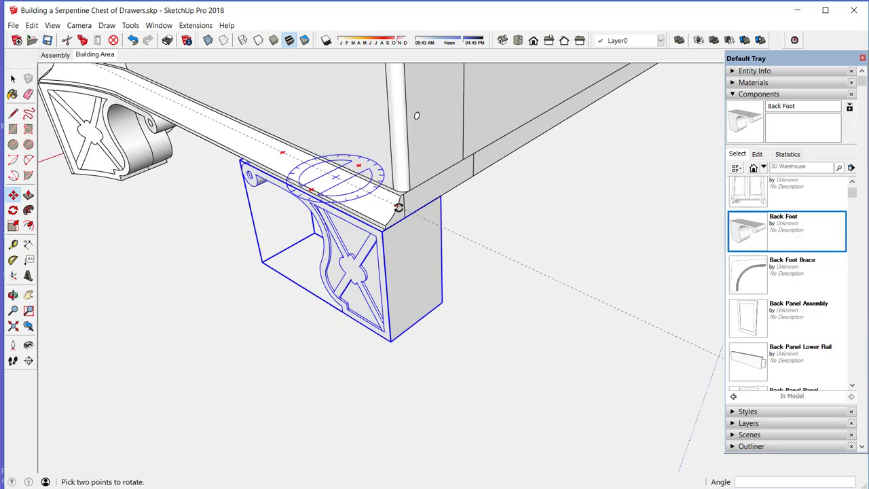
scroll(398, 207, "down", 1)
key("m")
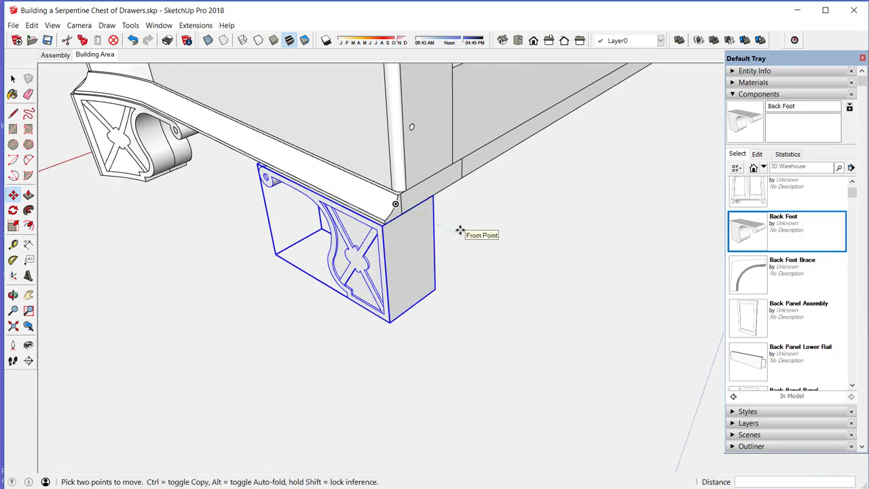
key("ctrl+t")
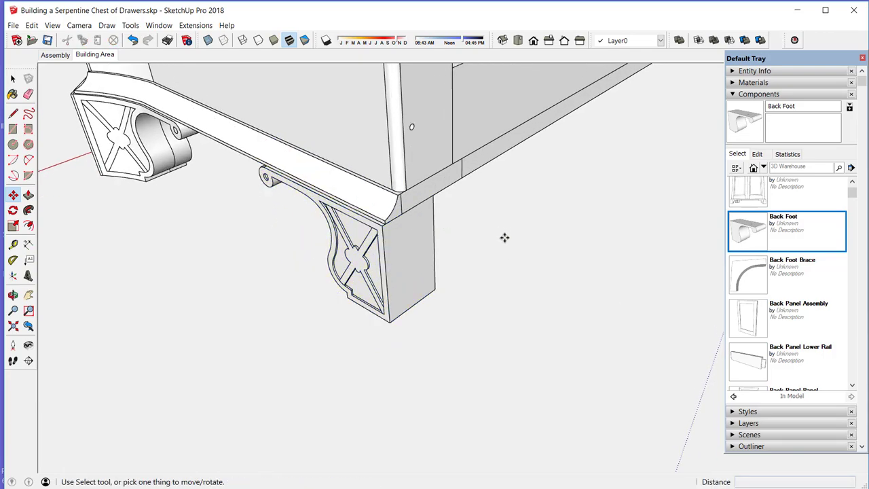
- Place a Back Foot Brace and snap its top endpoint against the back foot's edge
left_click(759, 278)
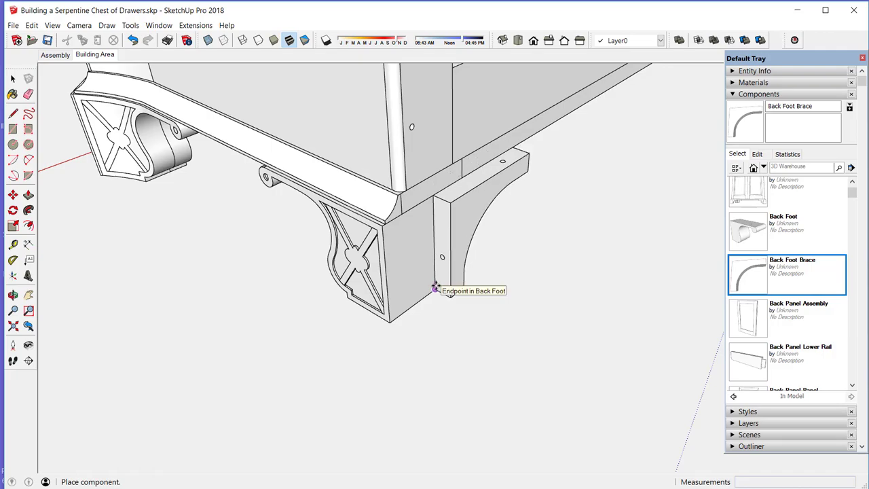
left_click(435, 289)
middle_click_drag(436, 278, 452, 225)
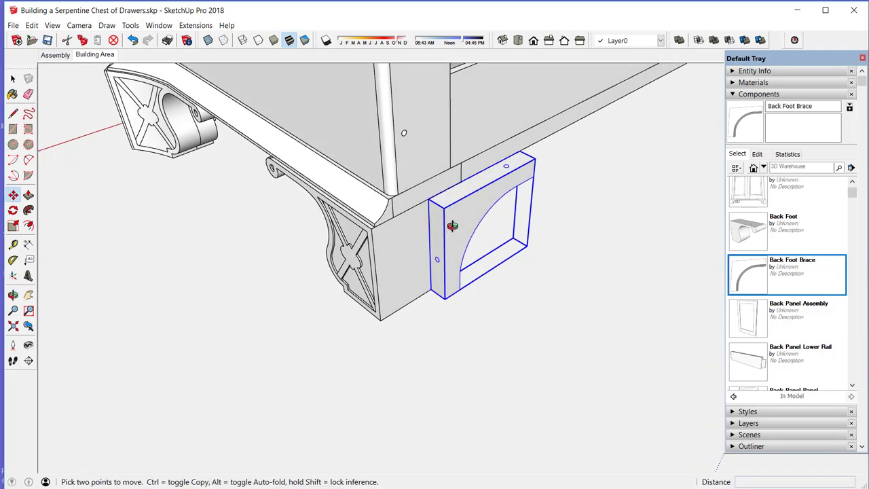
scroll(451, 225, "up", 5)
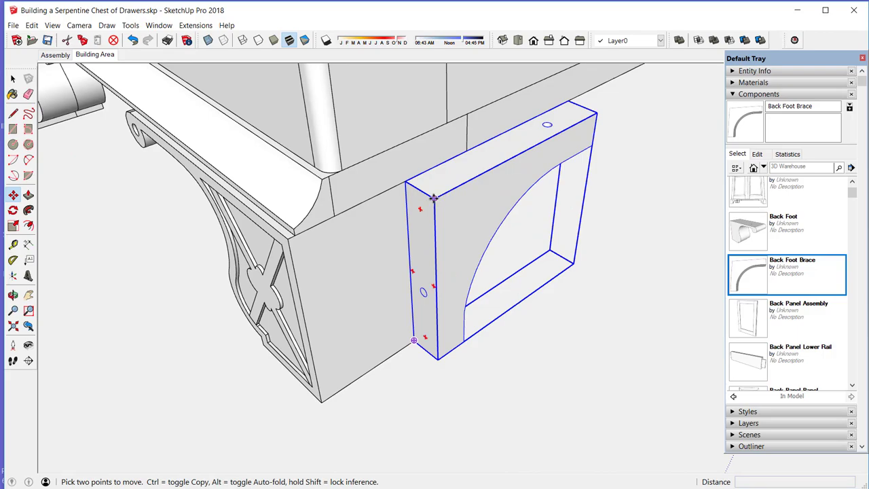
left_click(432, 198)
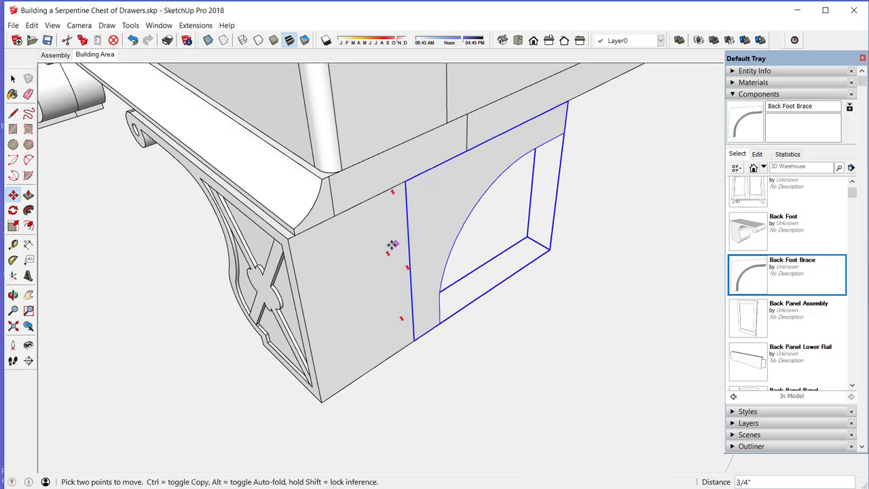
left_click(405, 182)
scroll(391, 246, "down", 6)
middle_click_drag(390, 246, 136, 15)
middle_click_drag(483, 196, 165, 132)
scroll(165, 132, "up", 3)
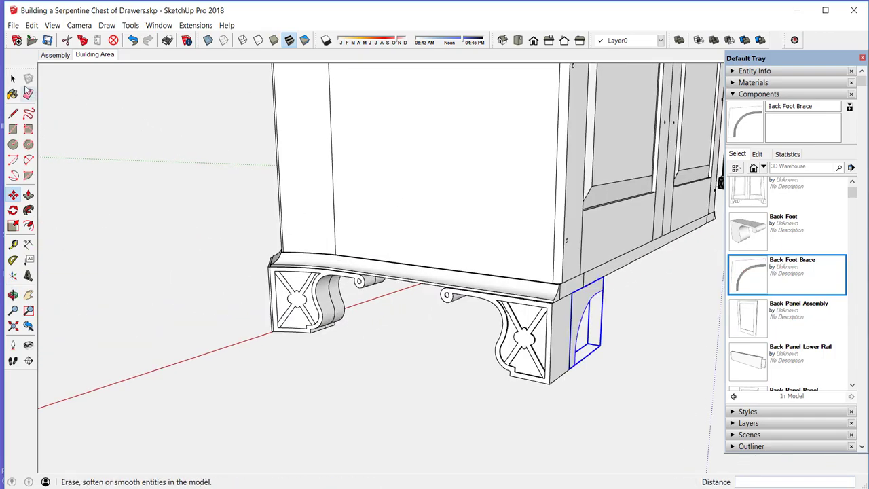
- Select the foot pieces and brace, and copy them along the red axis
left_click(13, 79)
left_click(320, 314)
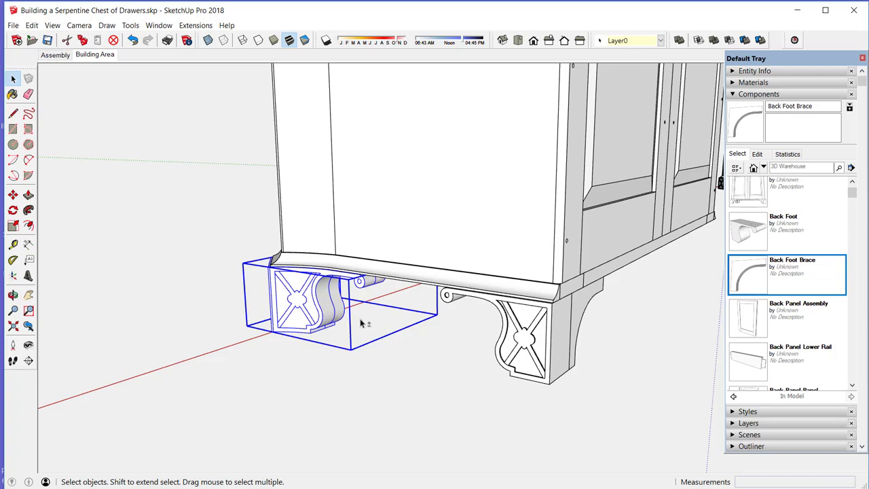
left_click(522, 334, "shift")
scroll(293, 316, "down", 3)
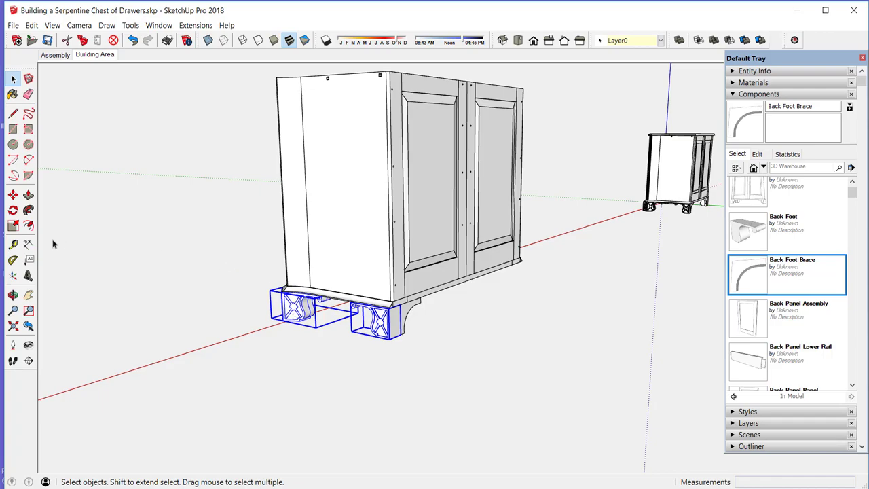
left_click(385, 339)
key("ctrl")
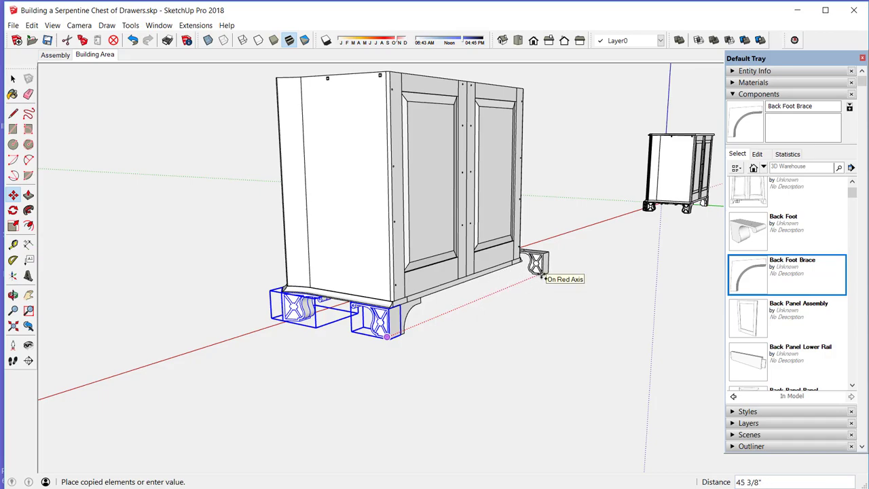
left_click(541, 274)
- Flip the copy along the red direction and move it to the base frame stile midpoint
right_click(541, 267)
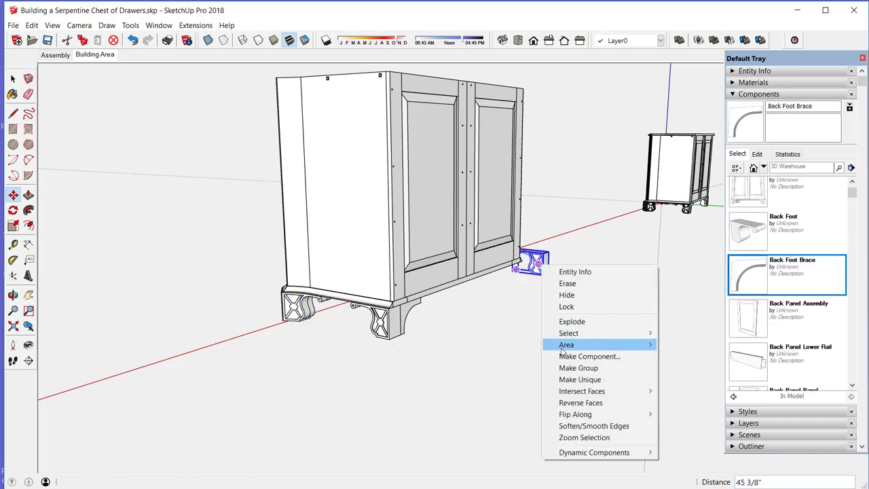
mouse_move(577, 414)
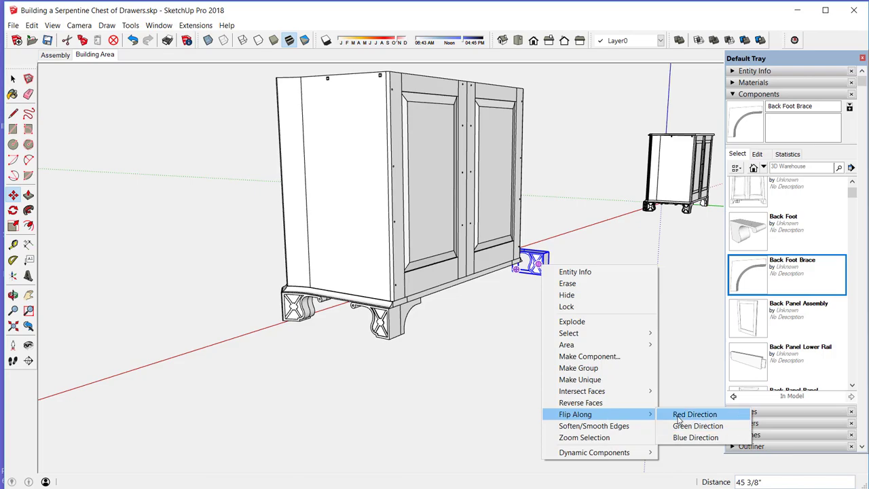
left_click(679, 419)
middle_click_drag(634, 376, 57, 232)
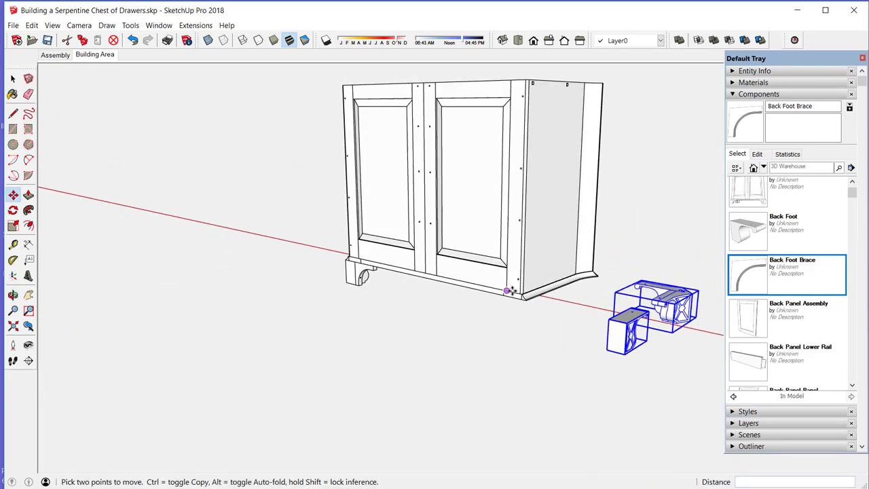
scroll(511, 291, "up", 2)
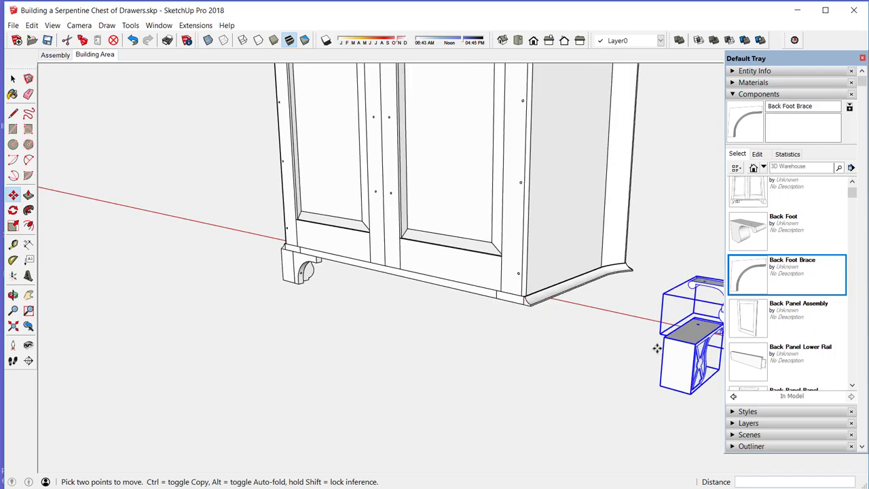
left_click(662, 340)
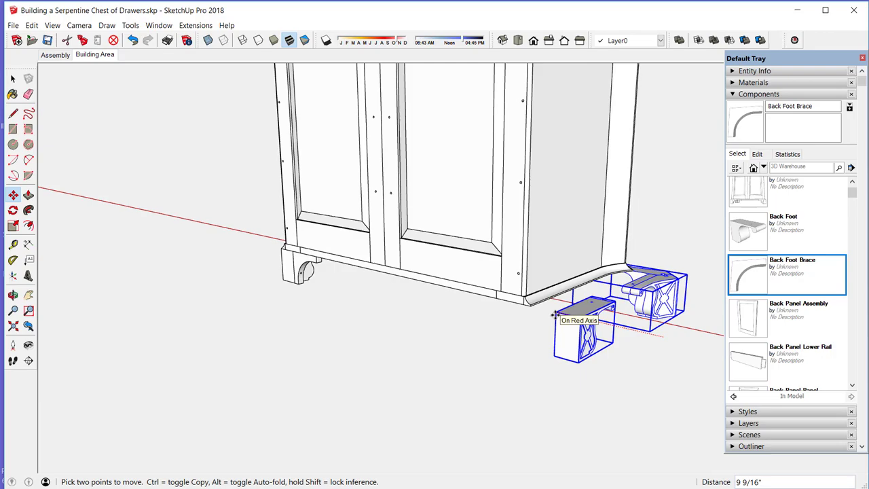
left_click(509, 301)
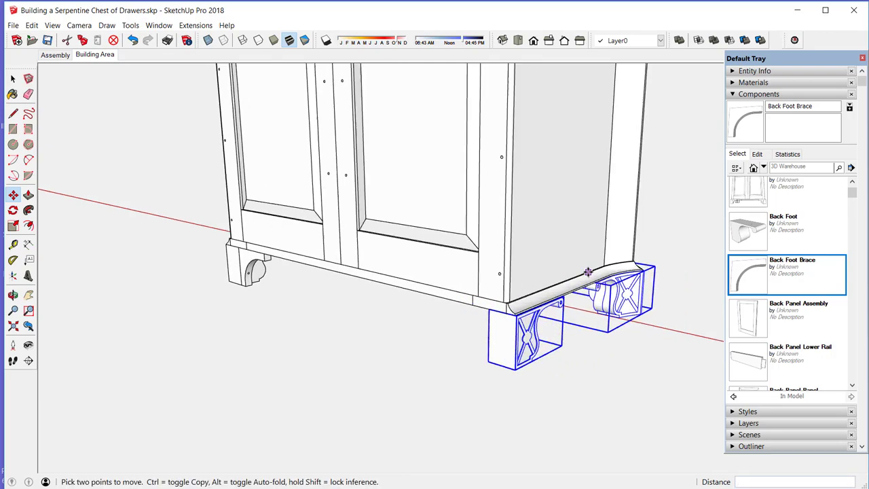
scroll(588, 271, "up", 5)
middle_click_drag(645, 269, 148, 165)
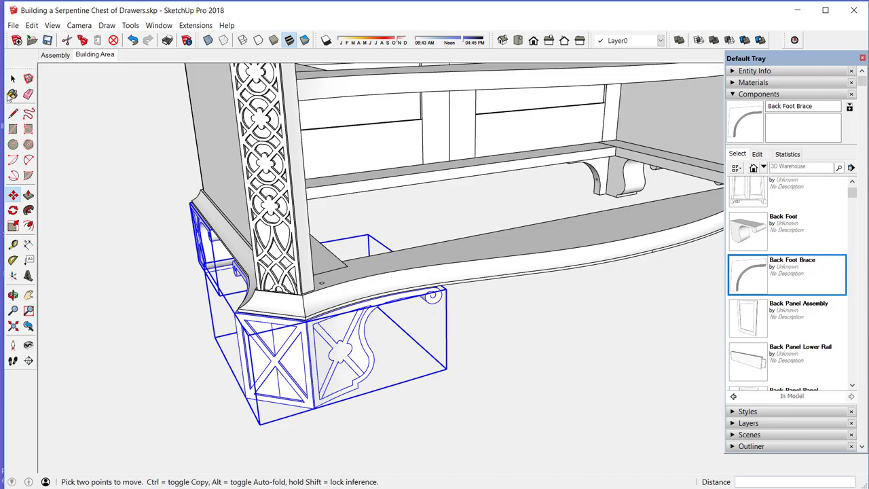
- Deselect the feet, zoom out and orbit back to a front view of the whole chest
left_click(13, 78)
left_click(104, 245)
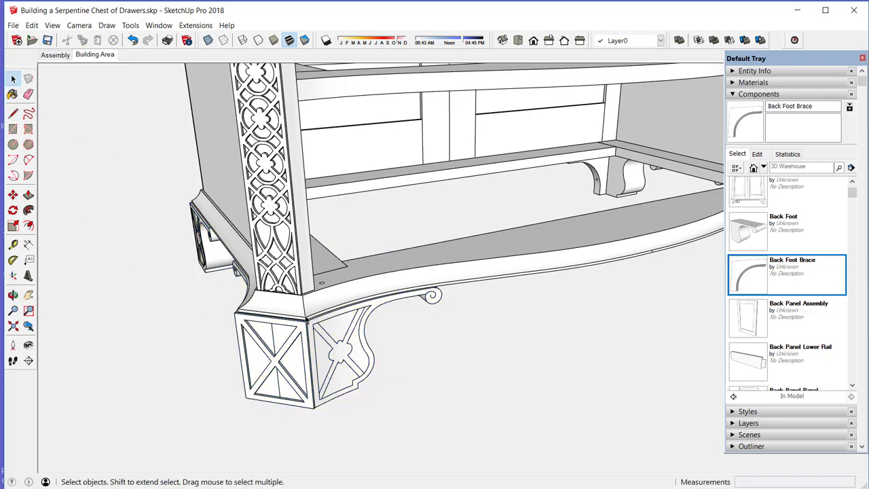
scroll(347, 313, "down", 5)
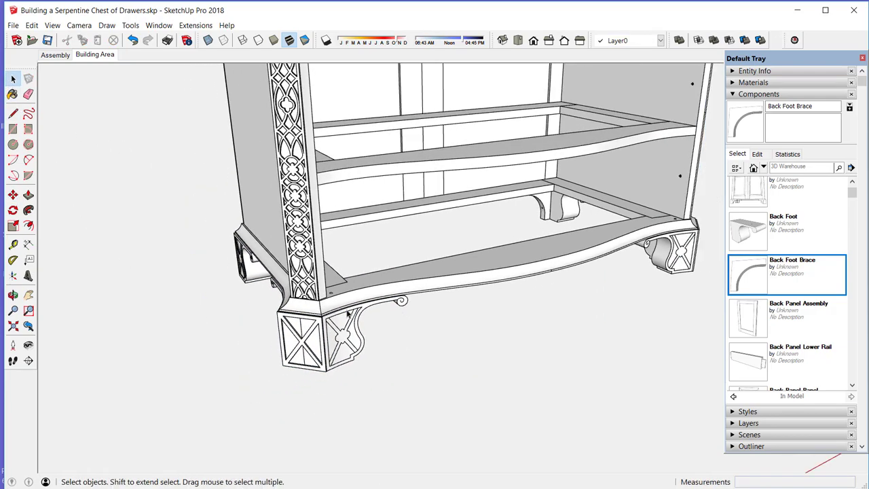
scroll(347, 312, "down", 6)
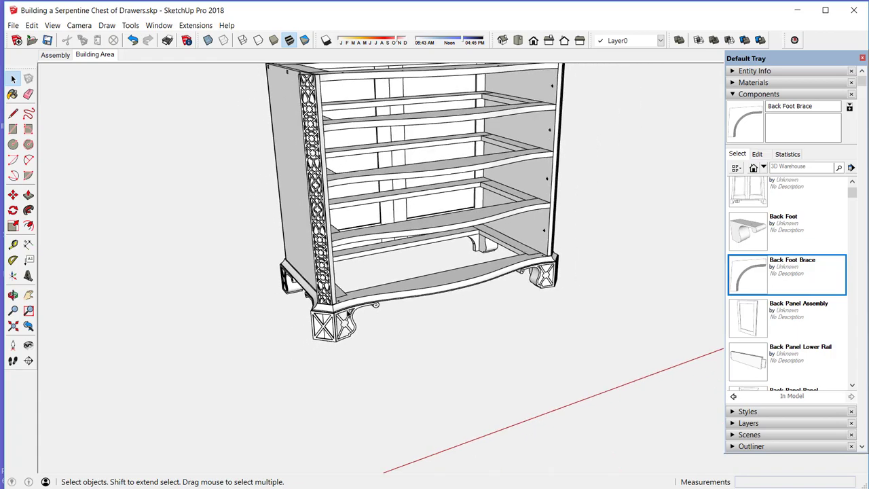
scroll(348, 312, "down", 2)
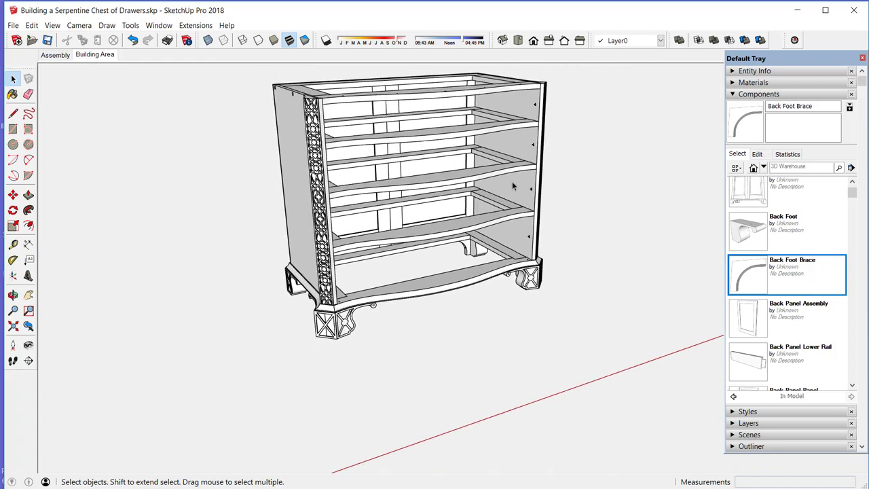
middle_click_drag(512, 184, 268, 223)
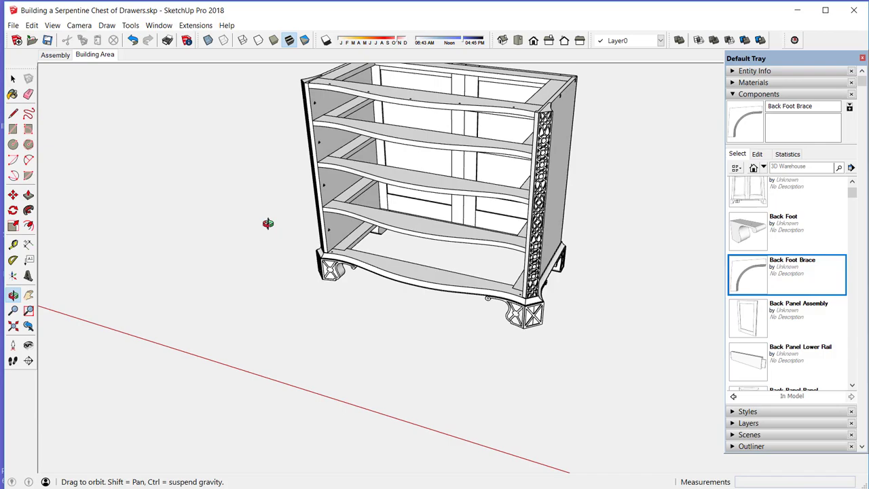
scroll(301, 359, "down", 1)
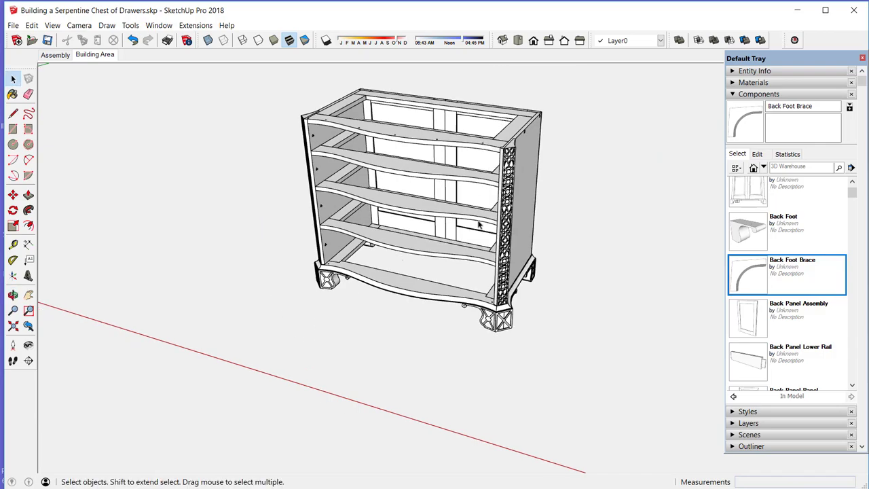
scroll(478, 224, "down", 1)
scroll(522, 133, "up", 2)
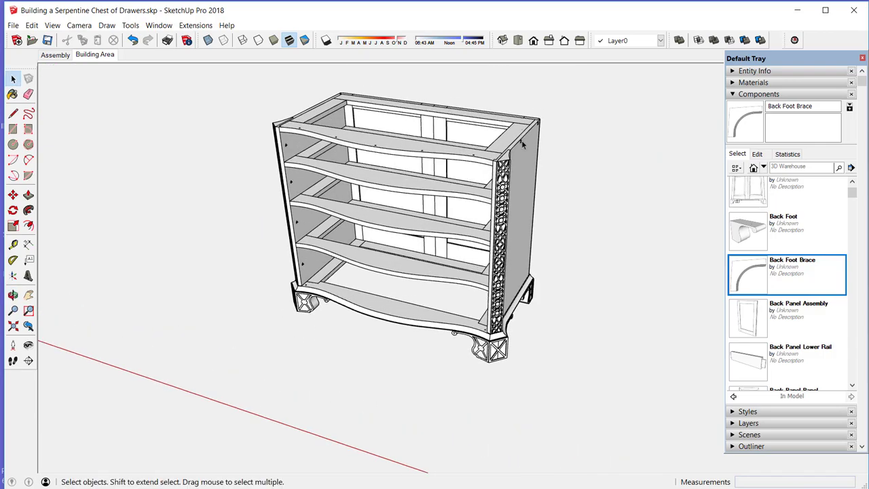
middle_click_drag(533, 226, 522, 187)
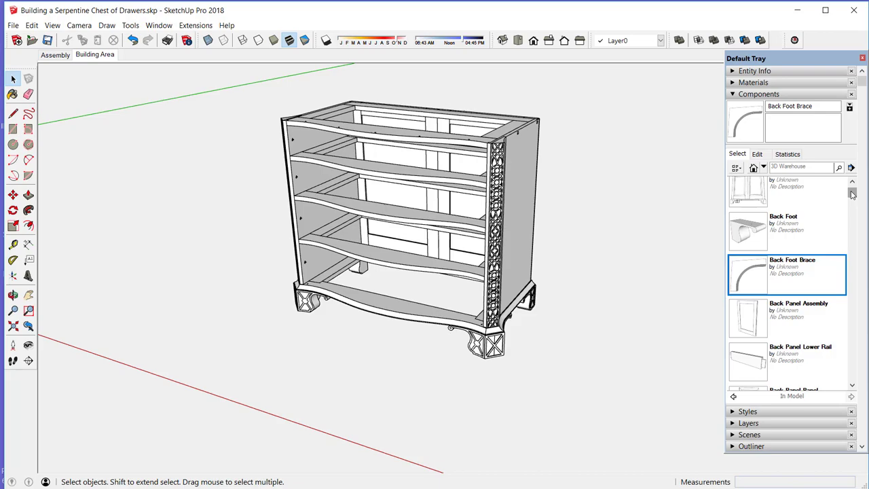
- Place the Drawer 1 Assembly component in the chest's bottom opening
left_click_drag(852, 194, 853, 244)
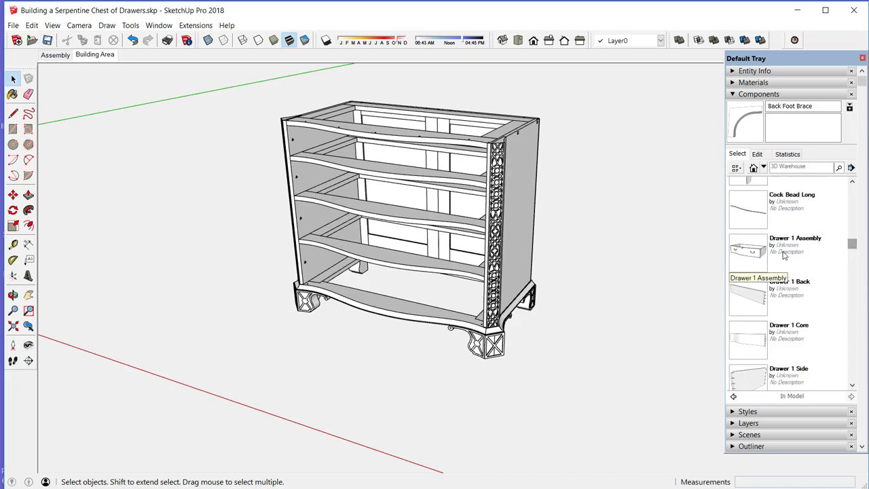
left_click(752, 256)
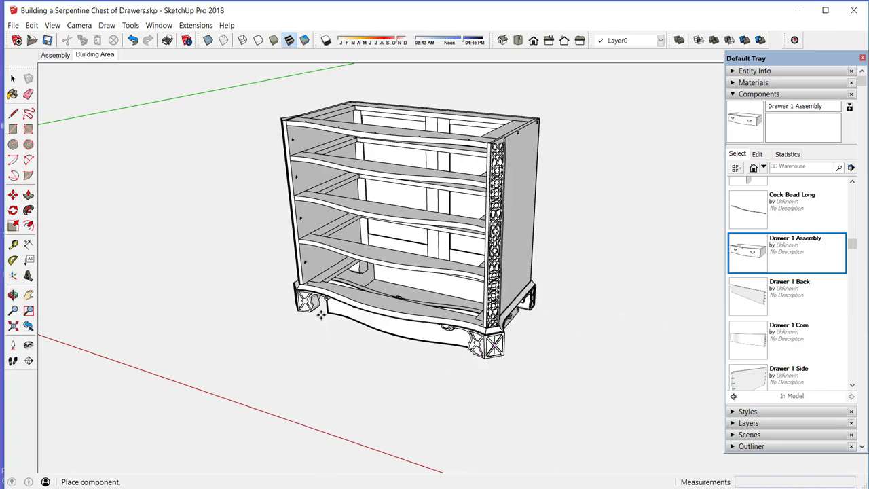
left_click(300, 290)
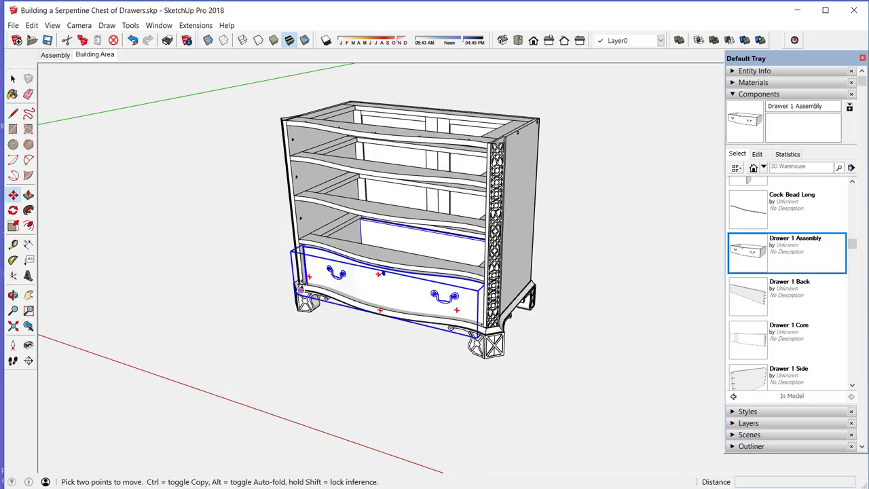
scroll(310, 245, "up", 6)
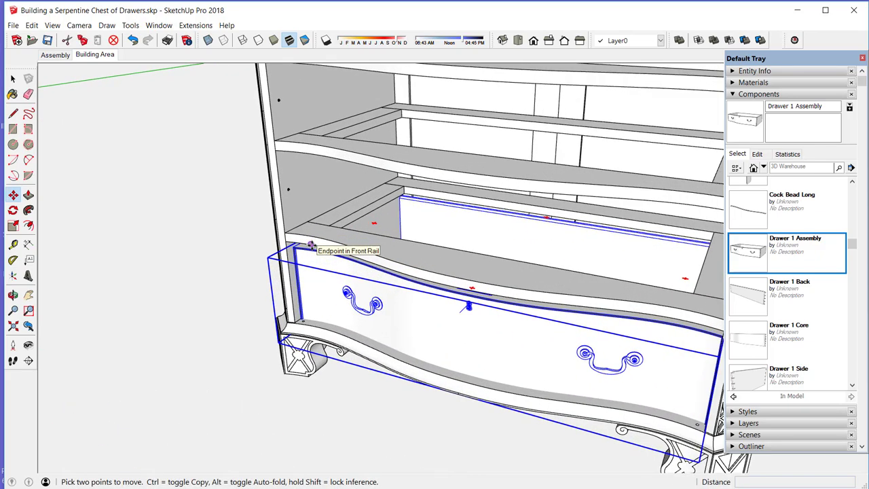
scroll(304, 236, "up", 5)
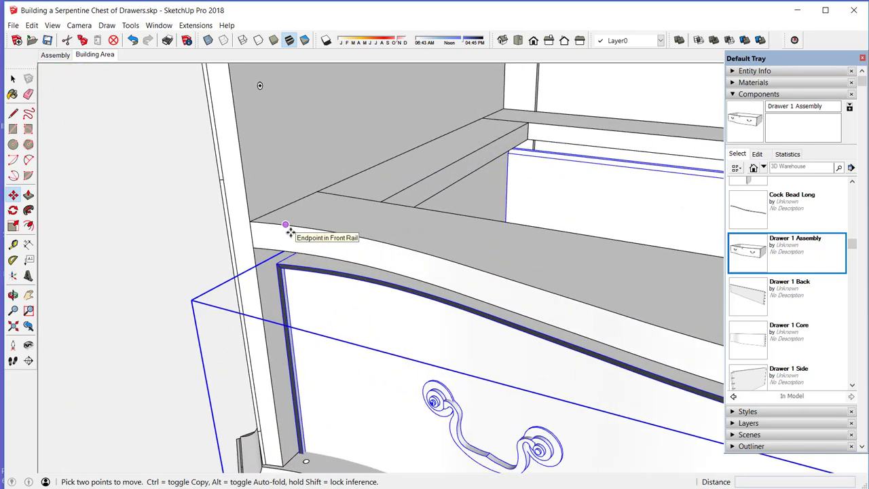
scroll(290, 232, "up", 3)
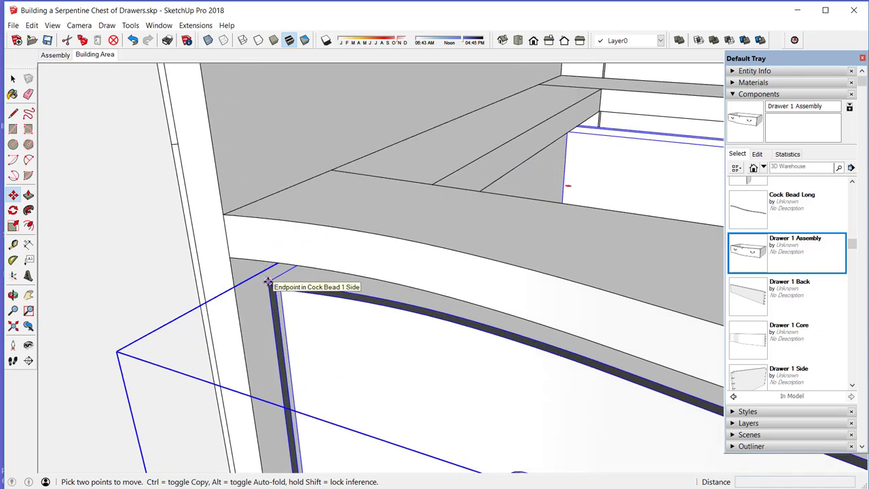
- Move Drawer 1 so its cock bead corner aligns with the Front Rail
left_click(269, 283)
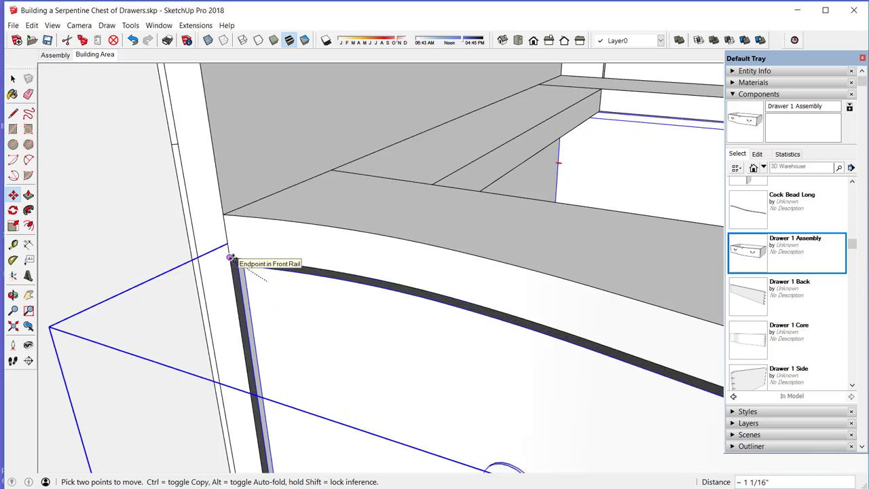
left_click(231, 257)
scroll(285, 240, "down", 3)
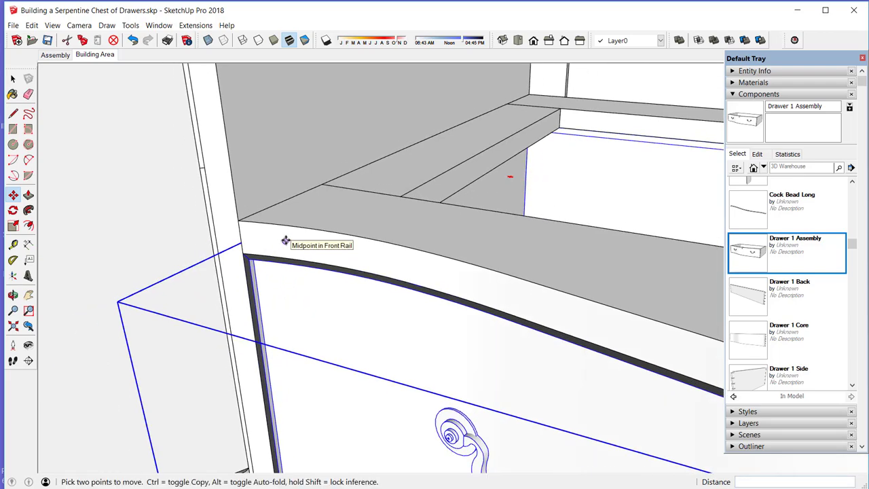
scroll(285, 240, "down", 2)
scroll(299, 327, "up", 2)
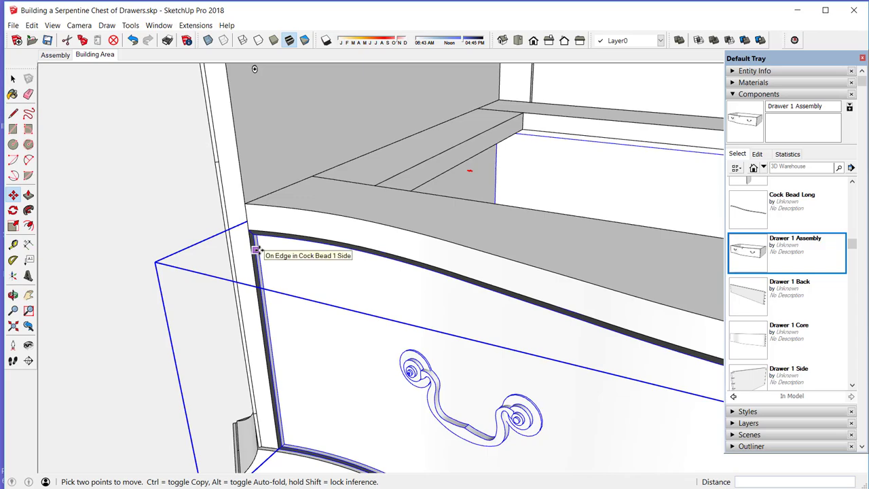
scroll(257, 250, "up", 3)
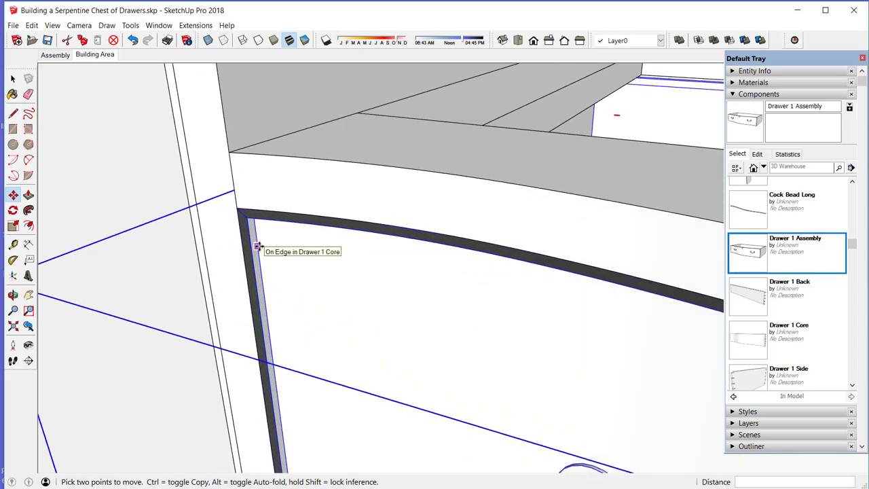
- Offset Drawer 1 by 1/8" and set its final position at the front rail
left_click(257, 246)
type("1/8")
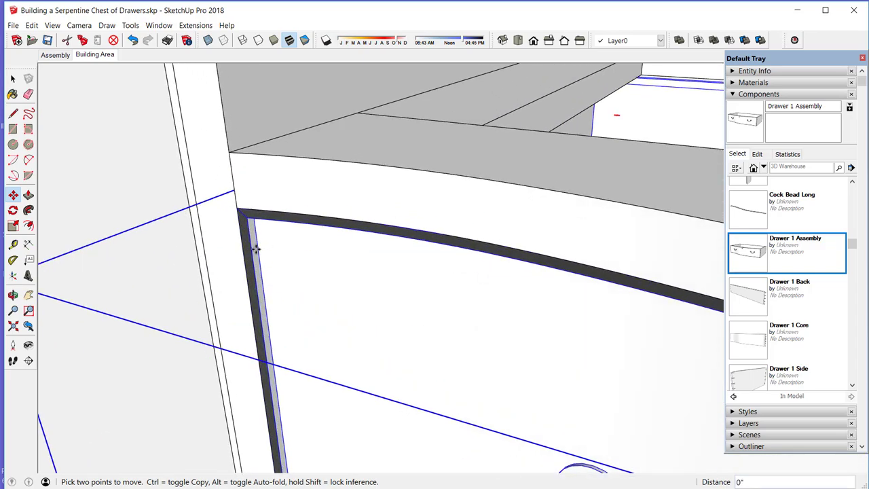
key("Return")
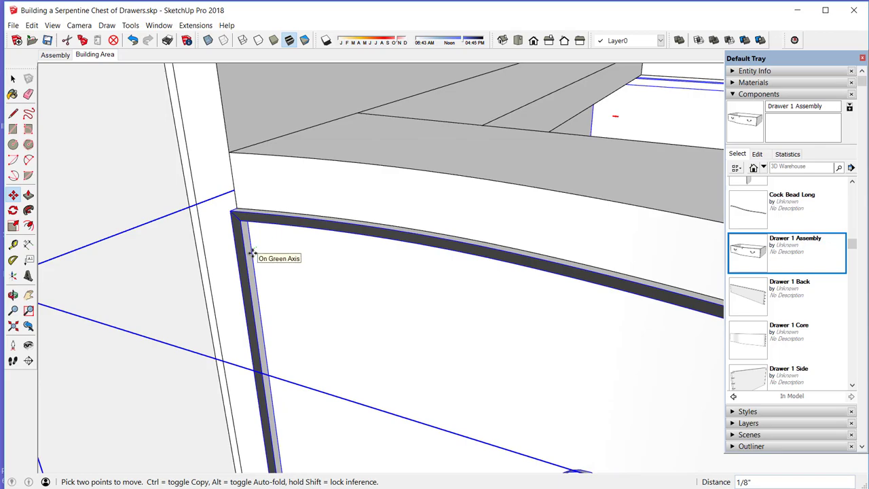
left_click(252, 249)
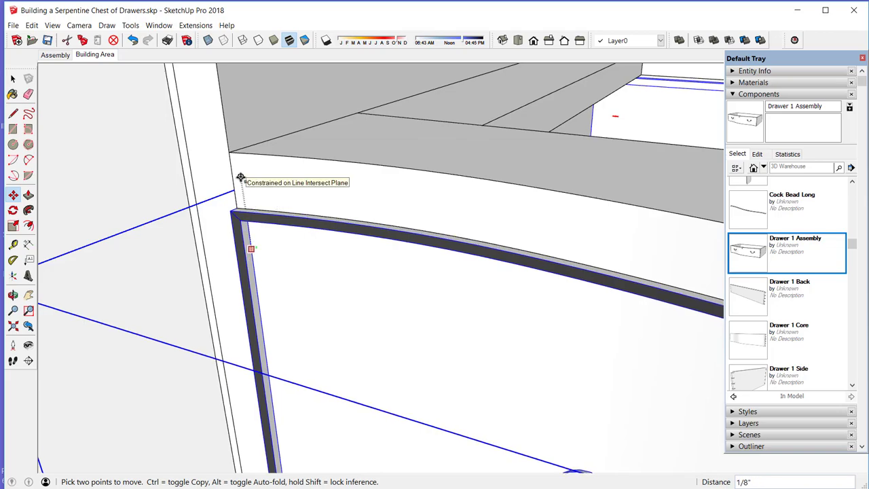
left_click(240, 177)
scroll(278, 198, "down", 4)
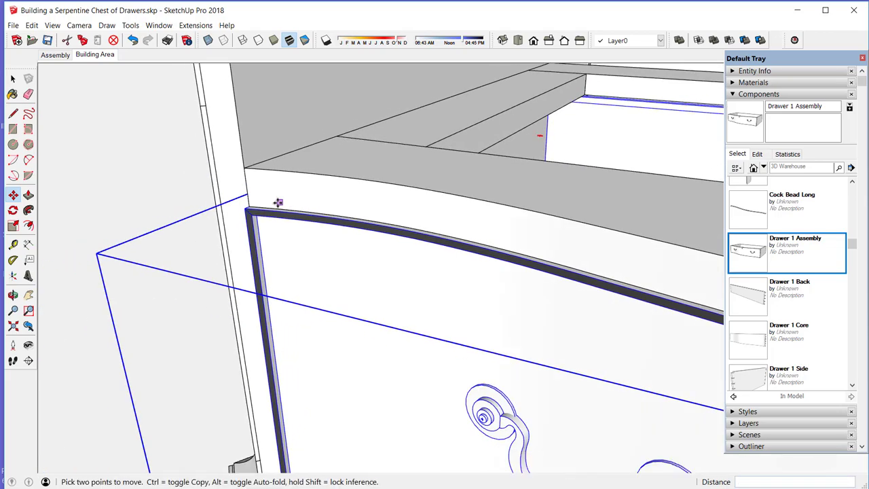
scroll(239, 218, "down", 5)
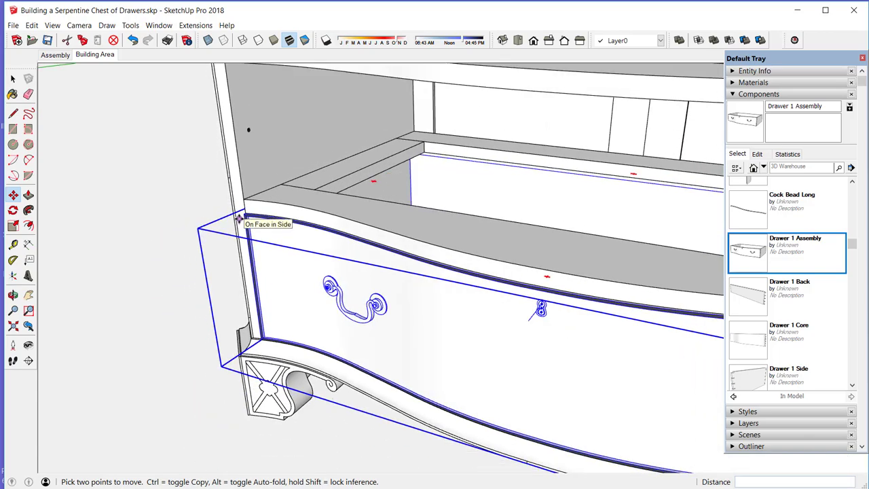
scroll(239, 218, "down", 1)
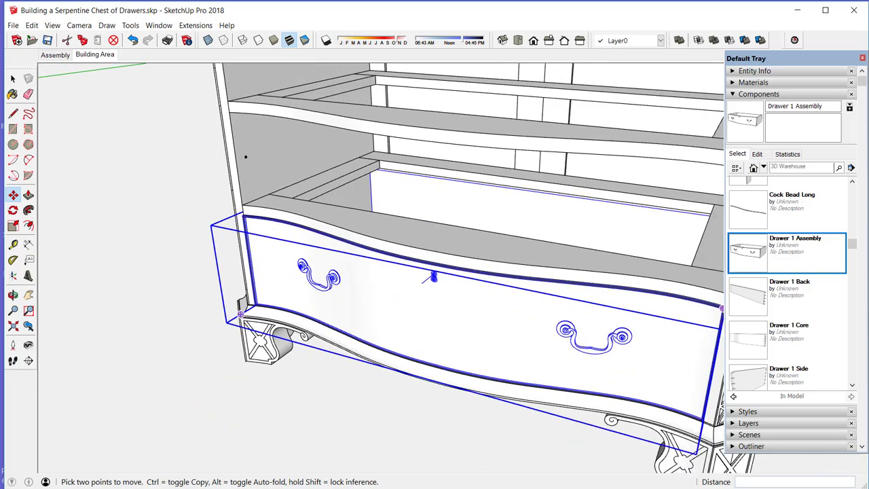
left_click(853, 385)
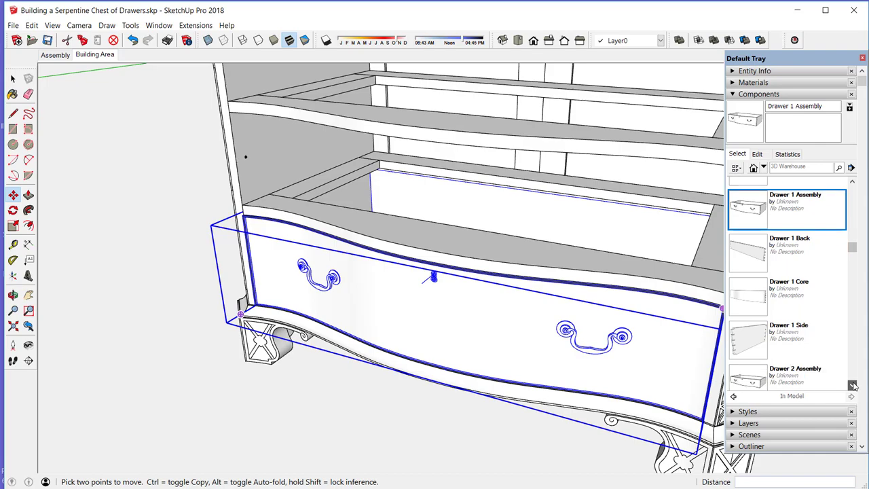
- Place the Drawer 2 Assembly component above the first drawer
left_click(853, 385)
left_click(853, 385)
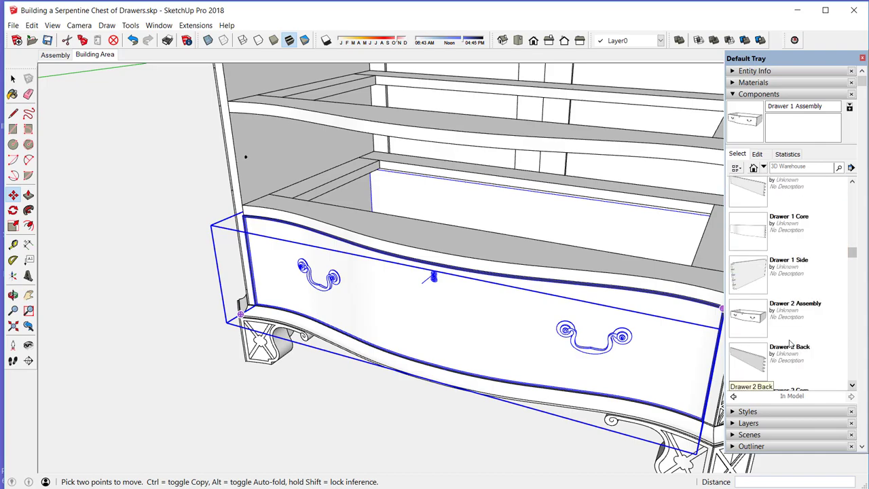
left_click(752, 321)
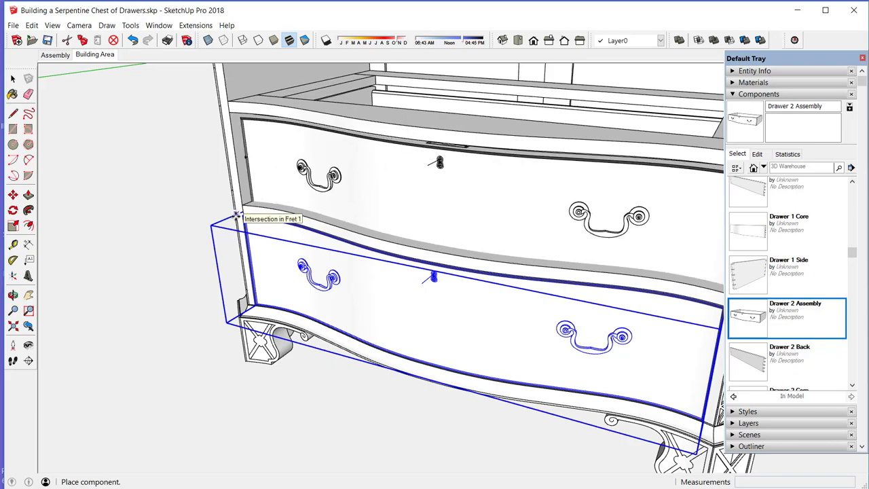
left_click(234, 204)
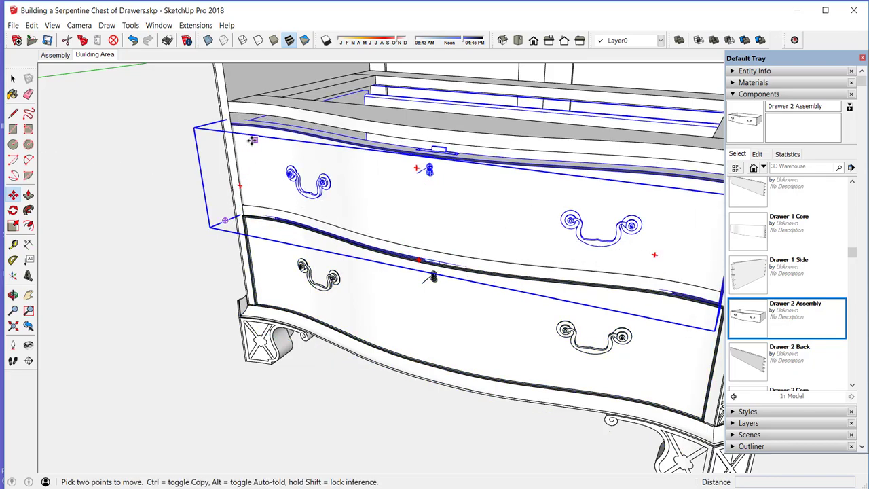
scroll(252, 142, "up", 5)
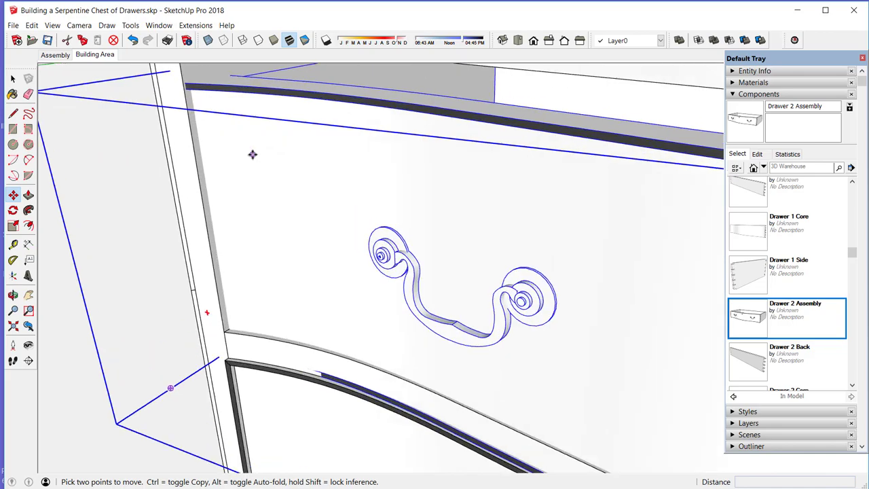
scroll(252, 154, "up", 1)
- Move Drawer 2 so its top-left corner sits against the front rail
left_click(251, 154)
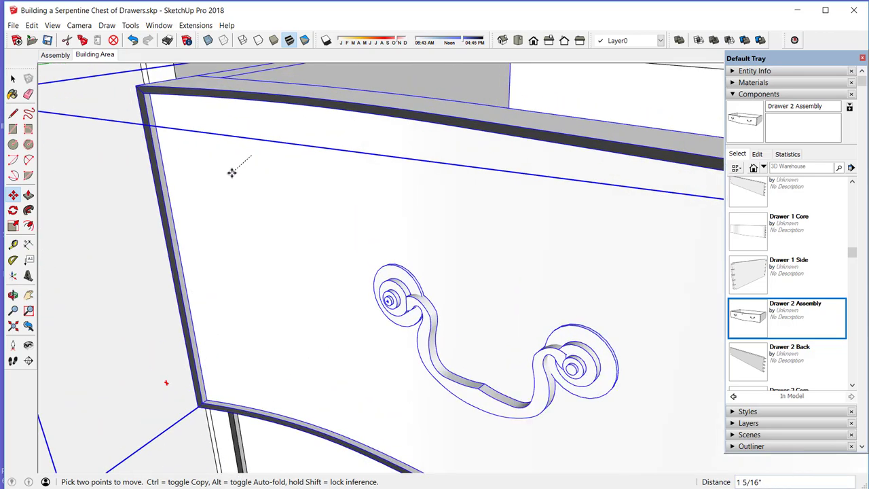
middle_click_drag(246, 188, 249, 233)
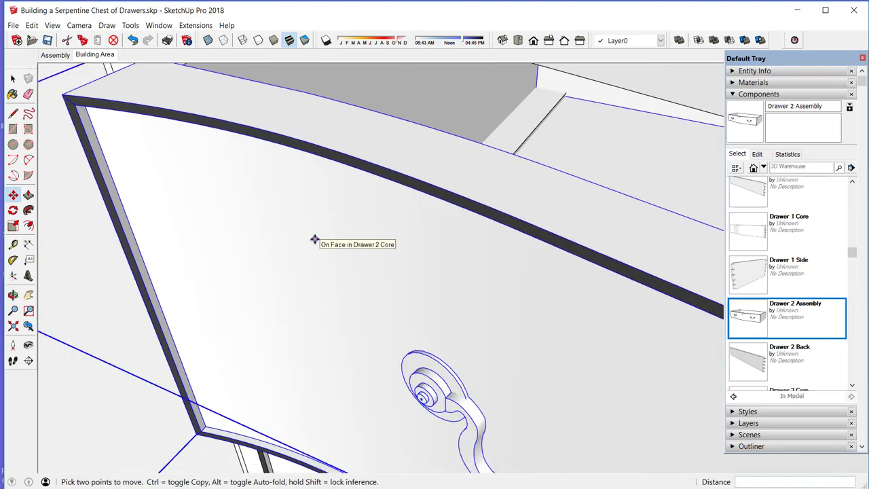
scroll(315, 239, "down", 2)
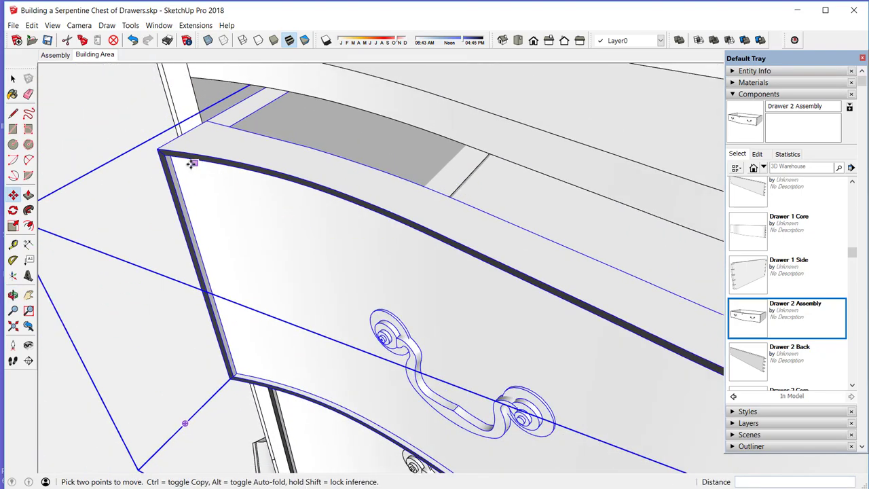
left_click(157, 150)
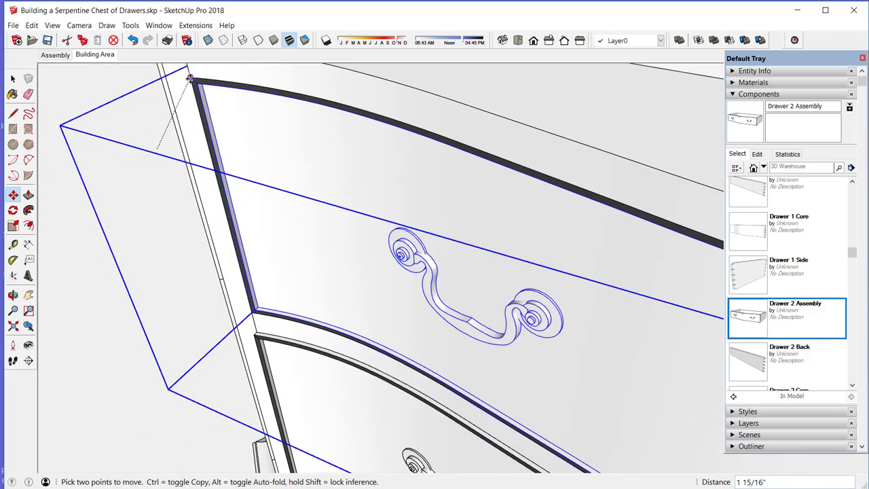
left_click(190, 79)
- Nudge Drawer 2 slightly into its opening, leaving a small gap above Drawer 1
scroll(205, 92, "up", 5)
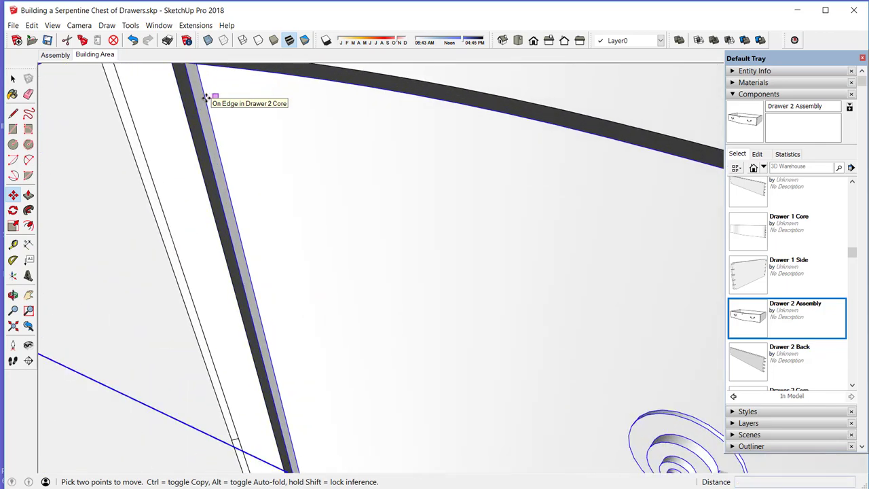
scroll(233, 216, "down", 3)
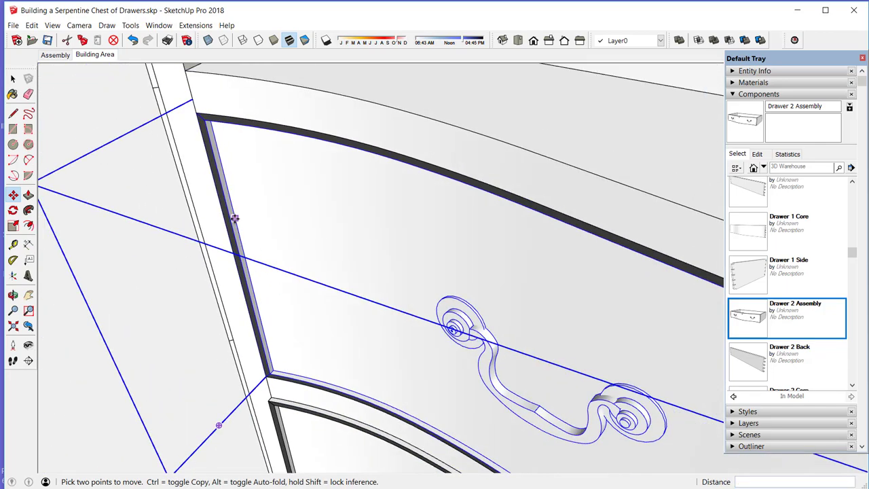
left_click(215, 141)
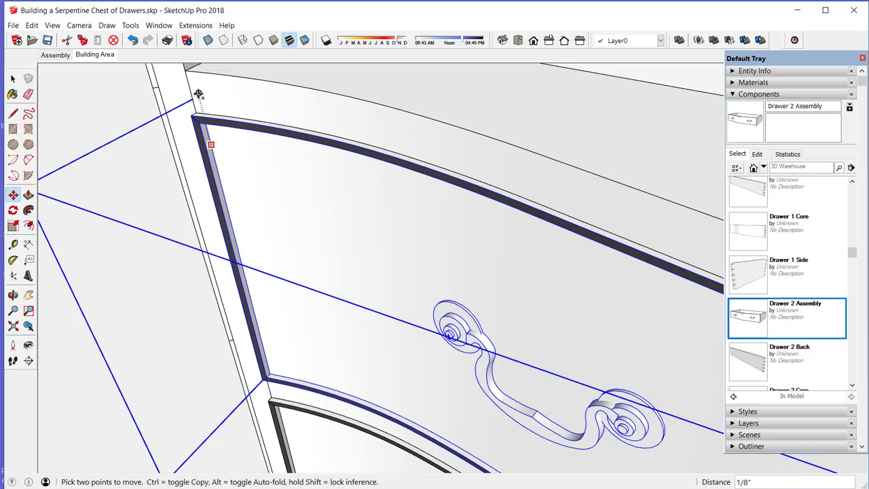
left_click(198, 93)
scroll(198, 271, "down", 6)
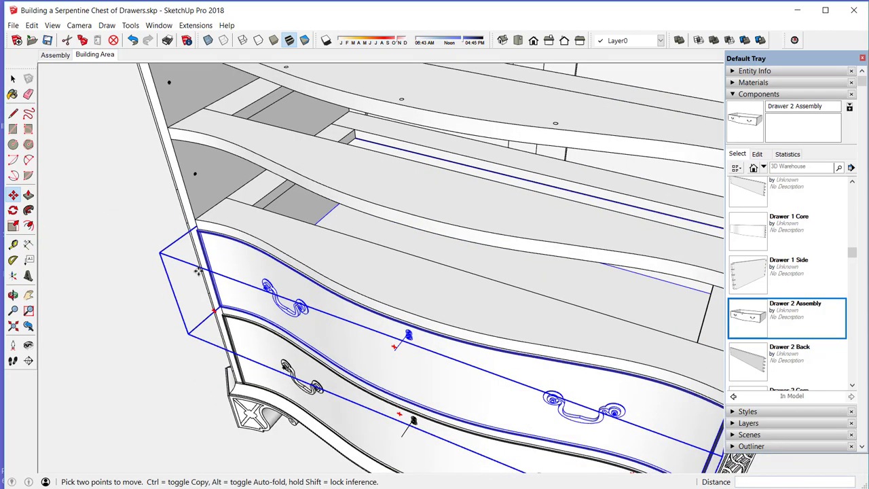
scroll(197, 272, "down", 2)
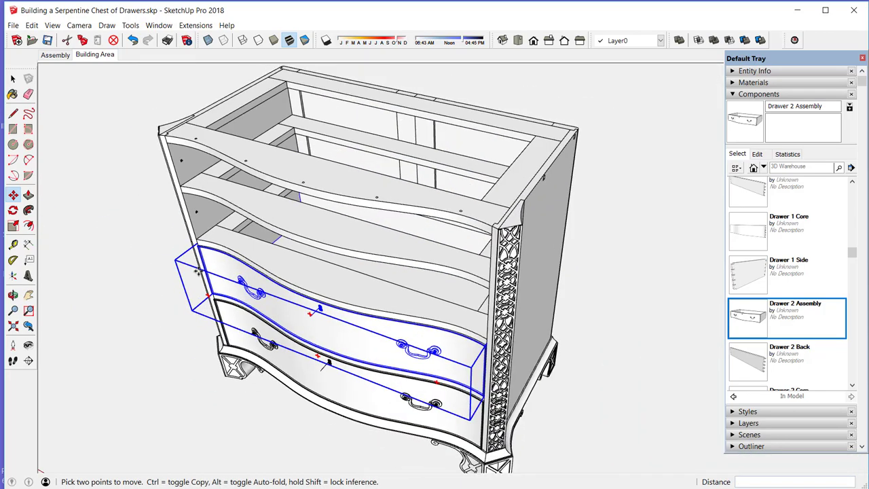
- Deselect the drawer and place the Top component at the Top Rail endpoint
left_click(12, 79)
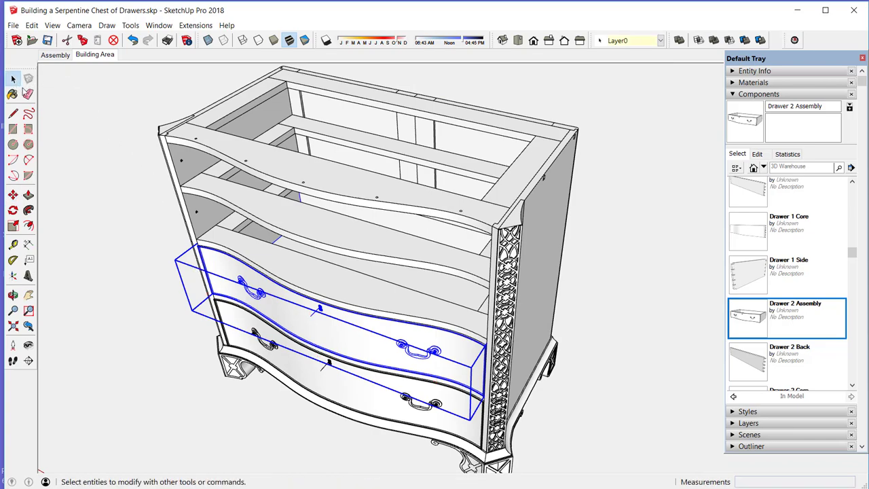
left_click(85, 140)
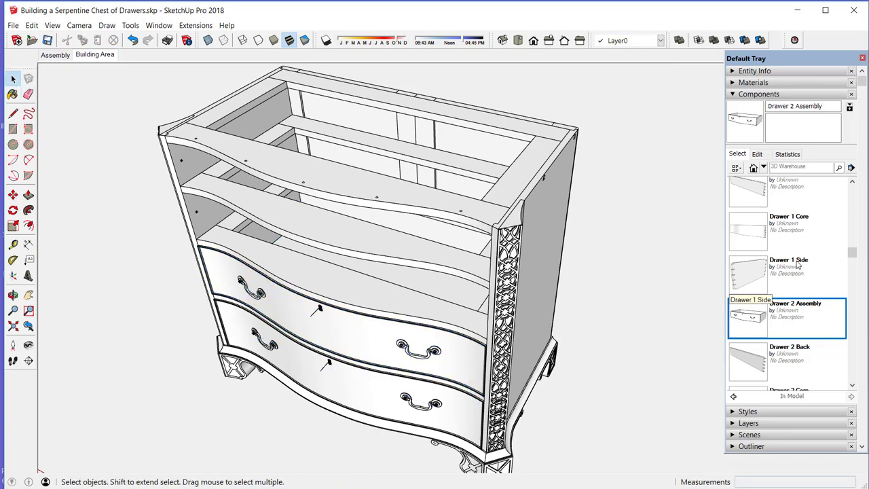
left_click_drag(852, 254, 860, 365)
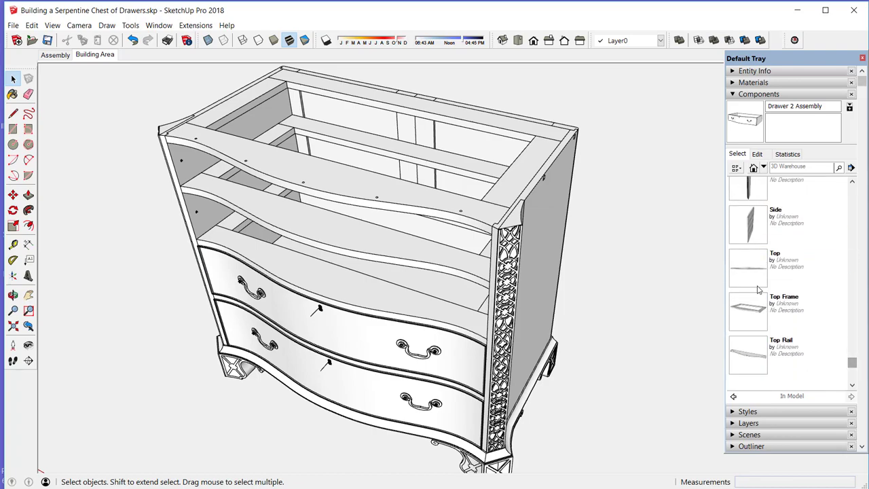
left_click(744, 272)
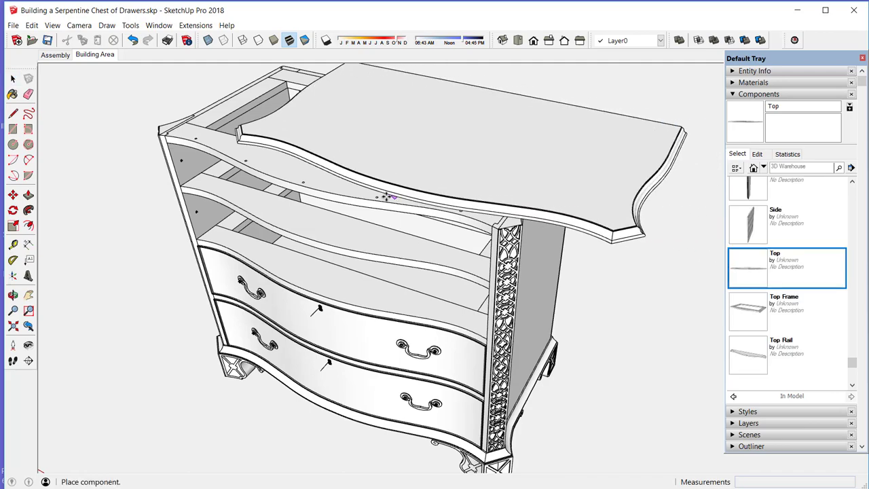
left_click(316, 189)
middle_click_drag(526, 165, 247, 137)
middle_click_drag(500, 94, 445, 80)
scroll(503, 95, "up", 6)
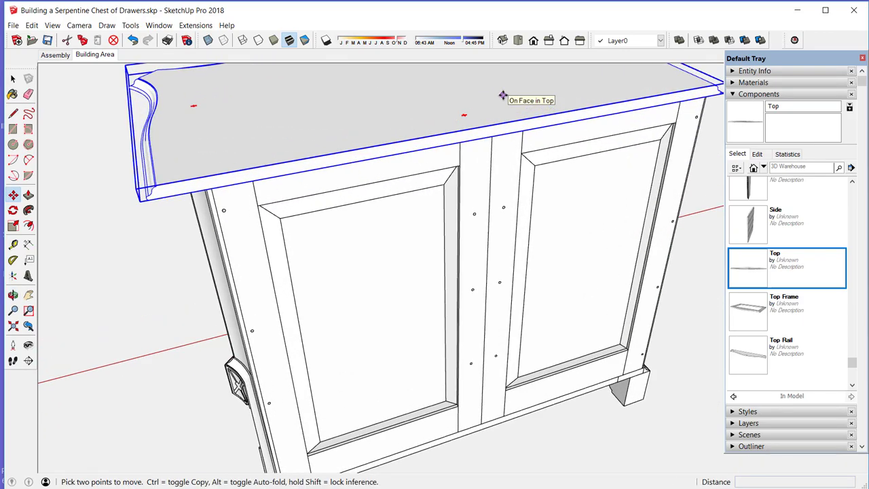
middle_click_drag(469, 144, 465, 58)
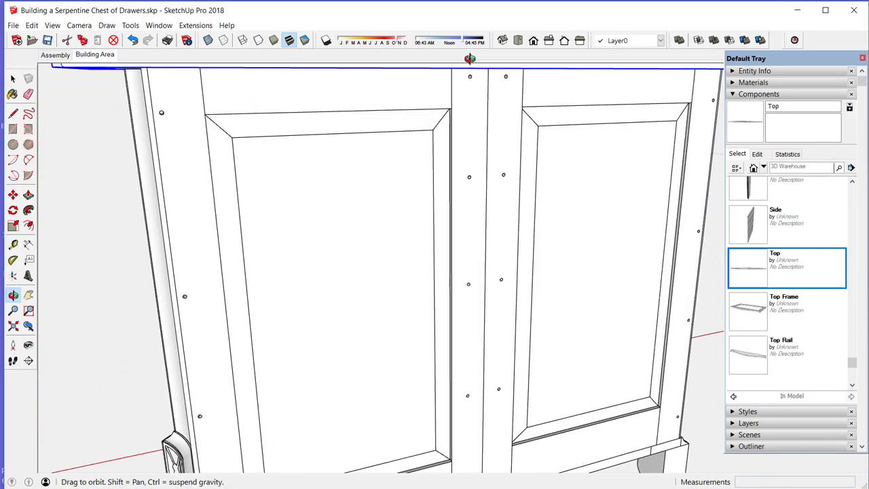
- Slide the Top along the red axis to center it on the back's middle stile
key("m")
scroll(444, 242, "down", 5)
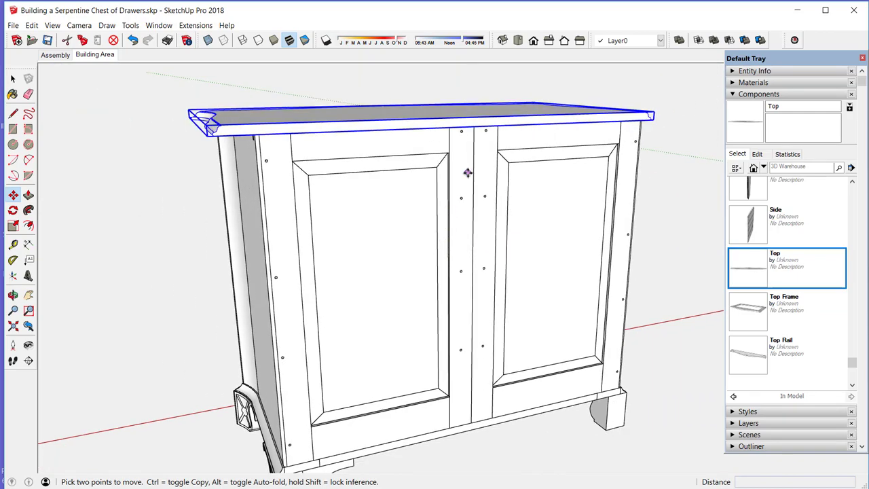
middle_click_drag(468, 174, 472, 116)
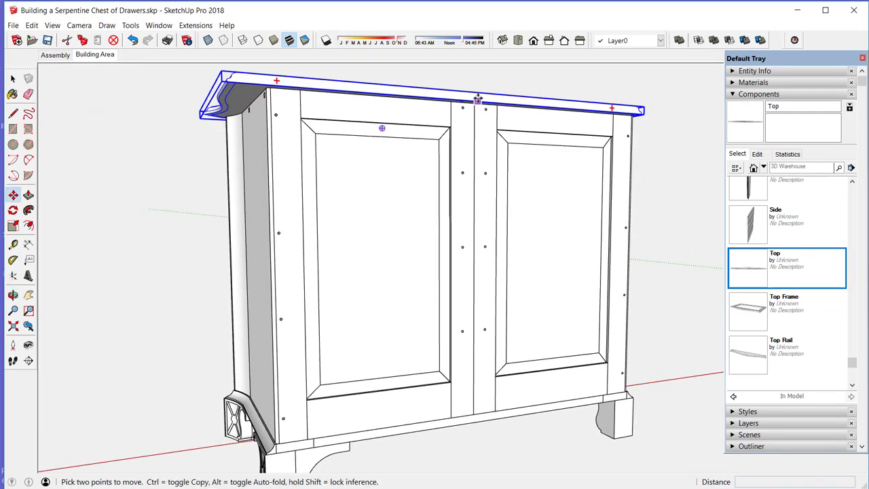
scroll(476, 100, "up", 8)
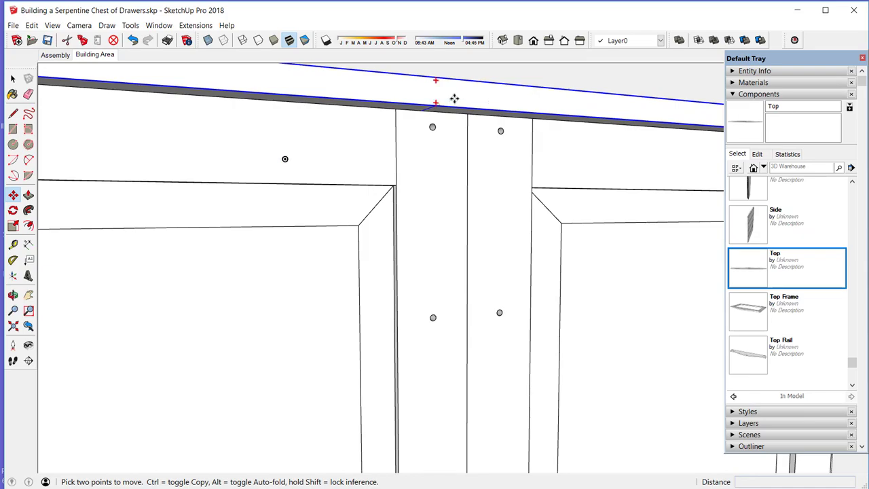
key("q")
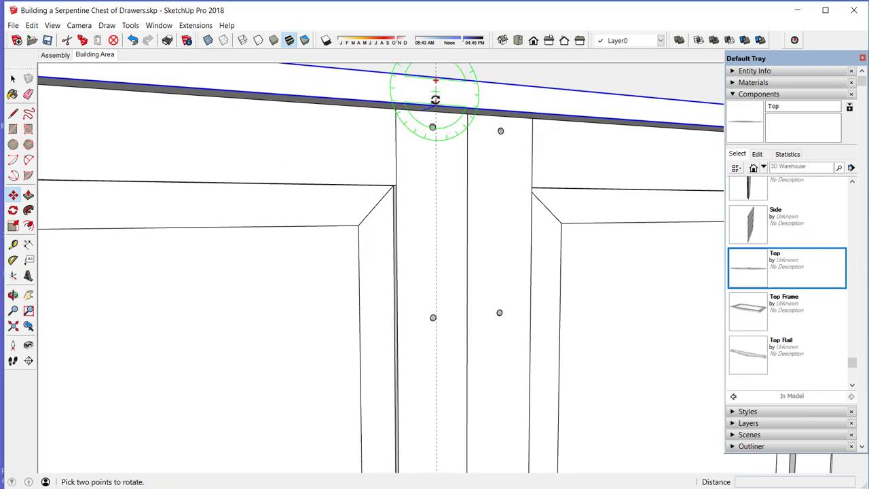
key("m")
key("q")
key("m")
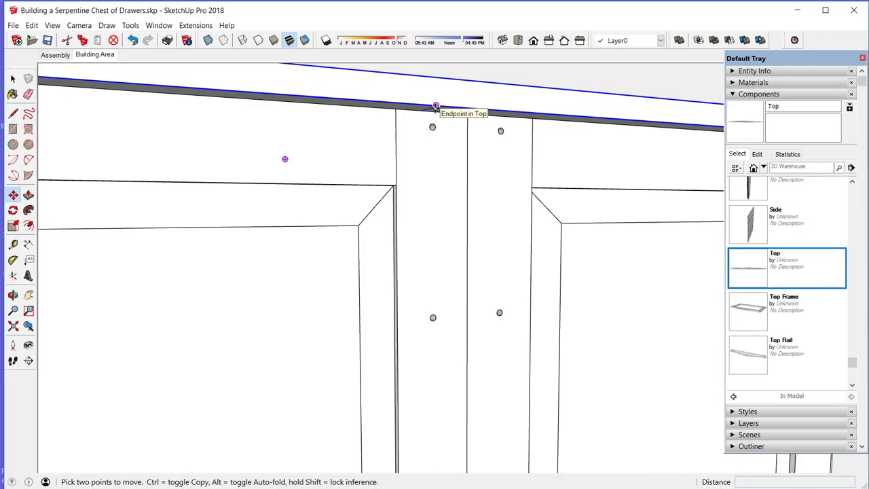
left_click(435, 106)
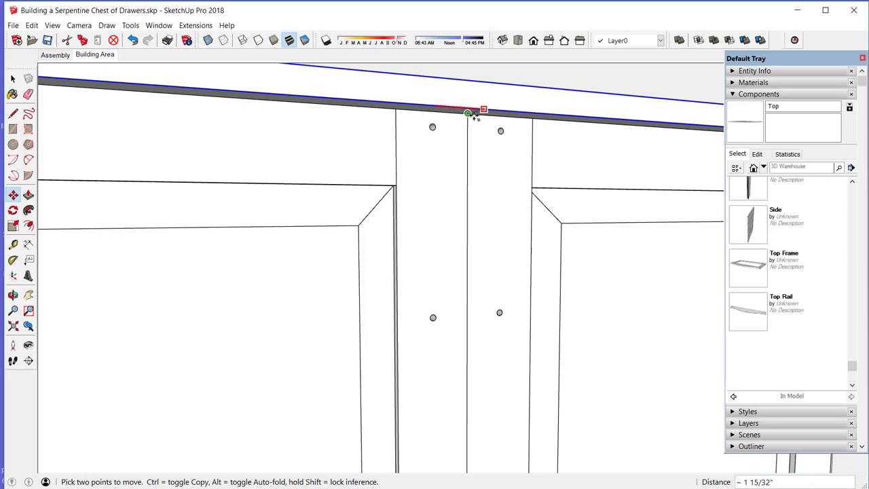
left_click(413, 104)
scroll(415, 103, "down", 5)
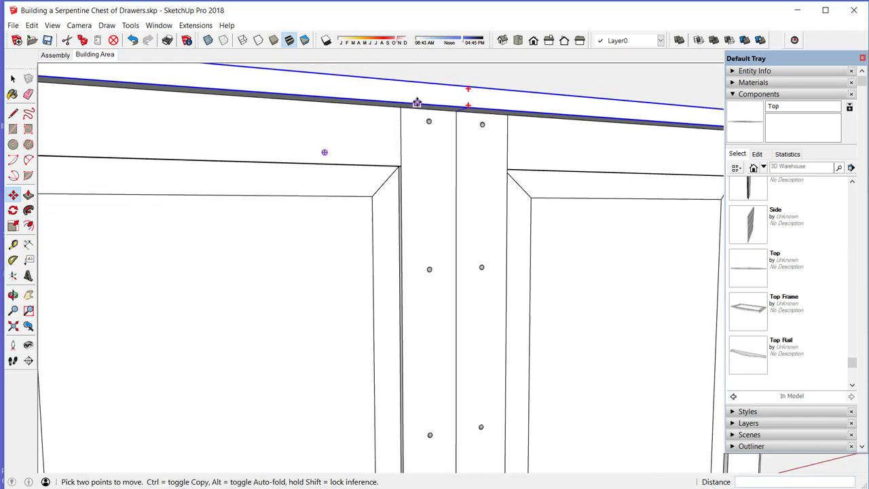
- Move the Top so its front molded edge snaps to the Top Rail midpoint
scroll(417, 103, "down", 2)
middle_click_drag(319, 113, 812, 131)
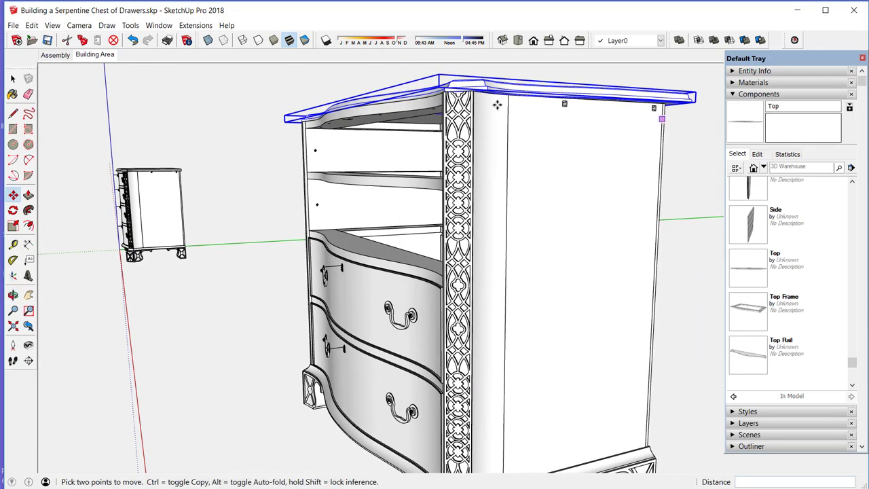
scroll(346, 107, "up", 6)
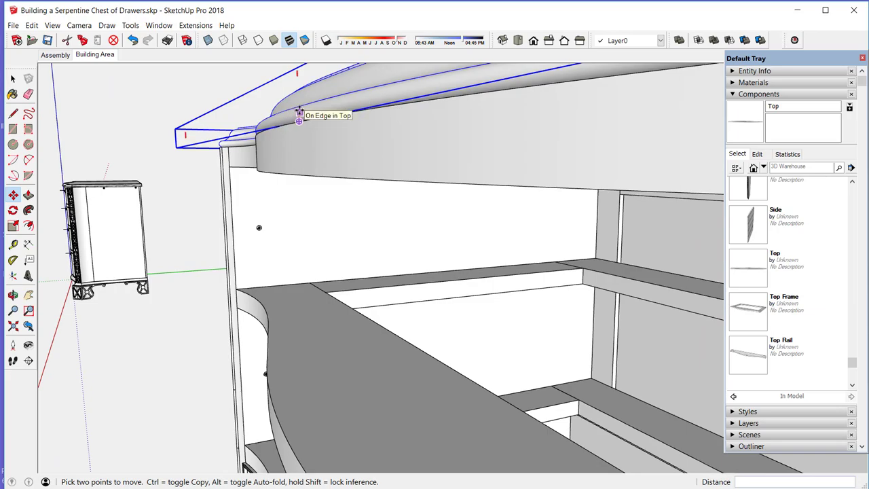
left_click(299, 116)
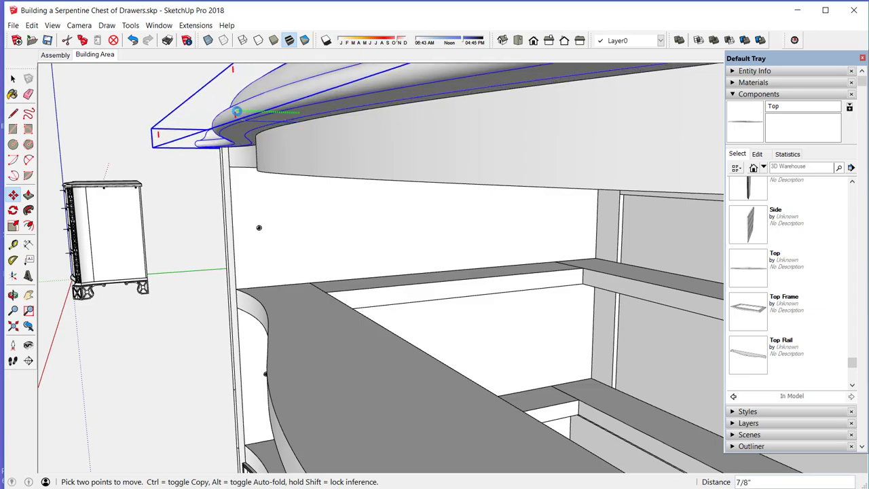
middle_click_drag(319, 145, 284, 107)
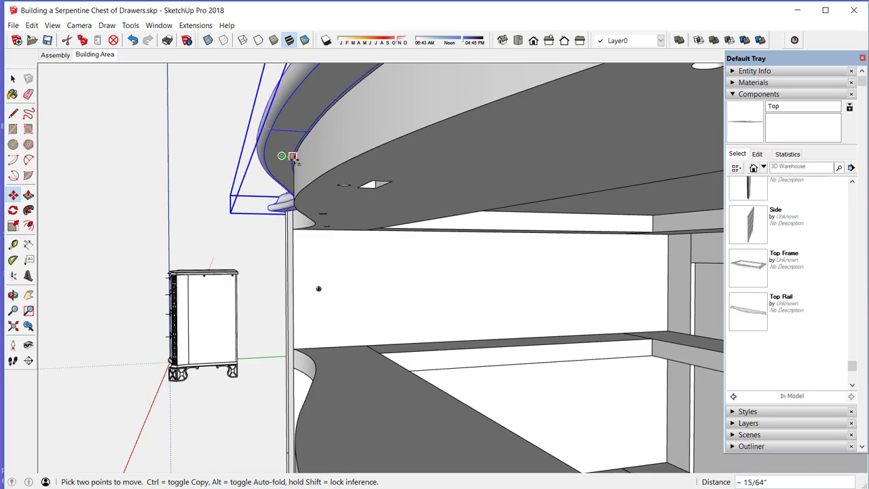
left_click(302, 162)
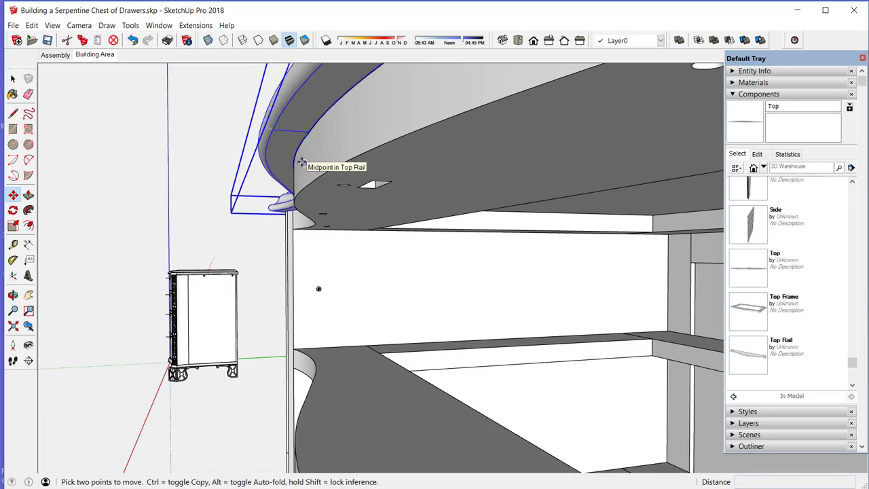
- Inspect the top and lattice side, then deselect the Top
scroll(302, 161, "down", 5)
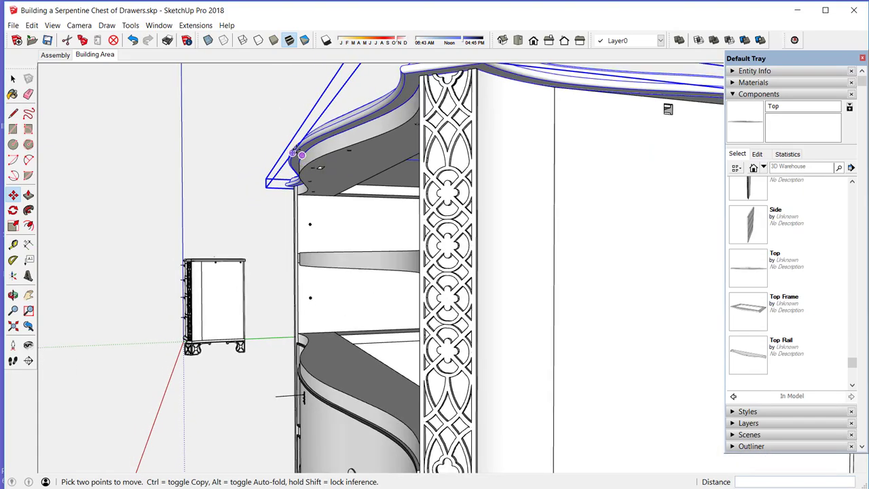
middle_click_drag(302, 154, 467, 307)
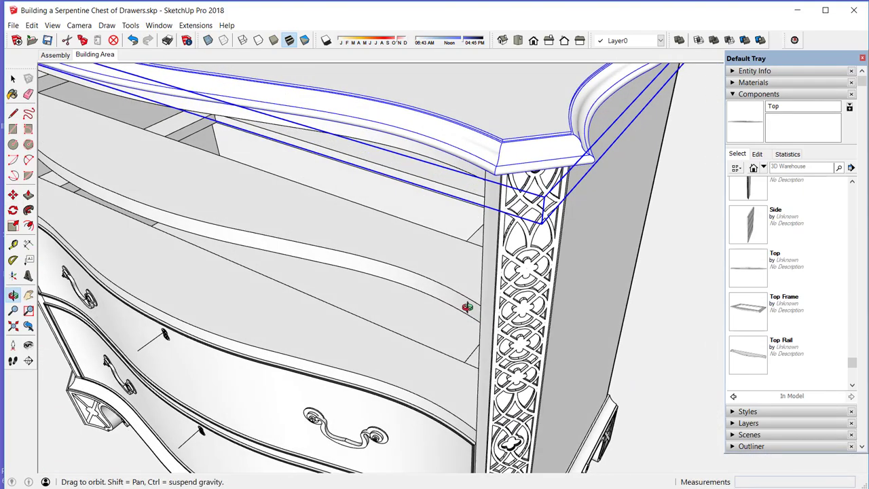
scroll(494, 299, "down", 2)
key("m")
scroll(500, 295, "down", 5)
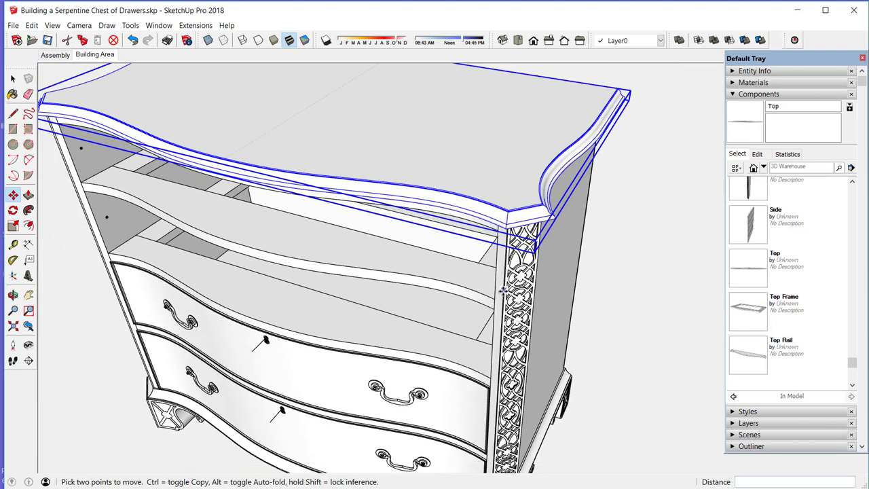
scroll(489, 280, "down", 5)
left_click(14, 79)
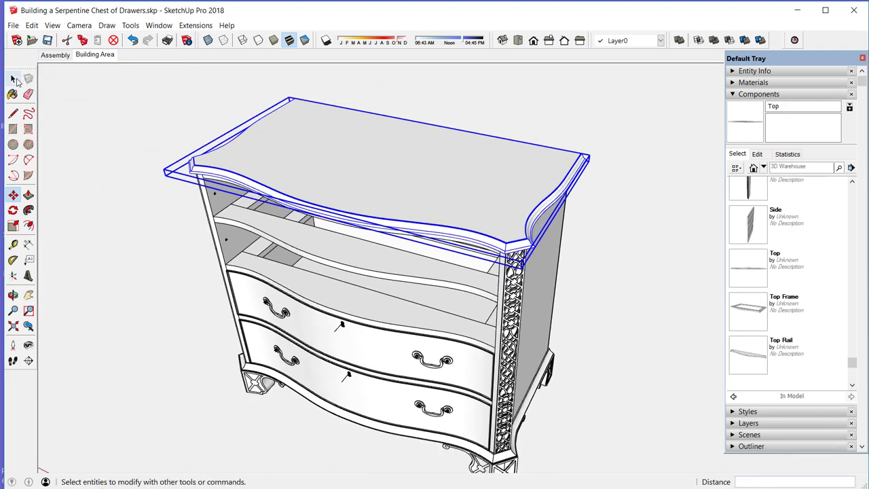
left_click(128, 136)
middle_click_drag(419, 259, 410, 204)
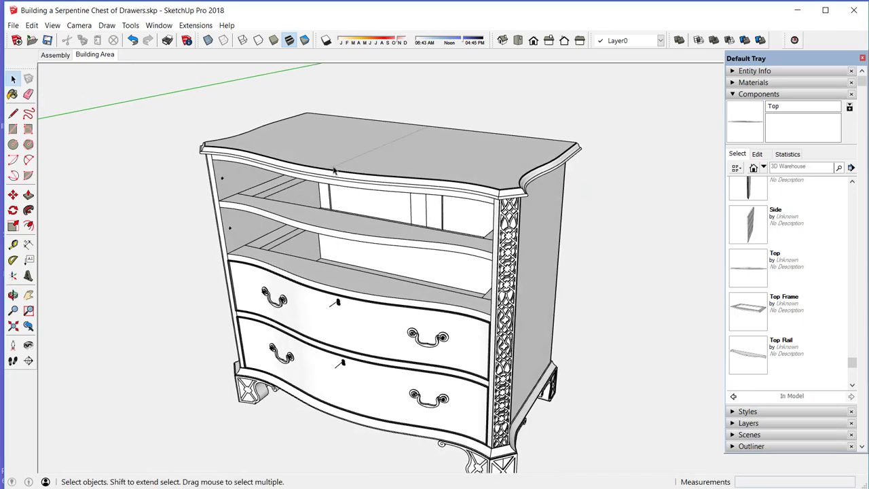